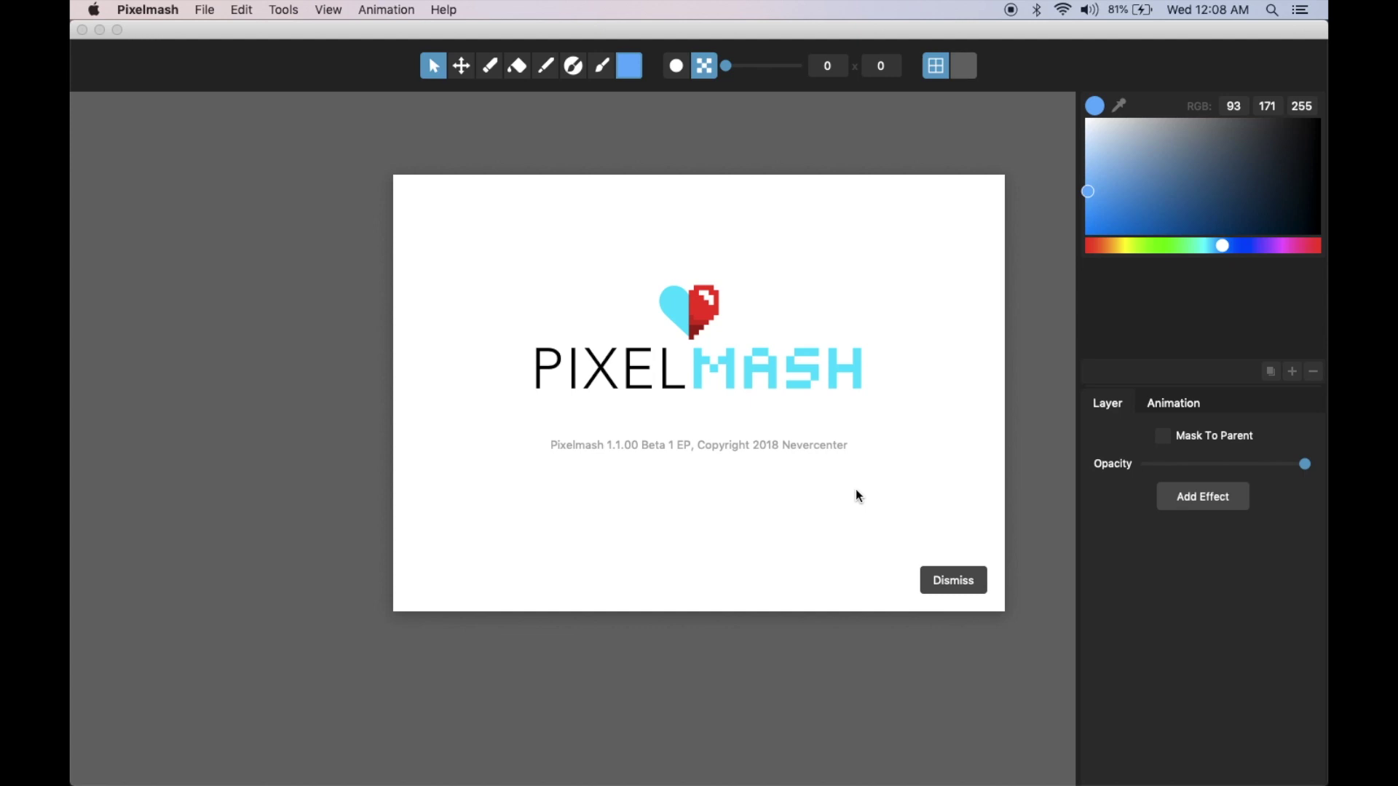
- Dismiss the Pixelmash splash screen to show the new-project and open-project choices
{"action": "left_click", "coordinate": [932, 578]}
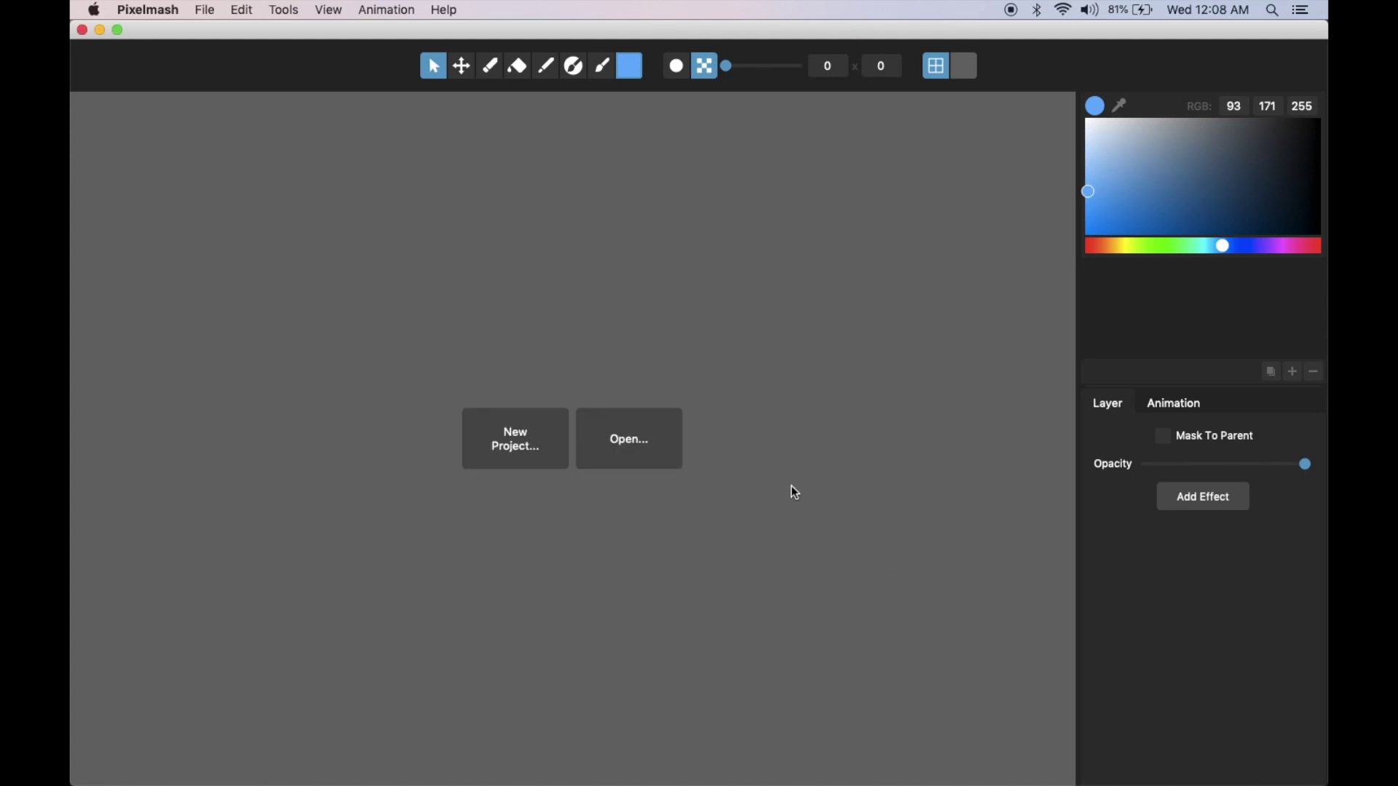
- Create a new 64×64 project at scale 5 with the Animation settings and its single frame visible
{"action": "left_click", "coordinate": [1152, 405]}
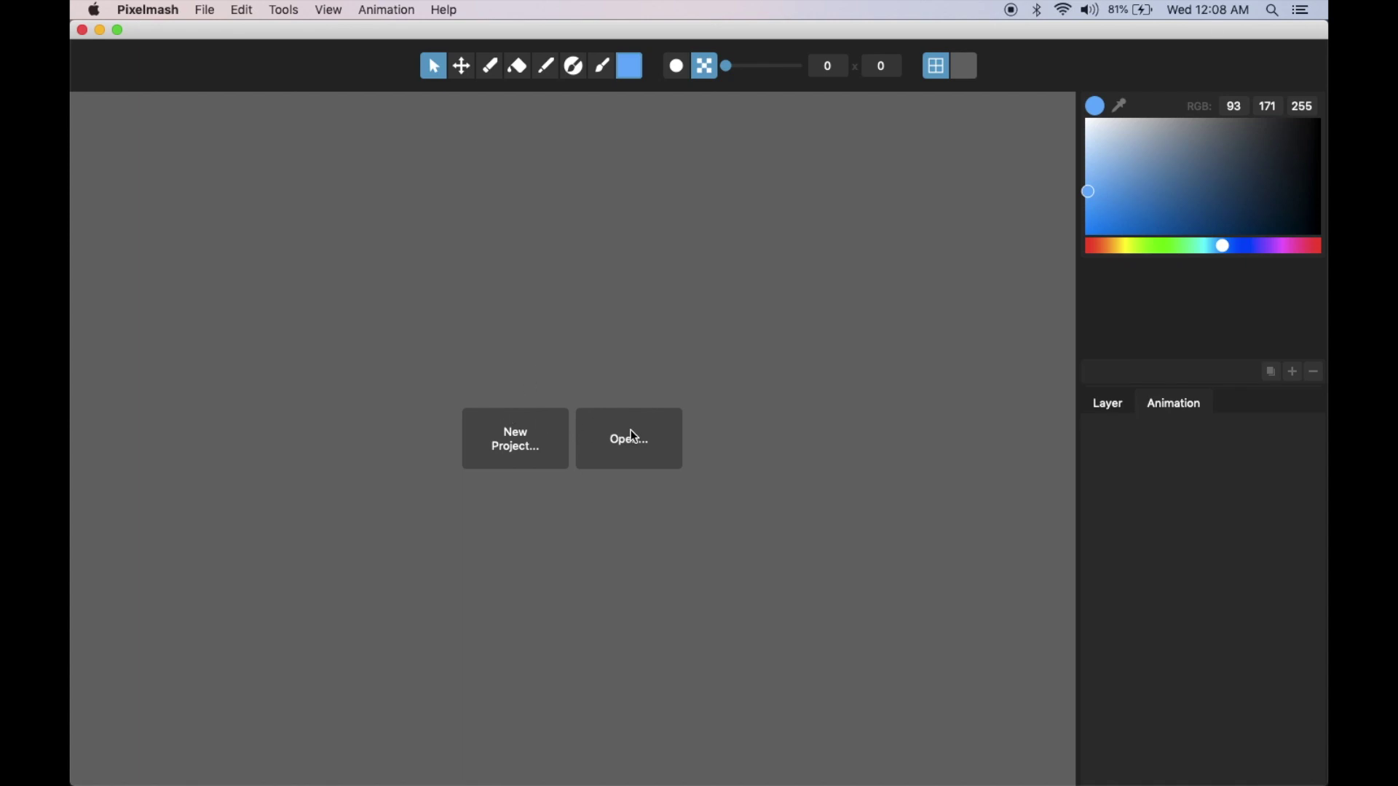
{"action": "left_click", "coordinate": [546, 439]}
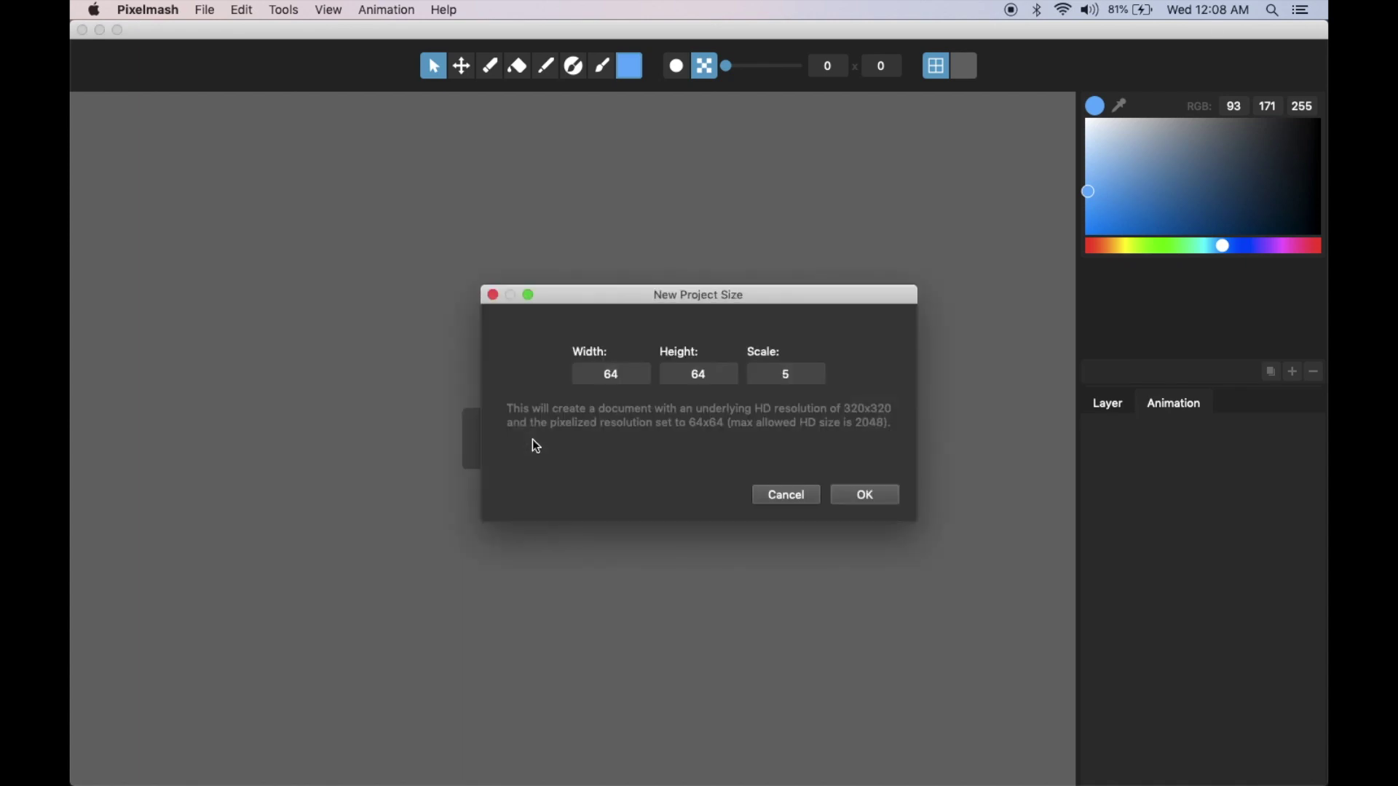
{"action": "key", "text": "Return"}
{"action": "scroll", "coordinate": [535, 445], "scroll_direction": "down", "scroll_amount": 2}
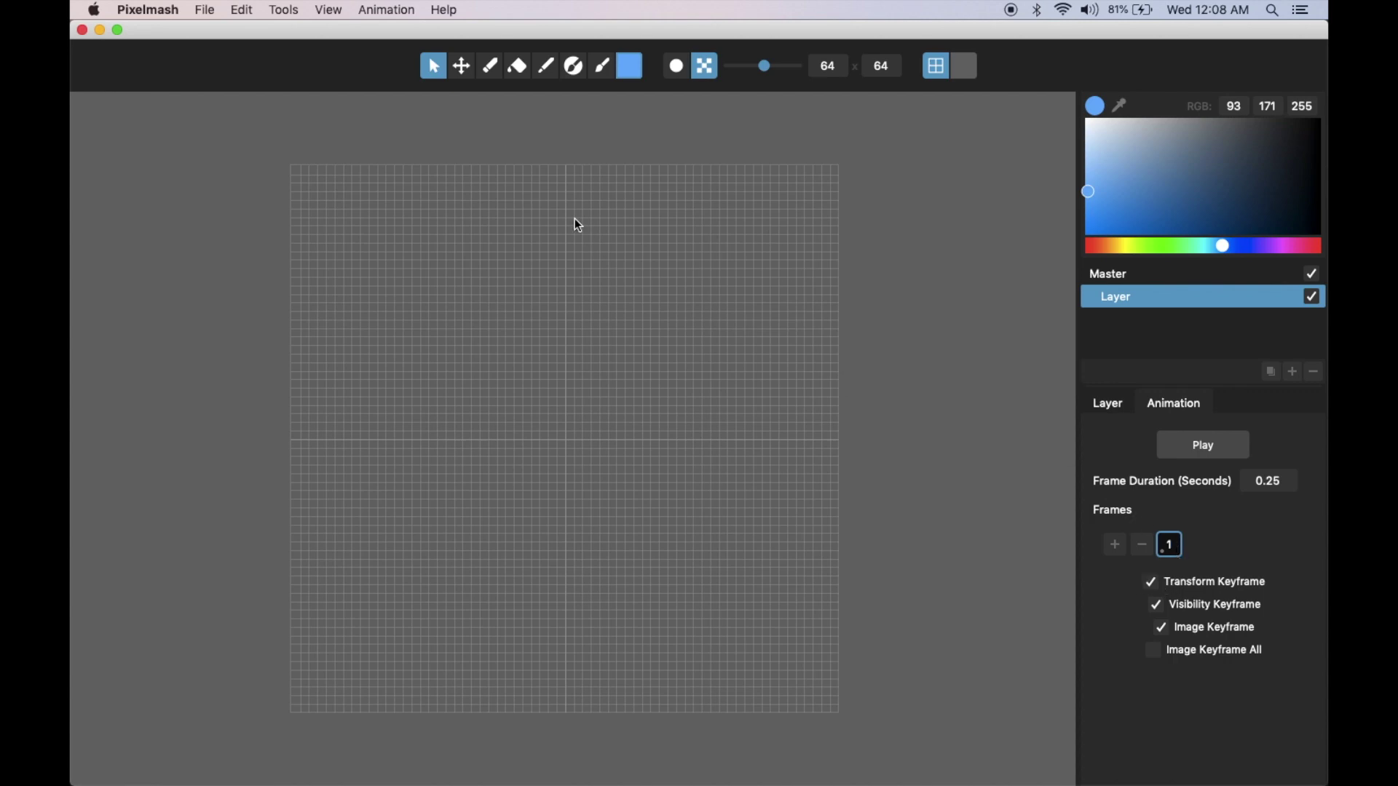
- Paint a large blue disc near the canvas centre with an enlarged brush
{"action": "left_click", "coordinate": [602, 67]}
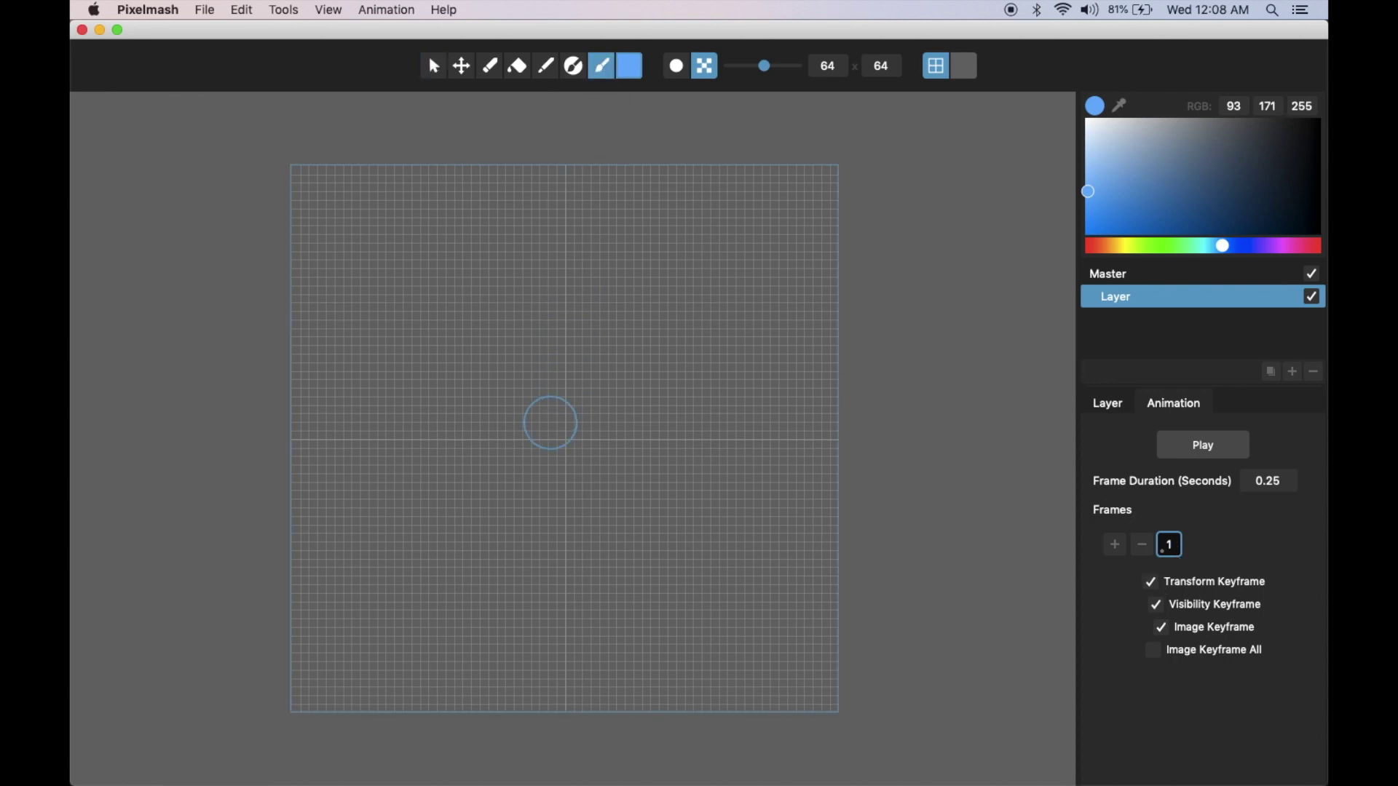
{"action": "scroll", "coordinate": [550, 423], "scroll_direction": "up", "scroll_amount": 5}
{"action": "left_click", "coordinate": [565, 439]}
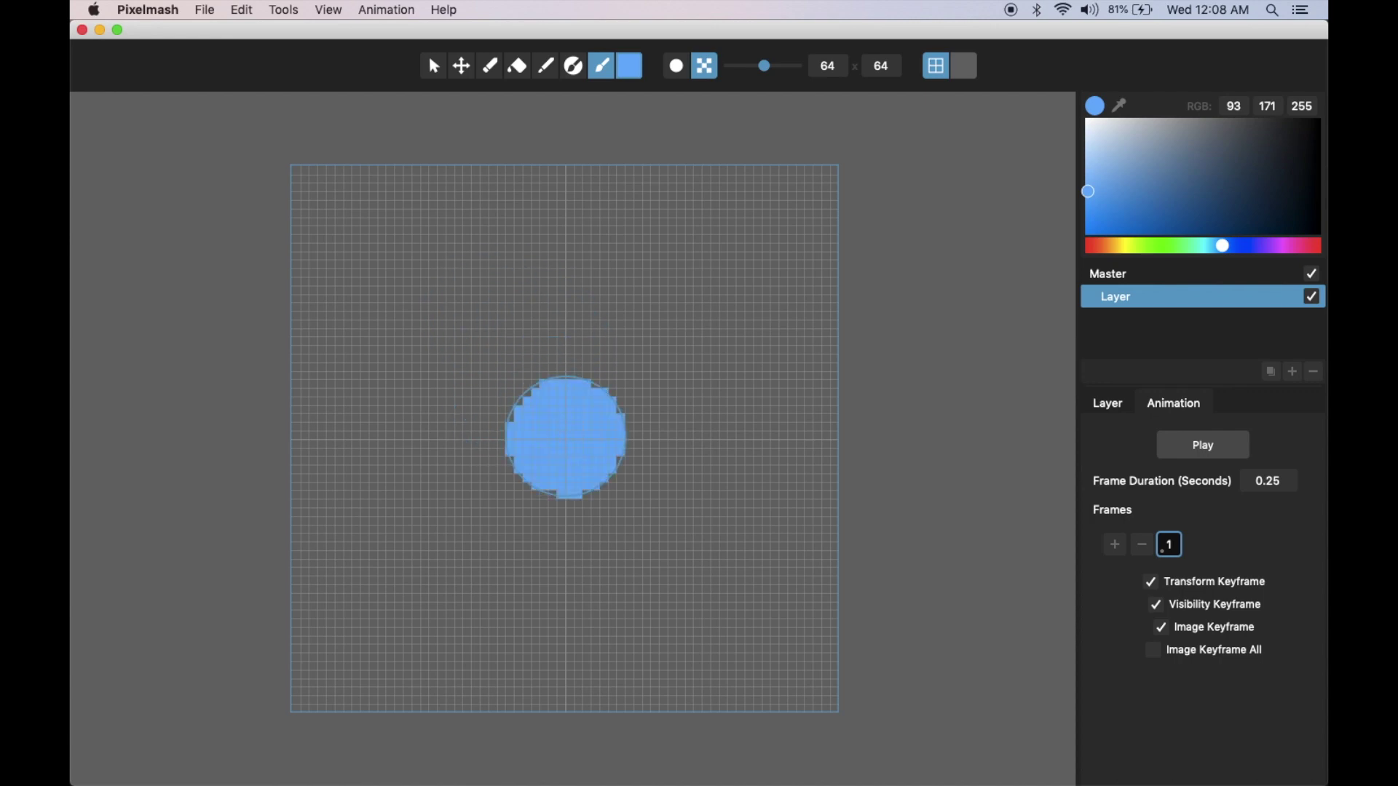
- Move the blue disc to the upper-left area of the canvas with the Move tool
{"action": "left_click", "coordinate": [433, 67]}
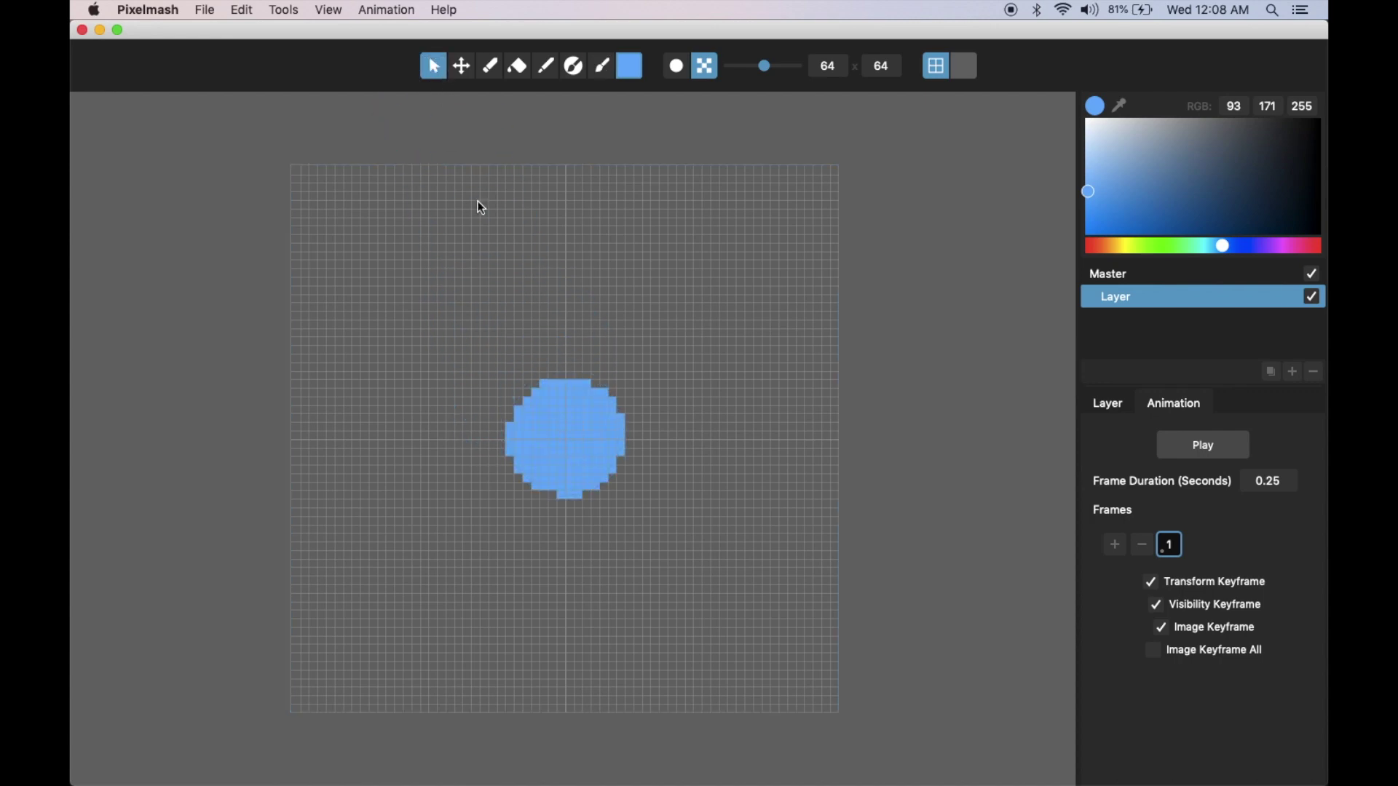
{"action": "left_click", "coordinate": [462, 67]}
{"action": "left_click_drag", "start_coordinate": [580, 415], "coordinate": [414, 285]}
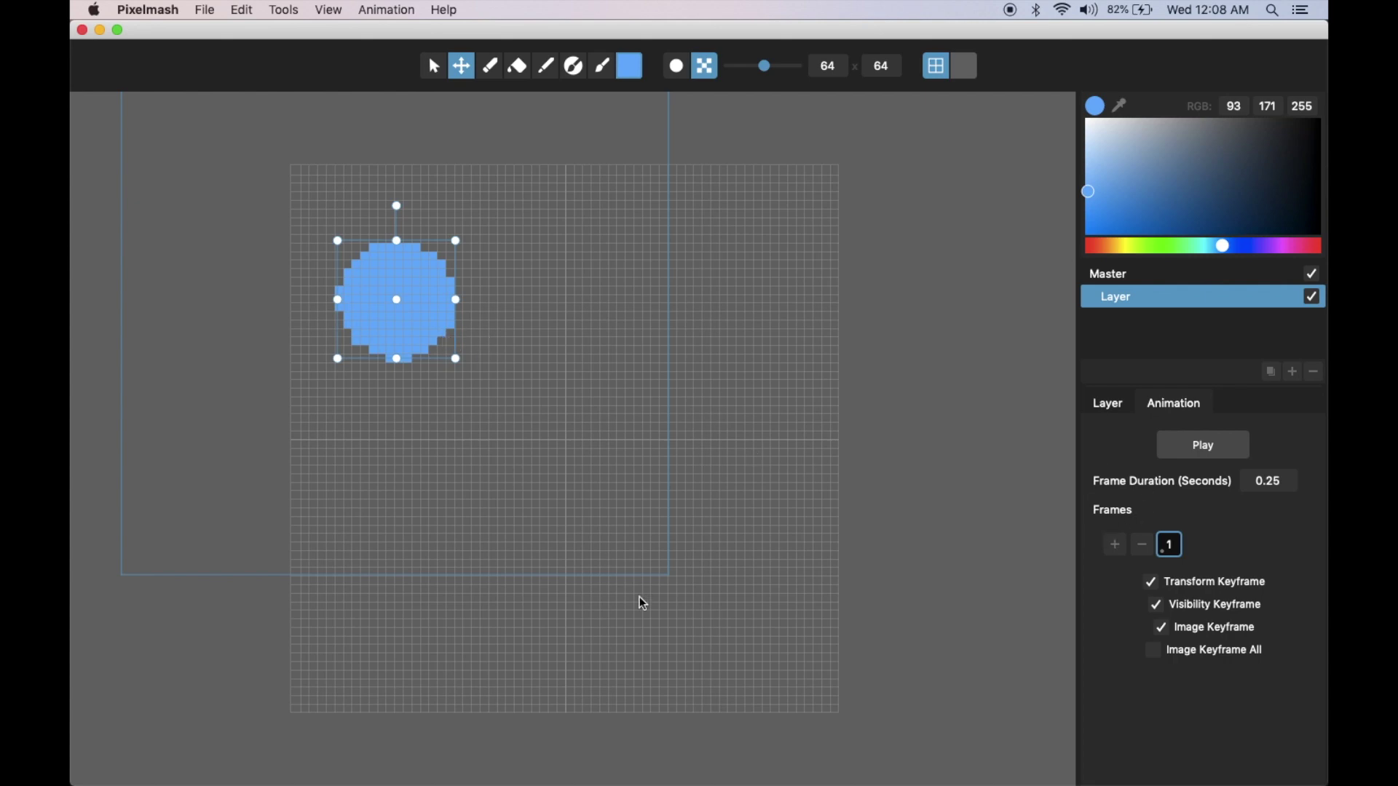
- Add four frames and move the disc to the lower middle on frame 5
{"action": "left_click", "coordinate": [1116, 545]}
{"action": "left_click", "coordinate": [1116, 545]}
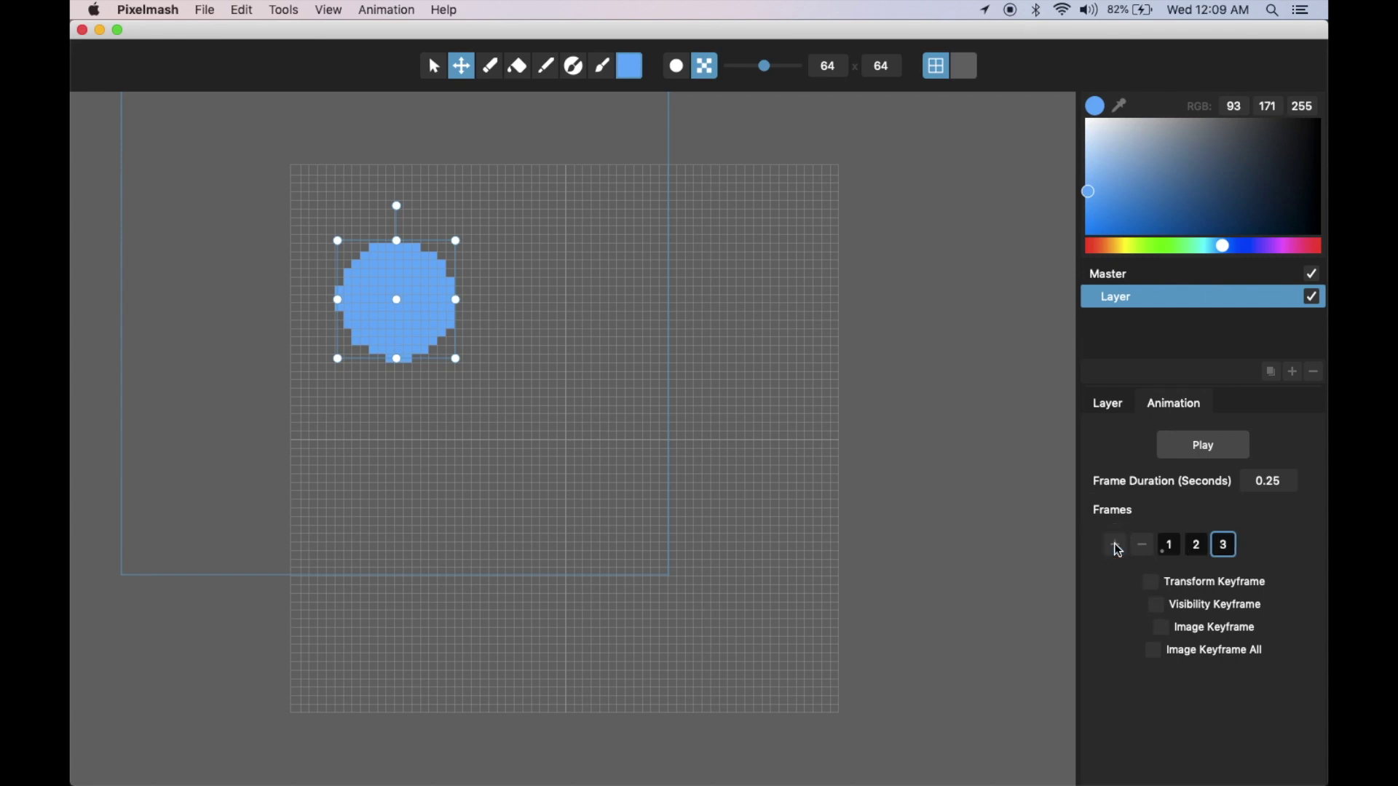
{"action": "left_click", "coordinate": [1116, 545]}
{"action": "left_click", "coordinate": [1116, 545]}
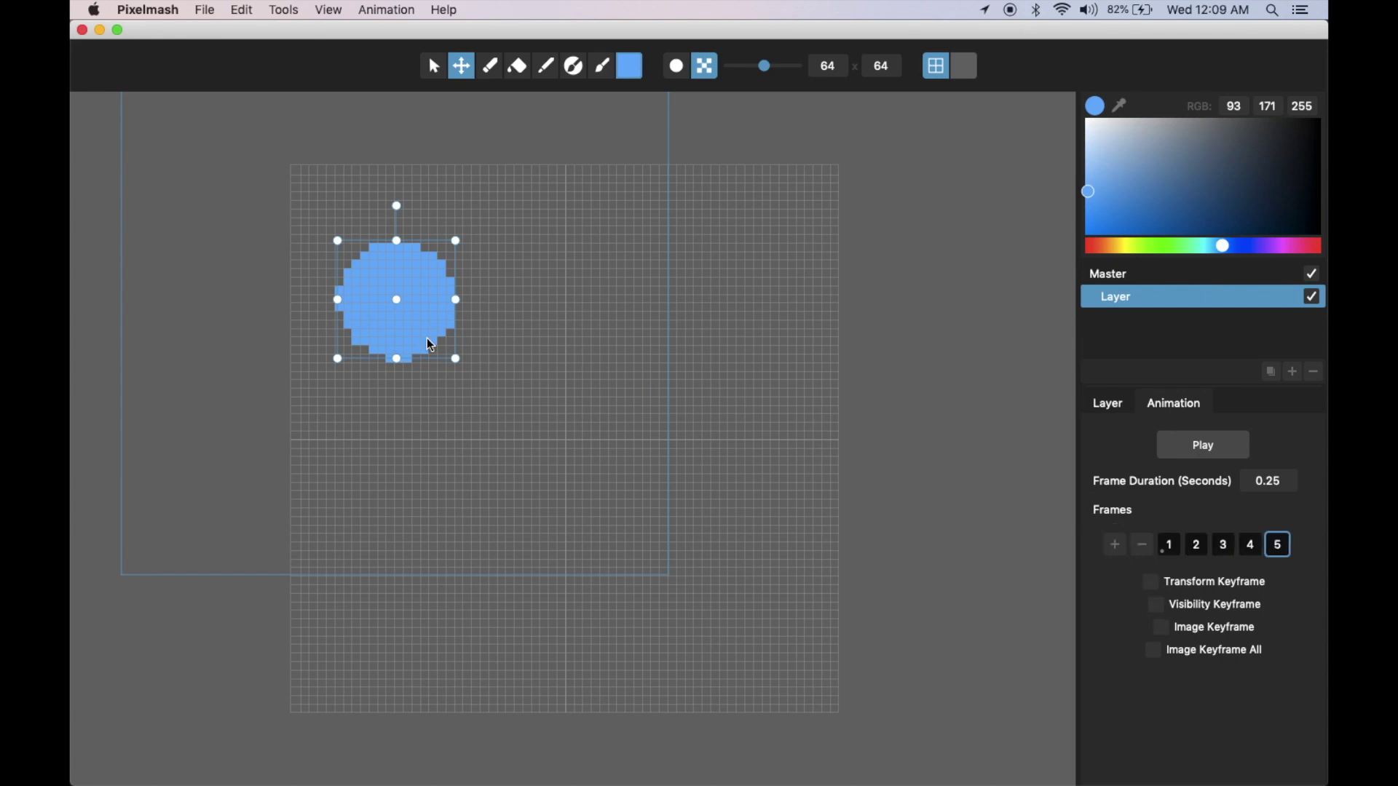
{"action": "left_click_drag", "start_coordinate": [416, 339], "coordinate": [583, 616]}
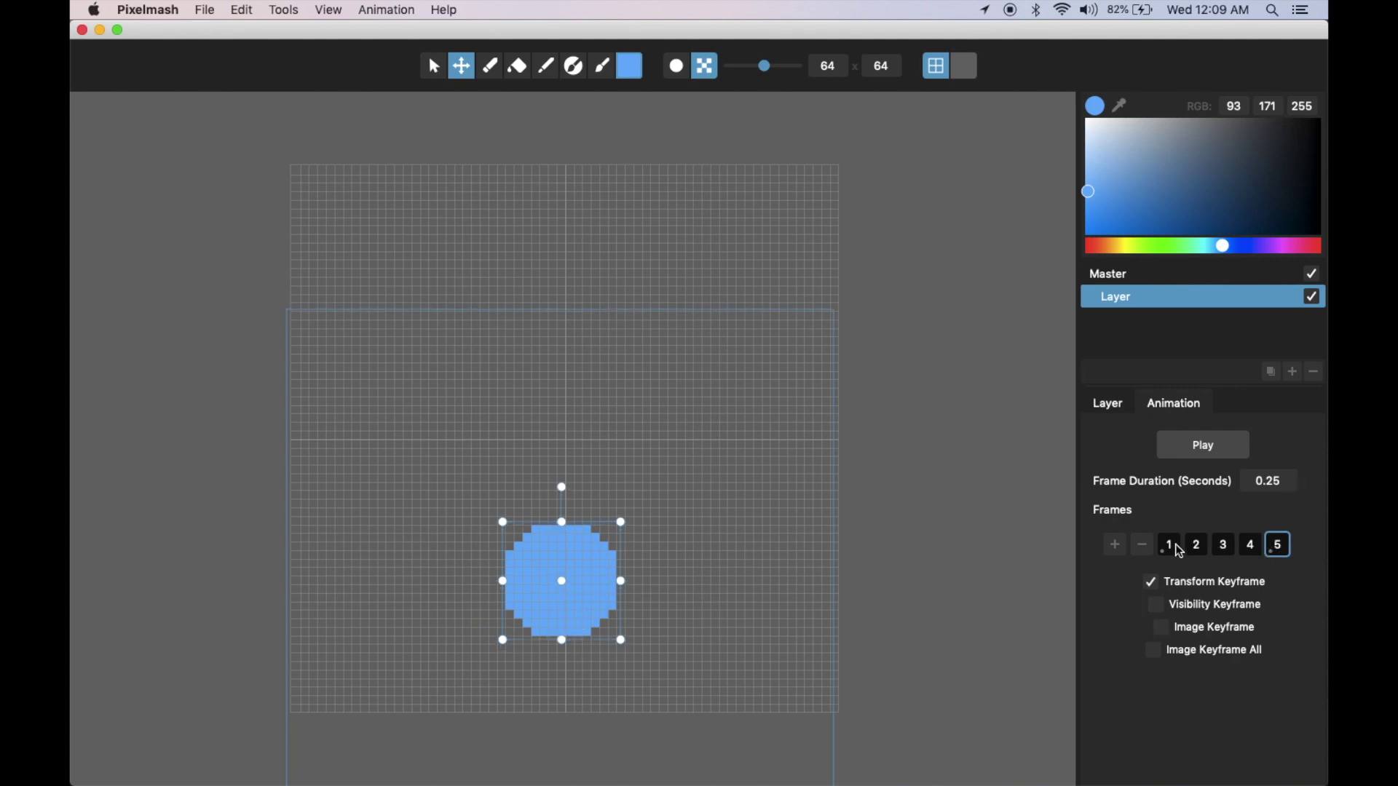
{"action": "left_click_drag", "start_coordinate": [597, 602], "coordinate": [600, 600]}
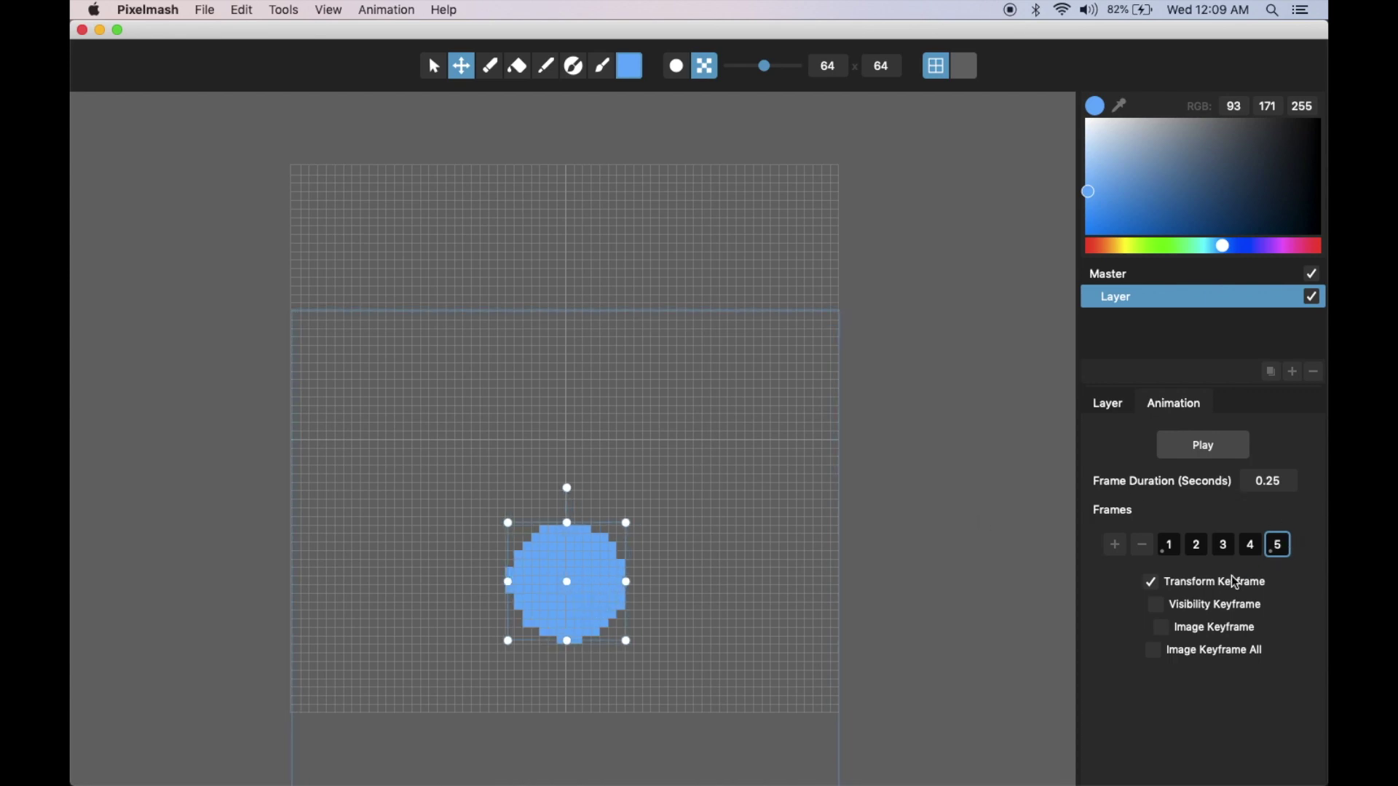
- Step through frames 1–5 to check the disc's motion, ending back on frame 1
{"action": "left_click", "coordinate": [1169, 546]}
{"action": "left_click", "coordinate": [1196, 546]}
{"action": "left_click", "coordinate": [1225, 547]}
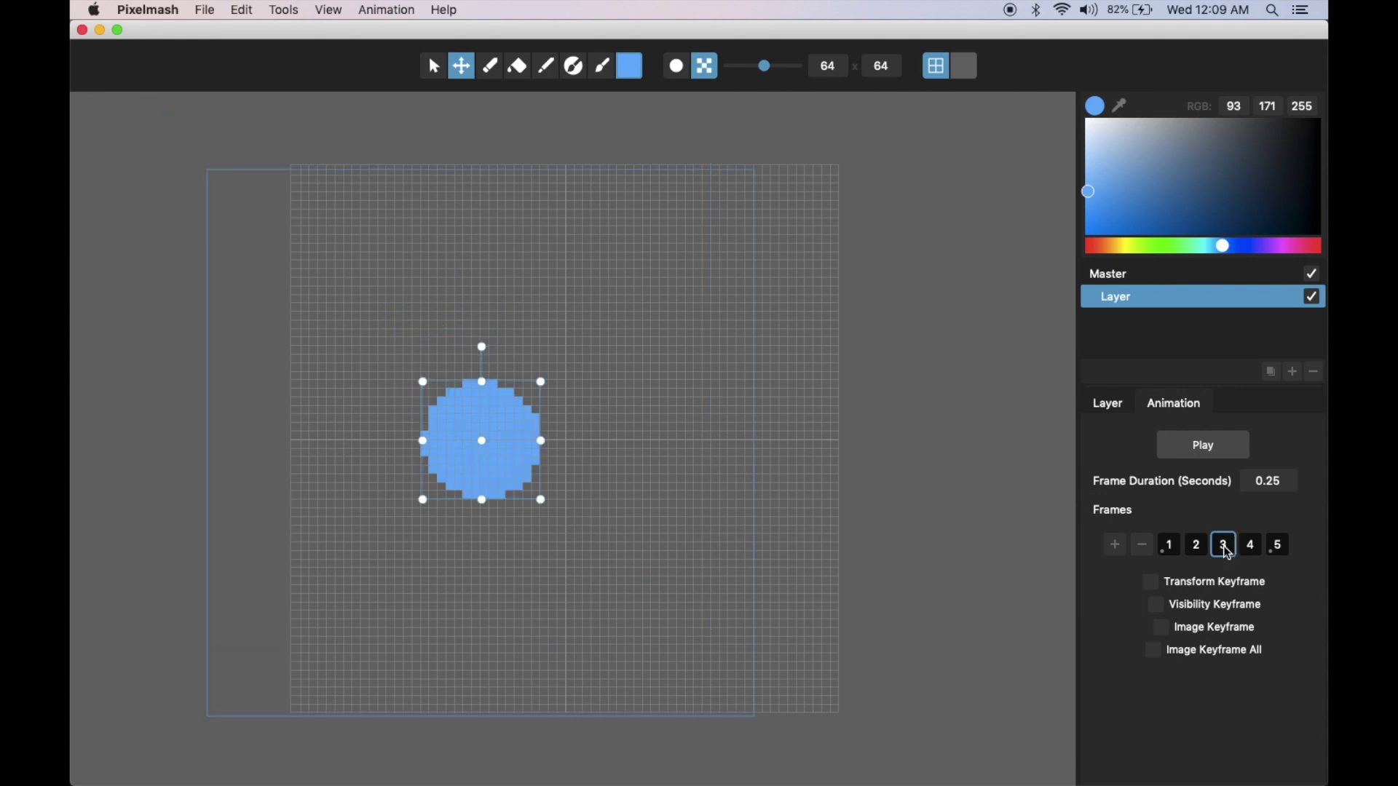
{"action": "left_click", "coordinate": [1252, 548]}
{"action": "left_click", "coordinate": [1279, 548]}
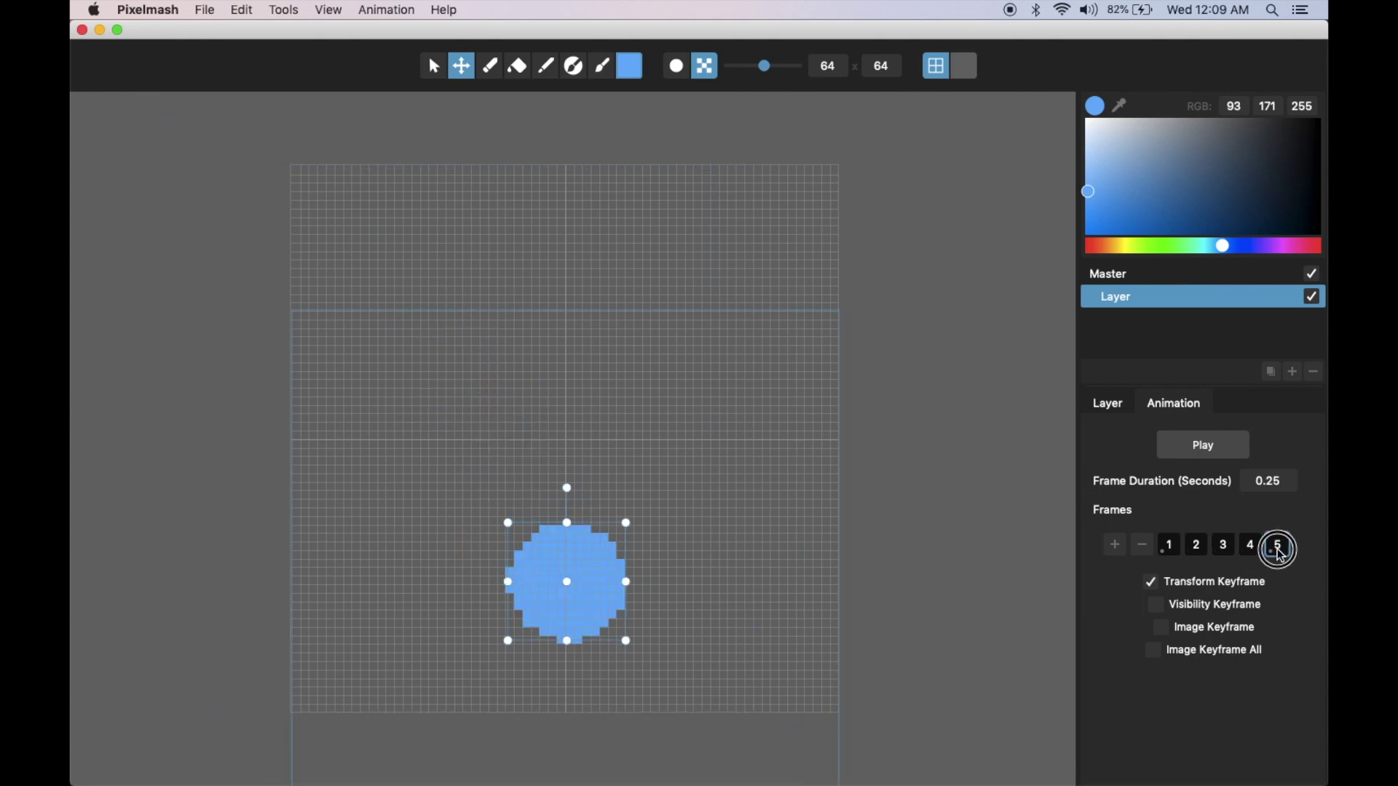
{"action": "left_click", "coordinate": [1171, 548]}
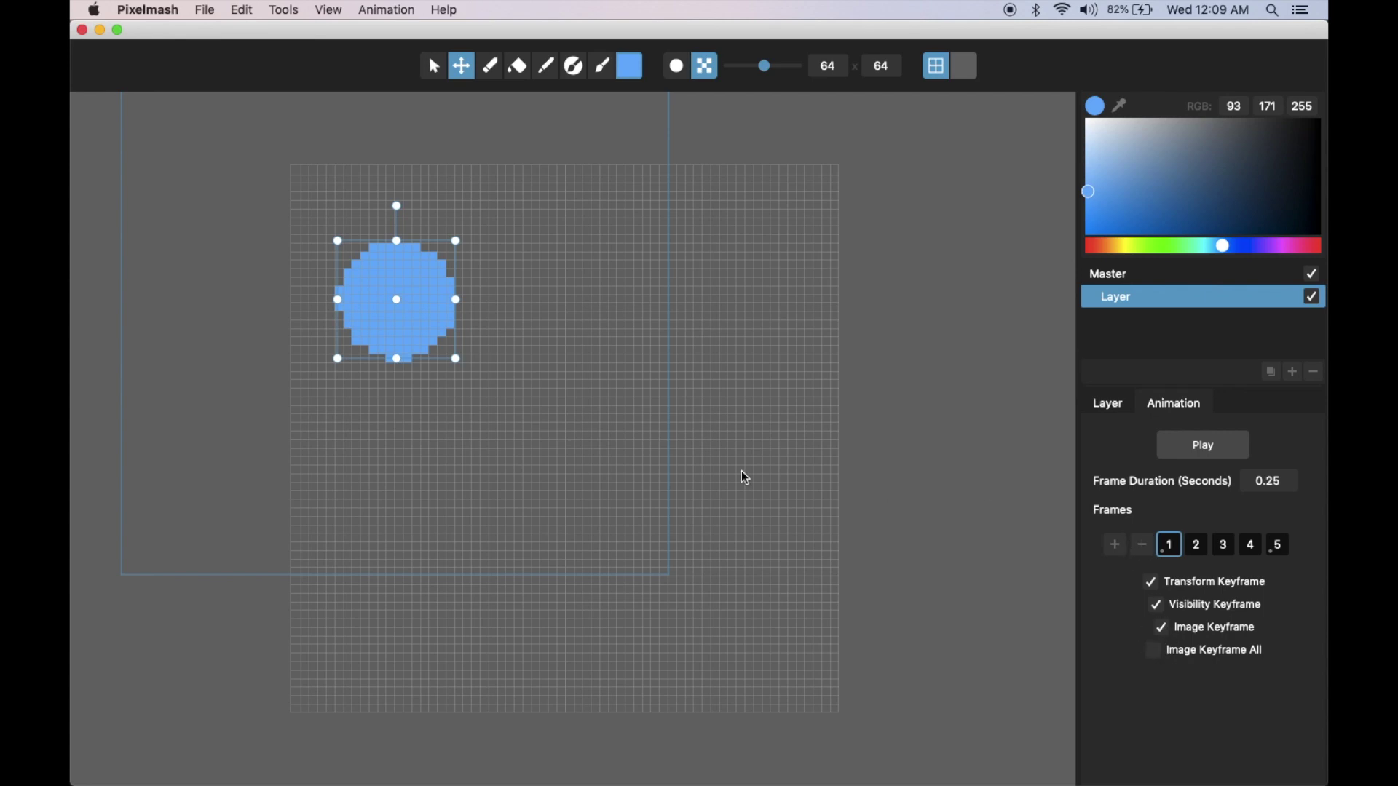
- Preview the five-frame motion, then add frames to extend the animation to nine
{"action": "key", "text": "space"}
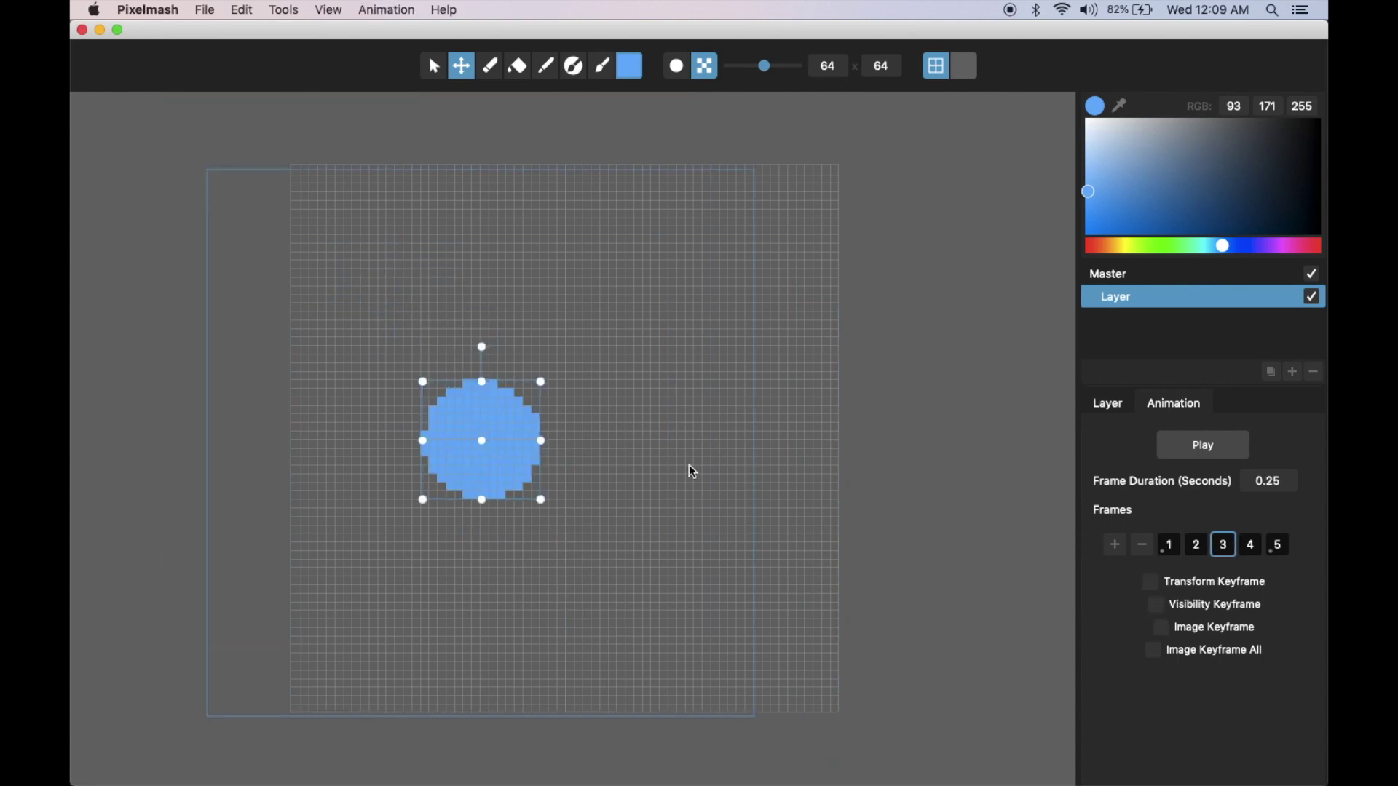
{"action": "key", "text": "space"}
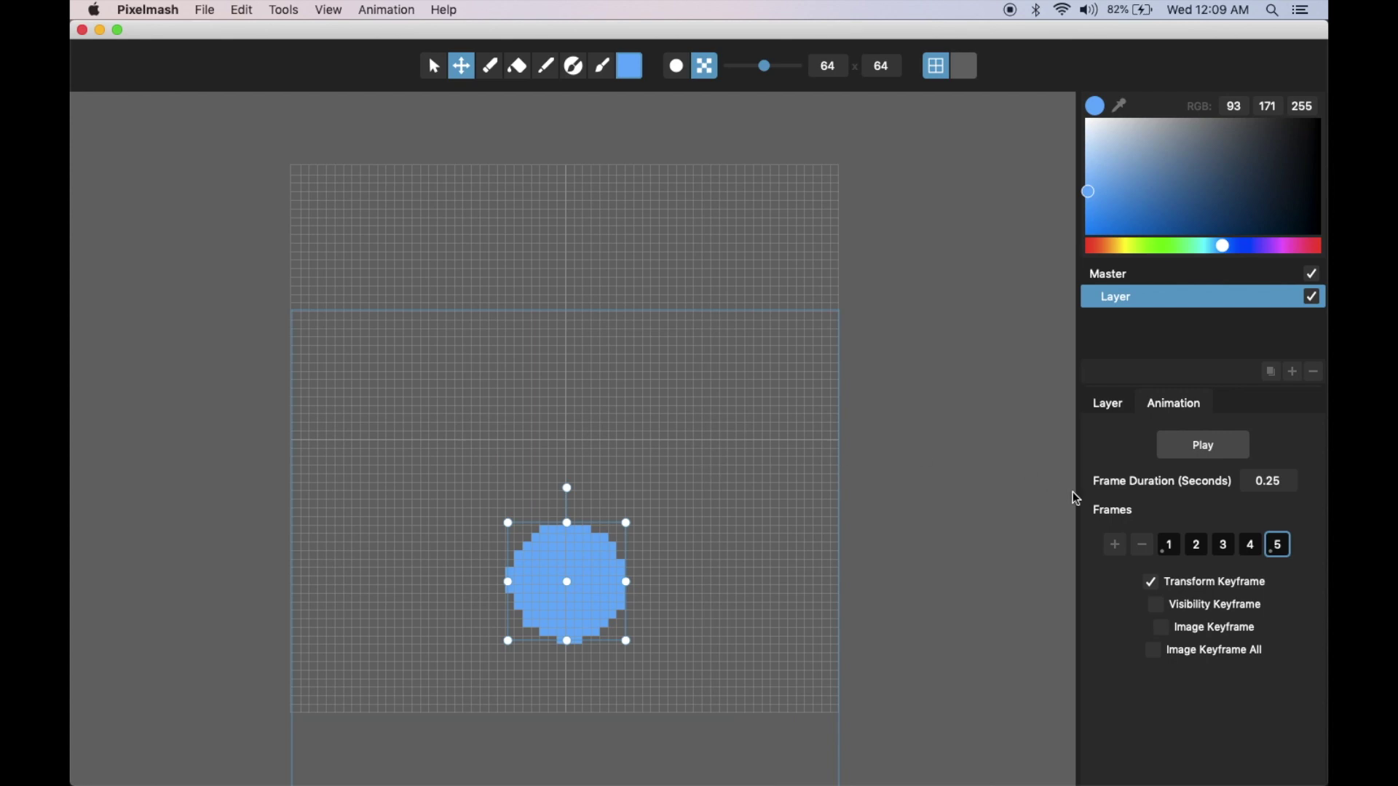
{"action": "left_click", "coordinate": [1115, 546]}
{"action": "left_click", "coordinate": [1114, 547]}
{"action": "left_click", "coordinate": [1115, 547]}
{"action": "left_click", "coordinate": [1114, 547]}
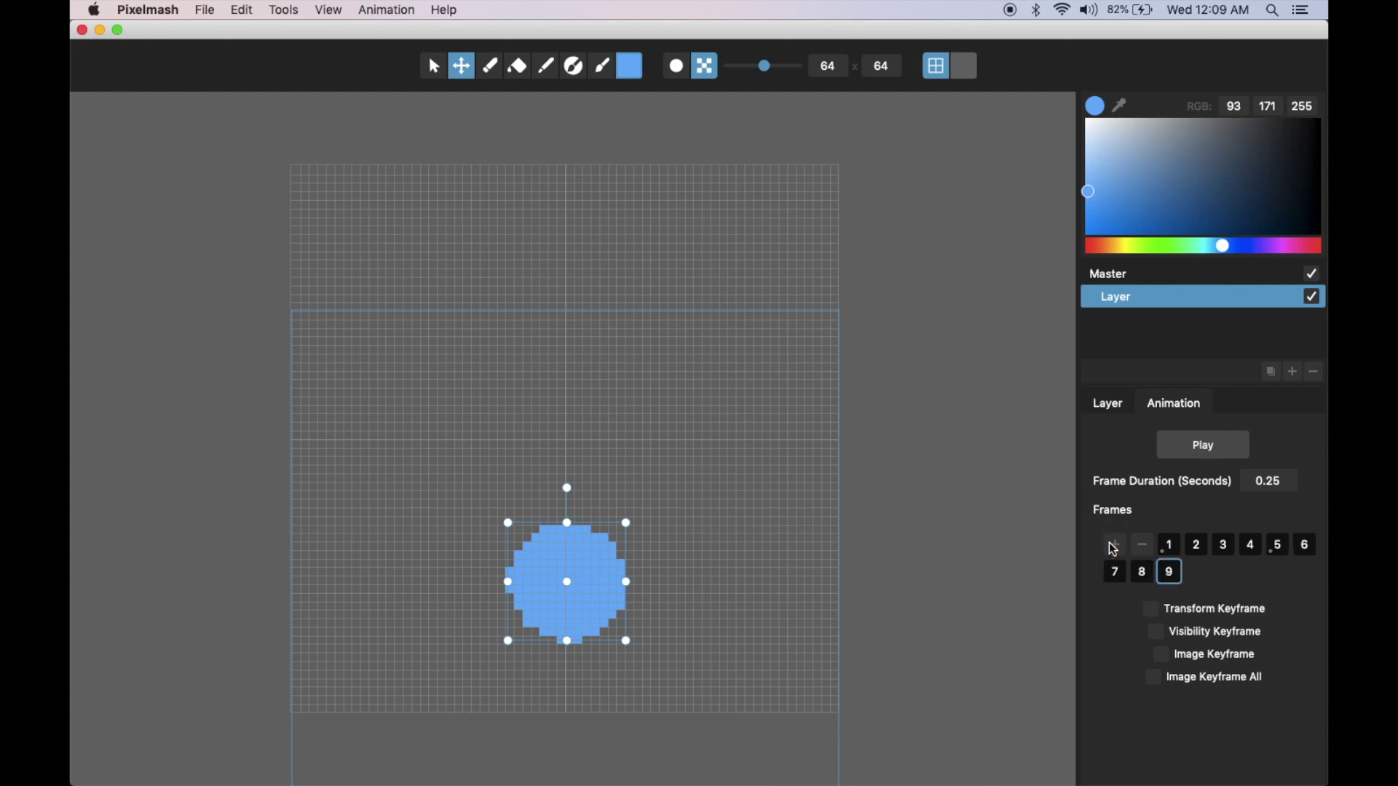
- Move the disc to the upper right on frame 9, preview, and select frame 4
{"action": "left_click_drag", "start_coordinate": [610, 586], "coordinate": [780, 290]}
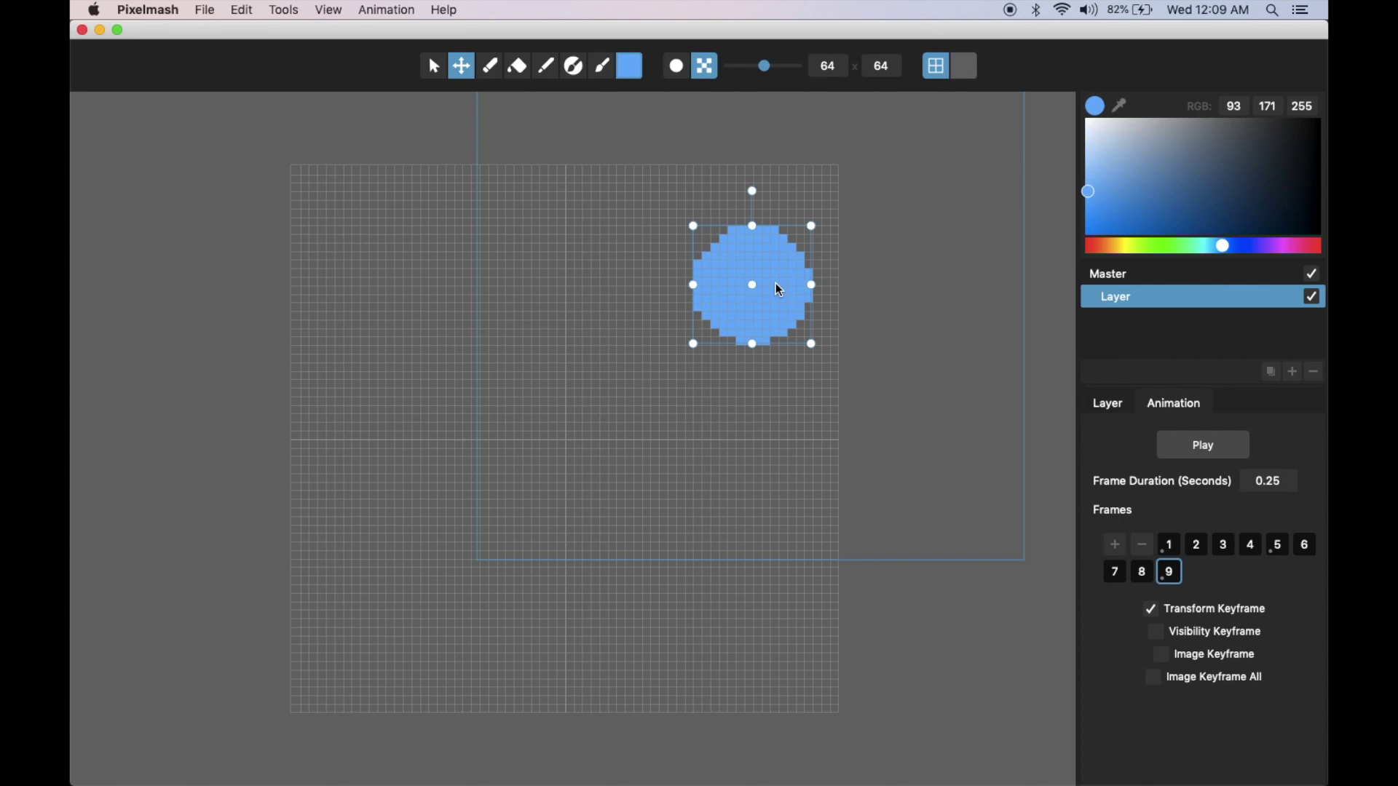
{"action": "key", "text": "super+p"}
{"action": "left_click", "coordinate": [1255, 550]}
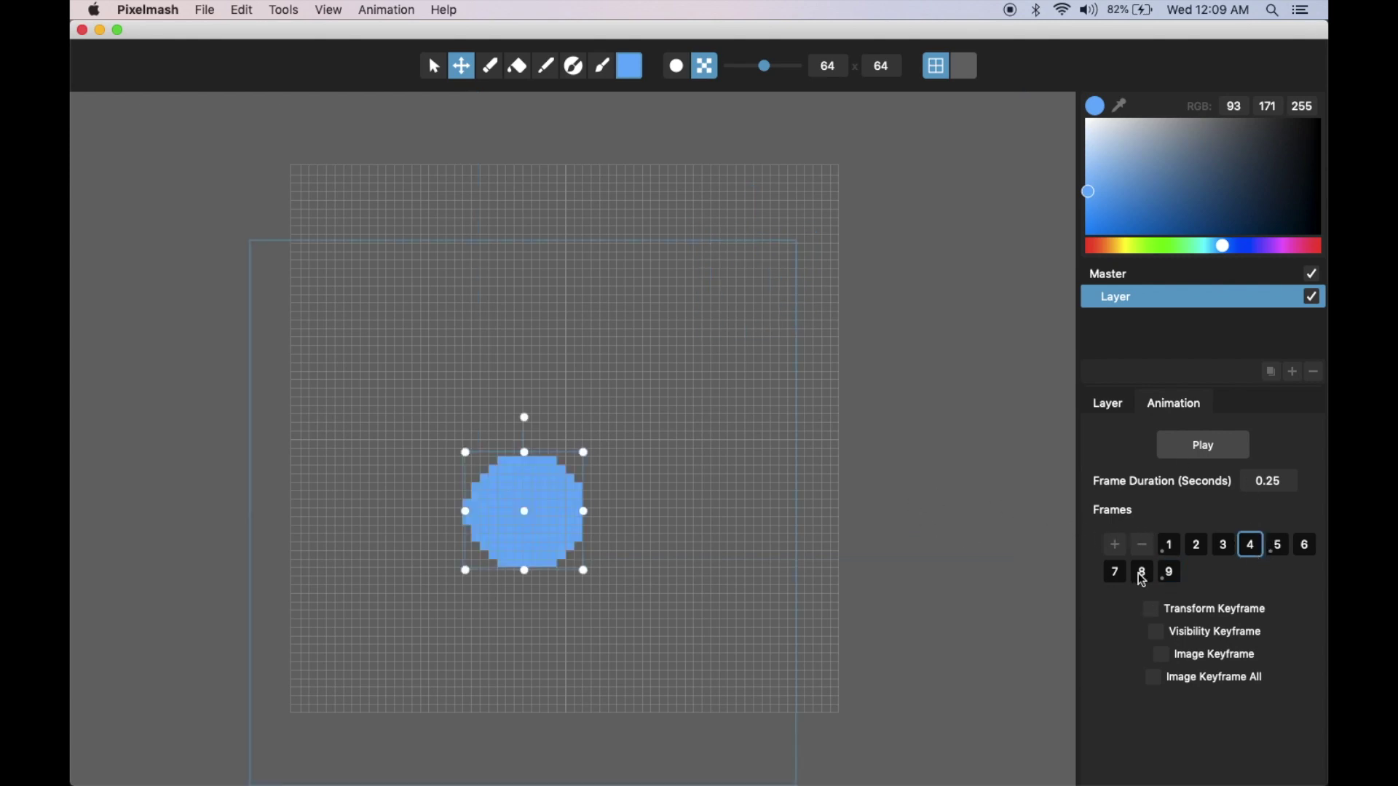
- Make frame 6 a transform keyframe while stepping through the surrounding frames
{"action": "key", "text": "super+Right"}
{"action": "key", "text": "super+Right"}
{"action": "left_click", "coordinate": [1154, 612]}
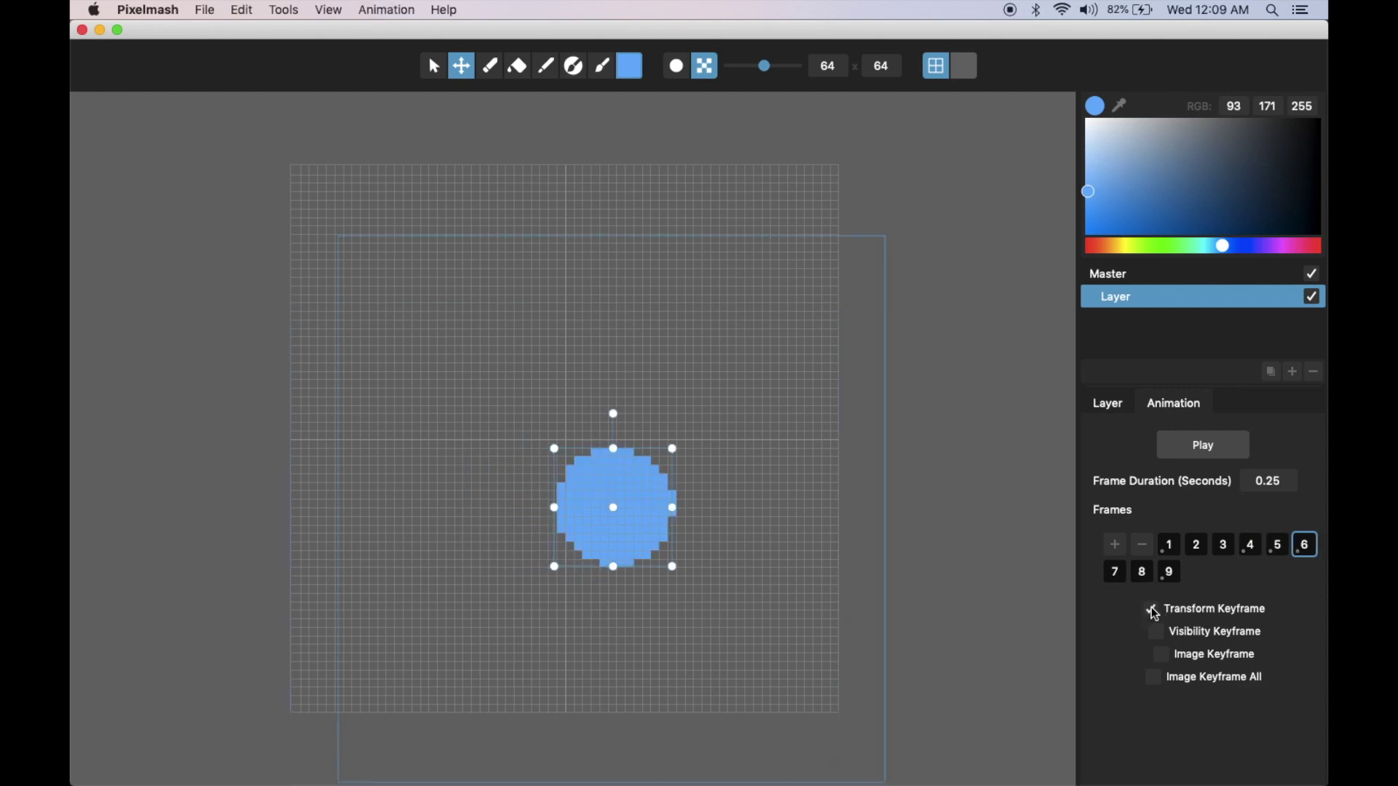
{"action": "key", "text": "super+Left"}
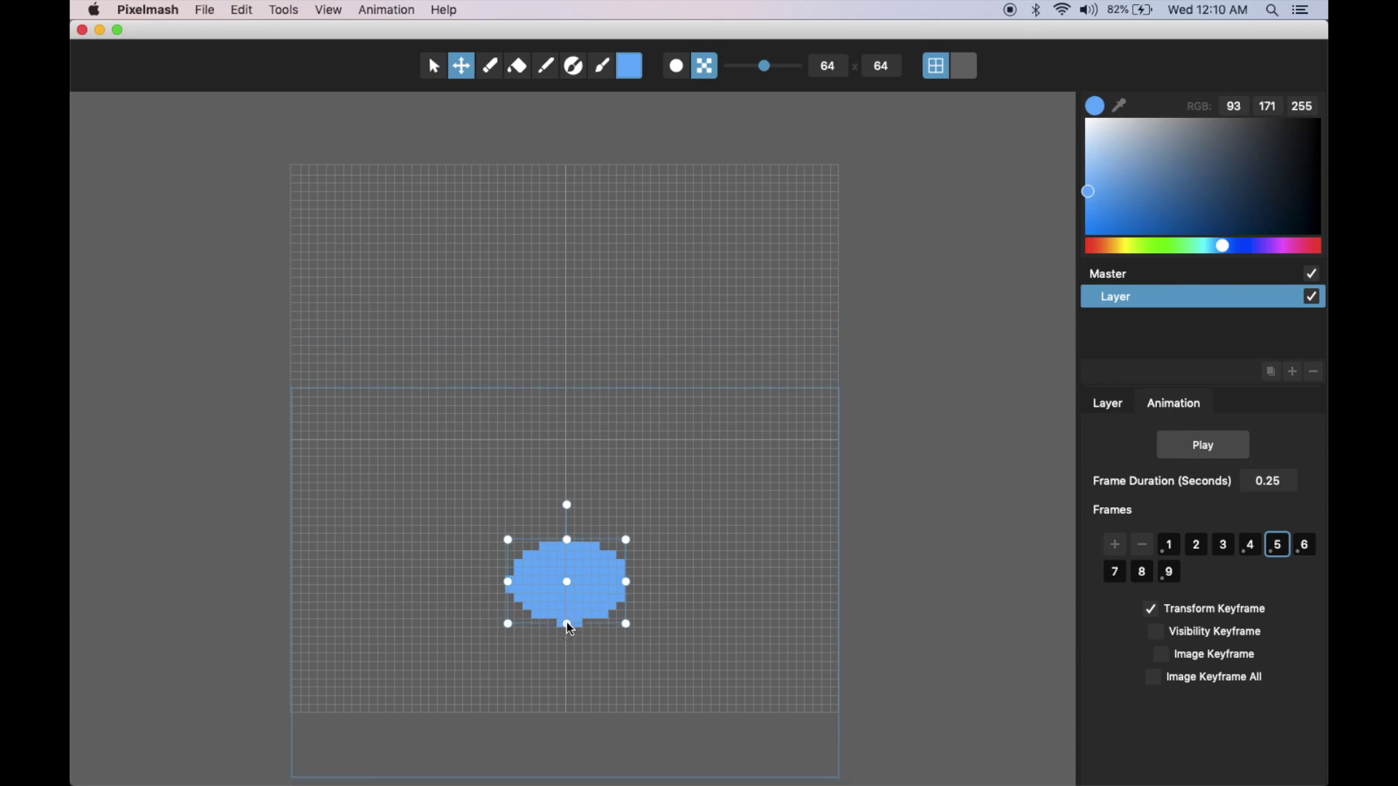
{"action": "key", "text": "super+Left"}
{"action": "key", "text": "super+Left"}
{"action": "key", "text": "super+Right"}
{"action": "key", "text": "super+Right"}
{"action": "key", "text": "super+Right"}
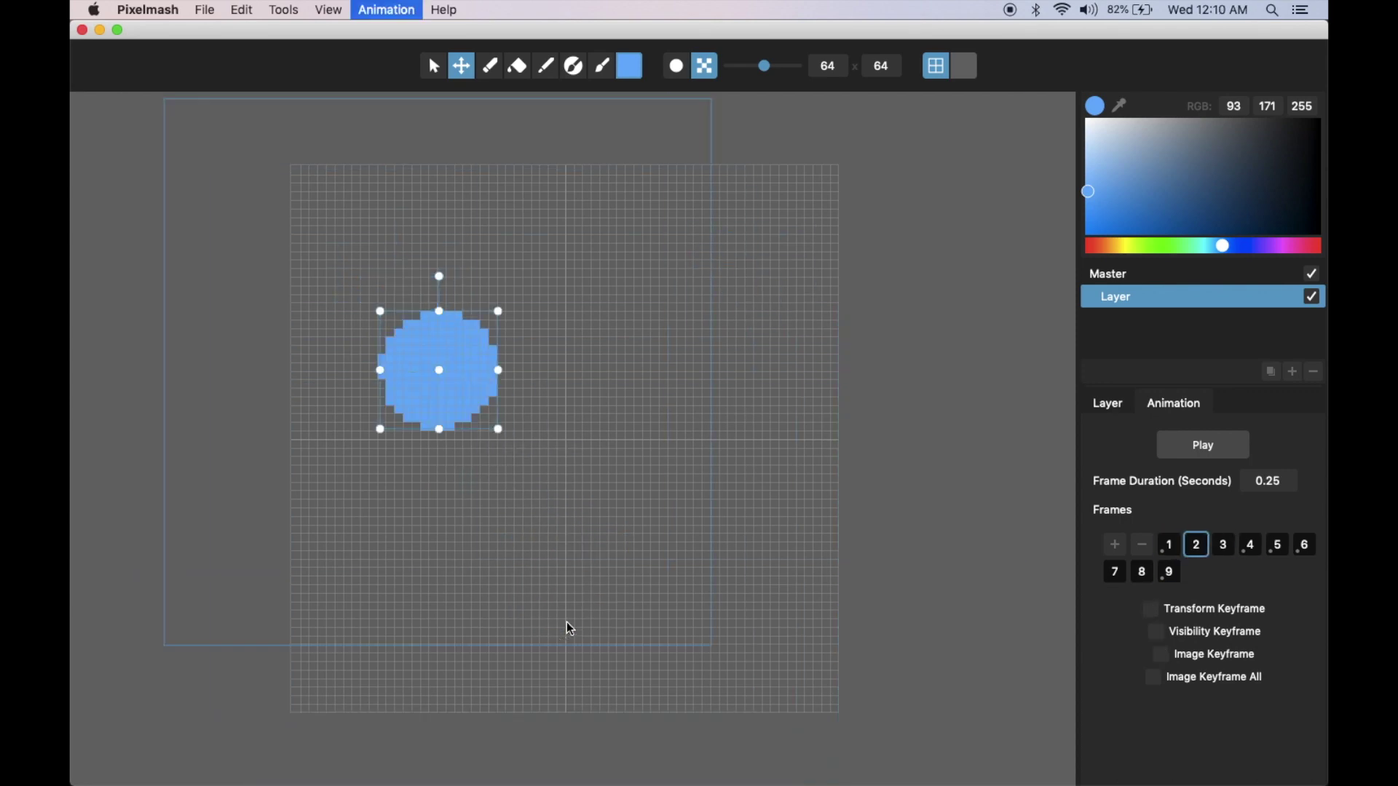
{"action": "key", "text": "super+Left"}
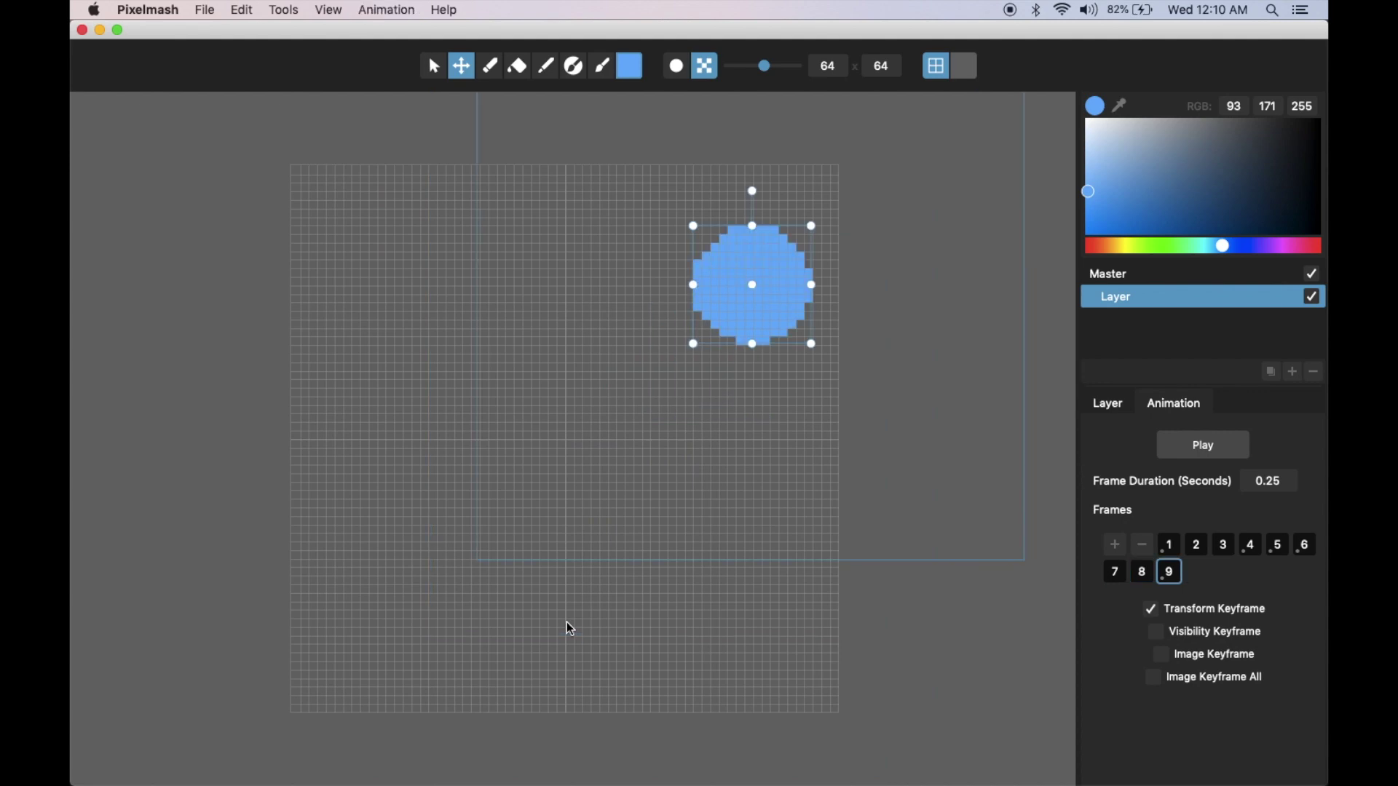
{"action": "key", "text": "super+Left"}
{"action": "key", "text": "super+Left"}
{"action": "key", "text": "super+Left"}
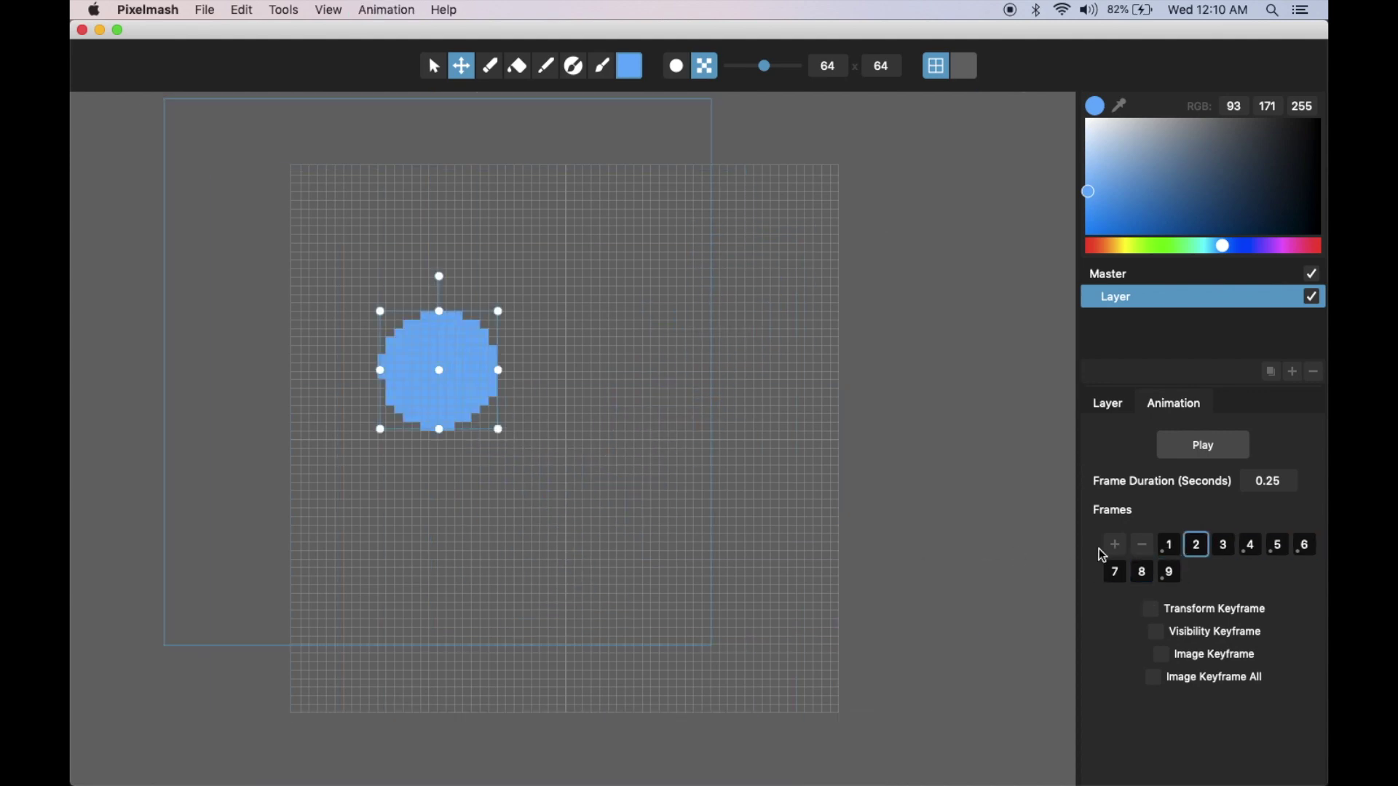
- Add four more frames to reach 13, stepping through them and wrapping back to frame 1
{"action": "left_click", "coordinate": [1115, 545]}
{"action": "left_click", "coordinate": [1114, 545]}
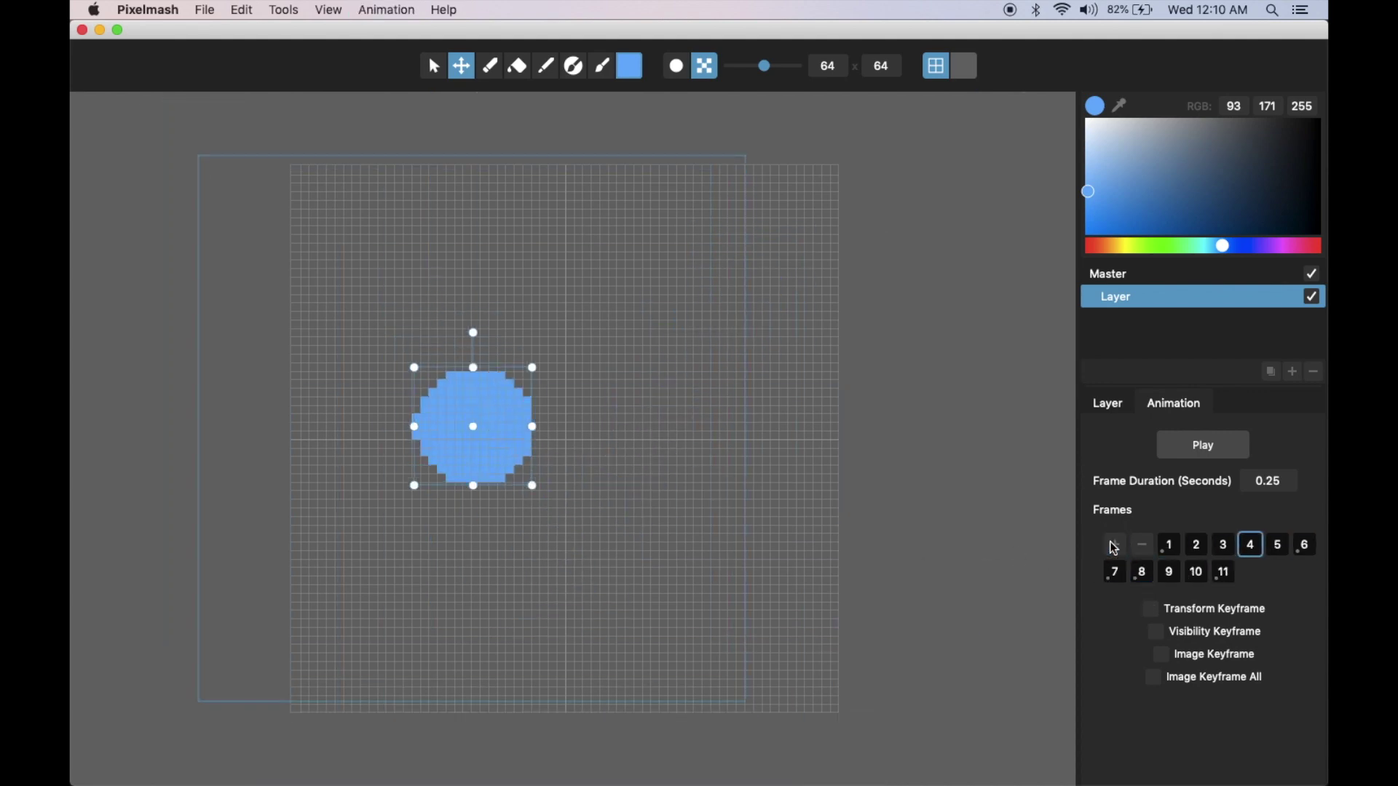
{"action": "key", "text": "super+Left"}
{"action": "key", "text": "super+Right"}
{"action": "key", "text": "super+Right"}
{"action": "key", "text": "super+Right"}
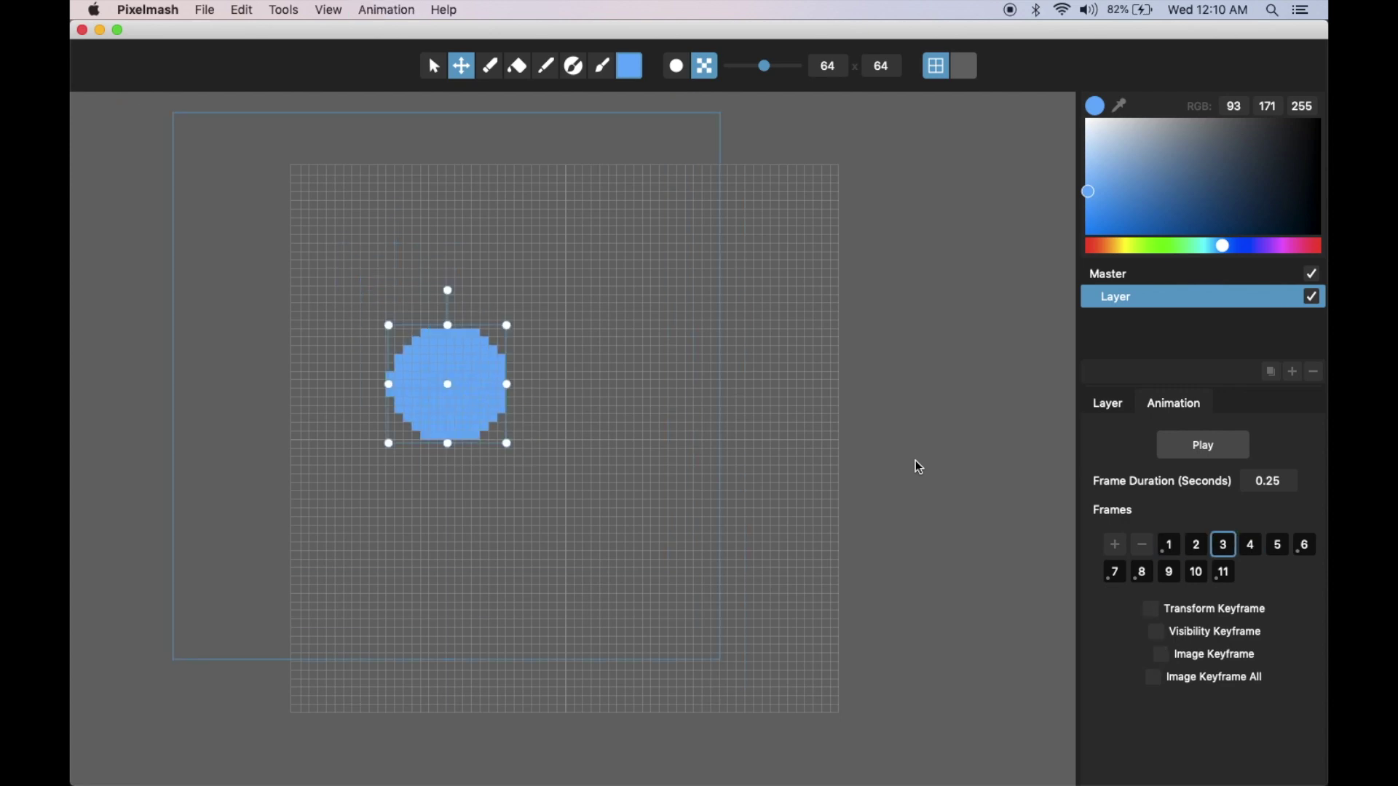
{"action": "key", "text": "super+Left"}
{"action": "key", "text": "super+Left"}
{"action": "key", "text": "super+Left"}
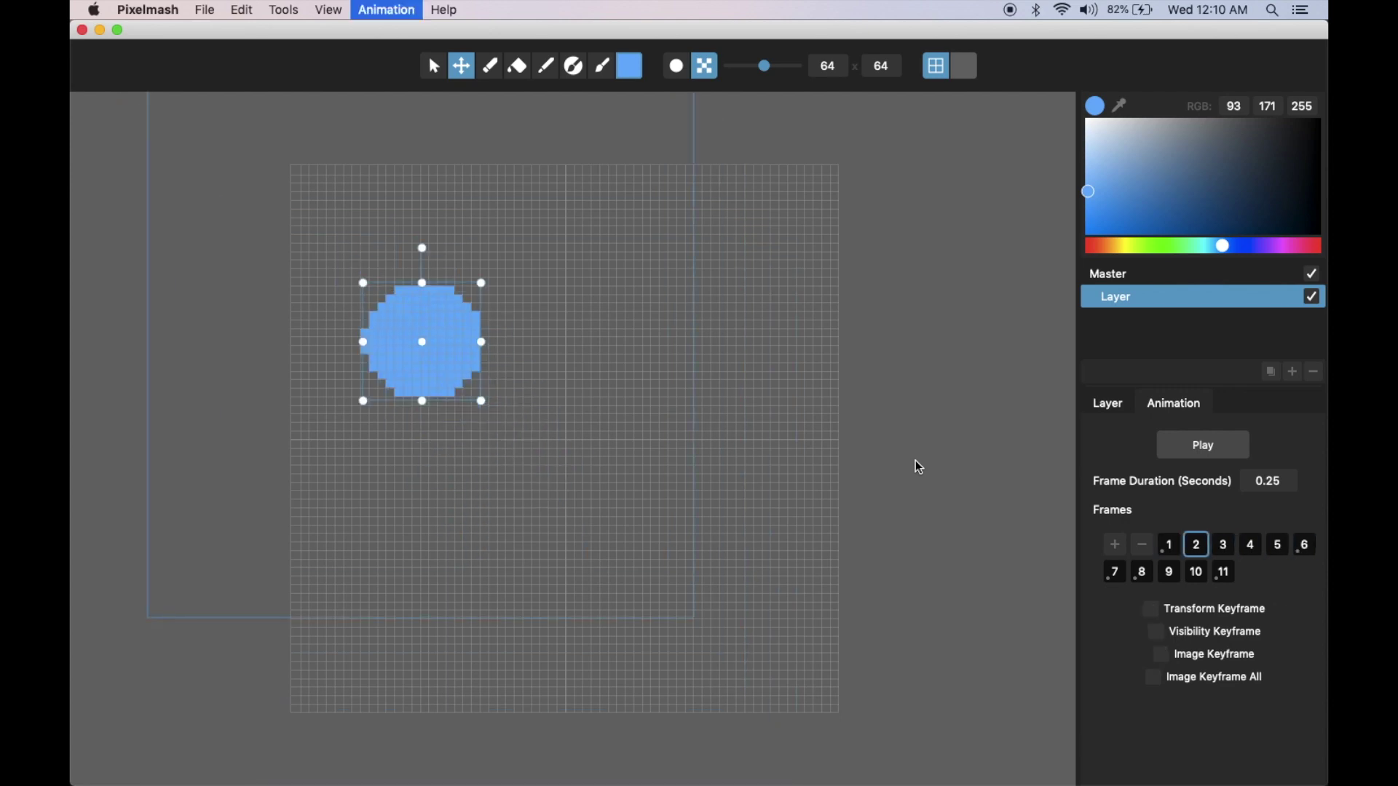
{"action": "key", "text": "super+Right"}
{"action": "key", "text": "super+Right"}
{"action": "key", "text": "super+Right"}
{"action": "key", "text": "super+Right"}
{"action": "key", "text": "super+Right"}
{"action": "key", "text": "super+Right"}
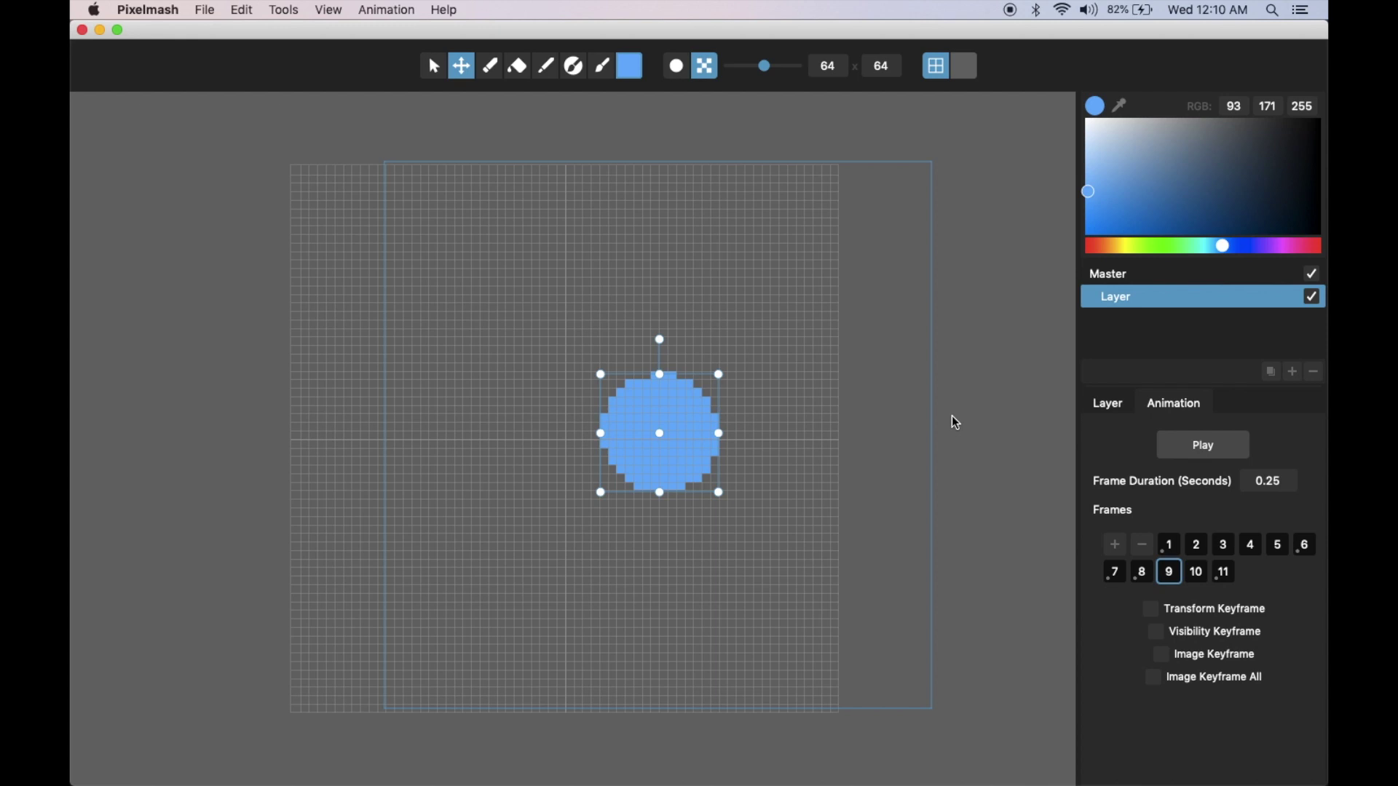
{"action": "left_click", "coordinate": [1116, 544]}
{"action": "left_click", "coordinate": [1115, 544]}
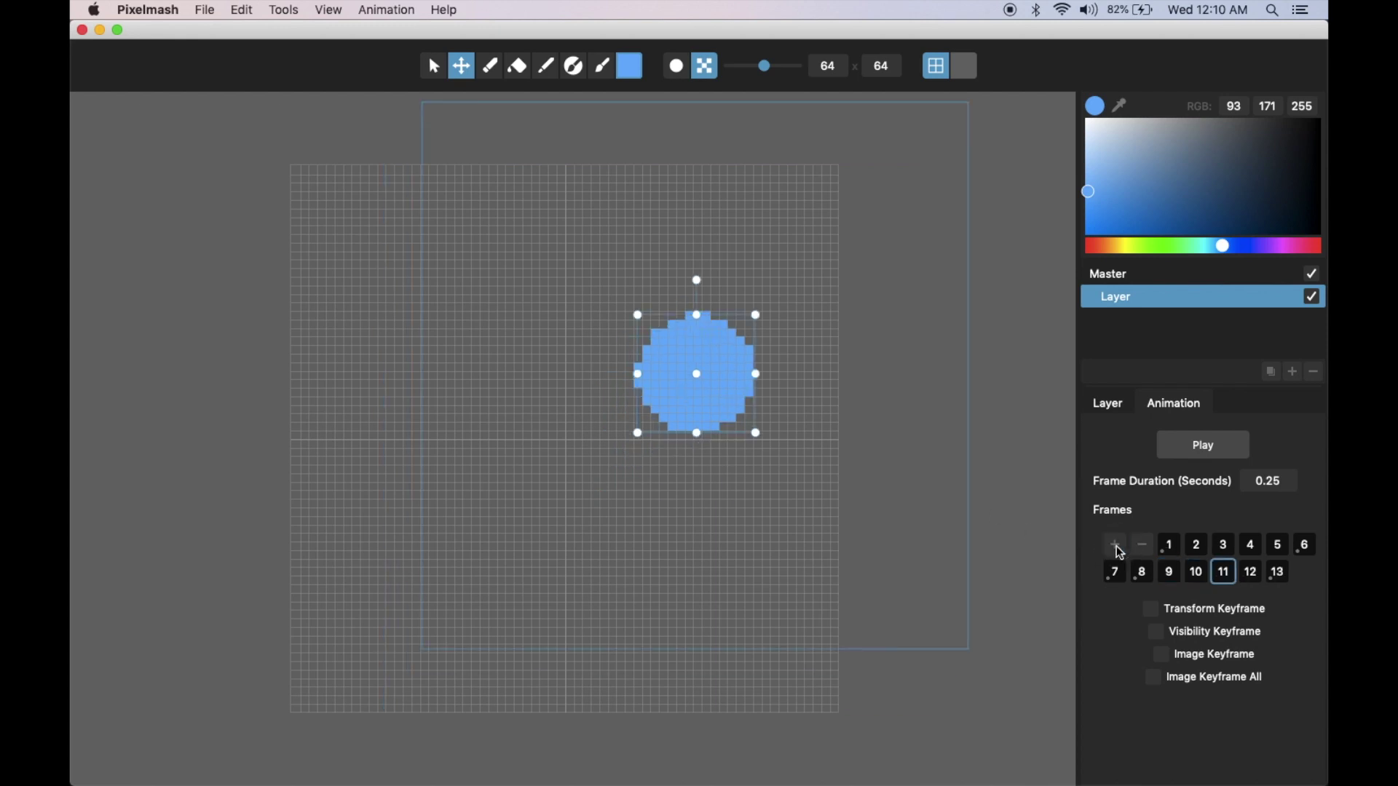
{"action": "key", "text": "super+Right"}
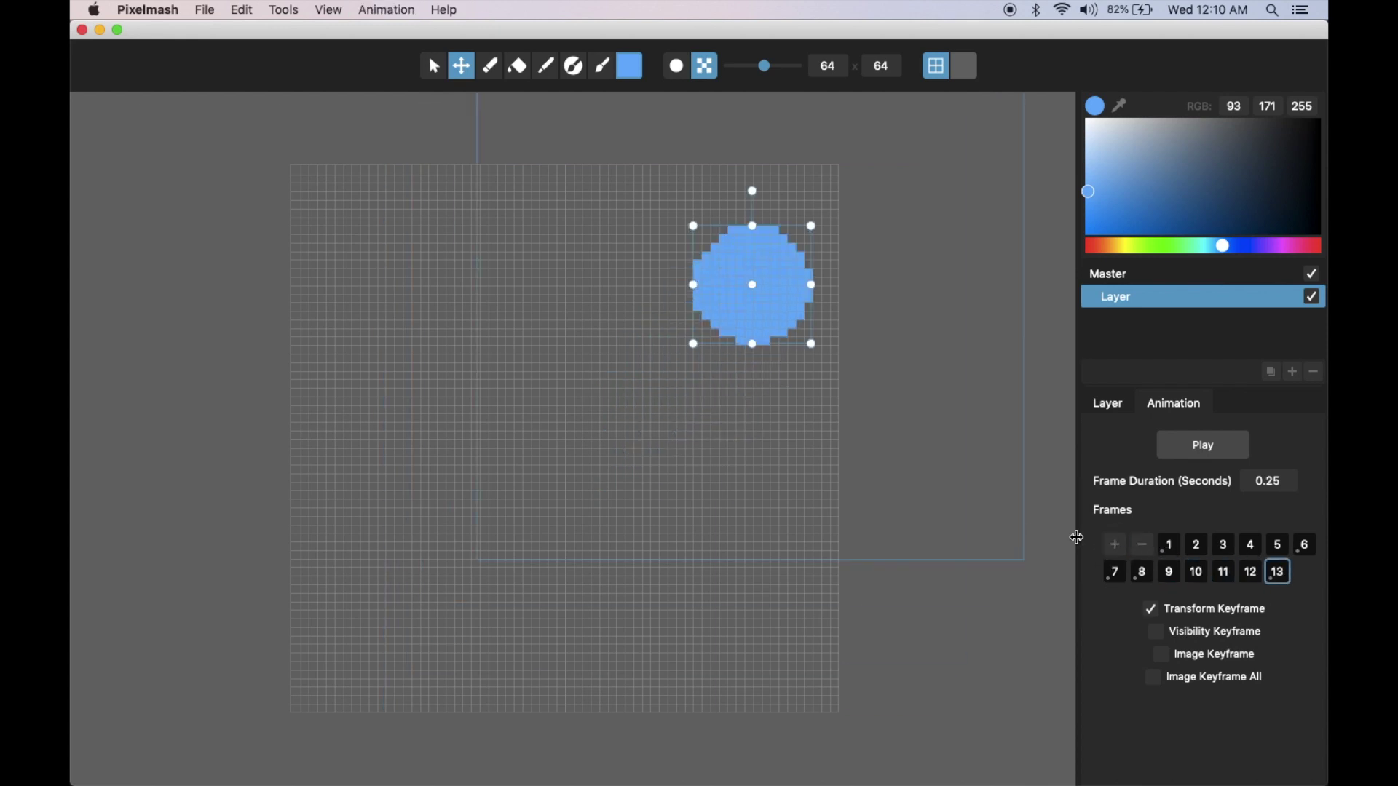
{"action": "key", "text": "super+Up"}
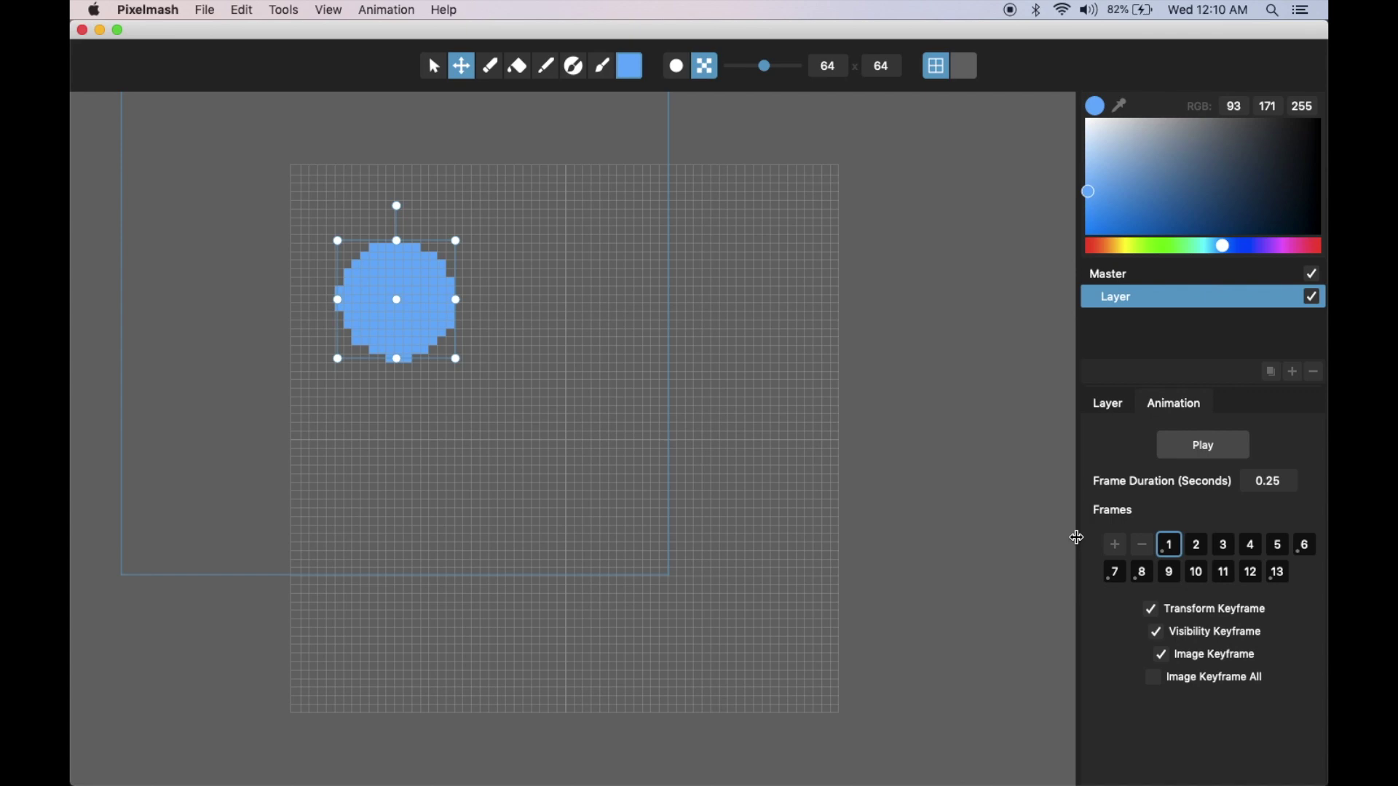
- Add a black Smooth Outline effect to the disc's layer and play the animation
{"action": "left_click", "coordinate": [1108, 404]}
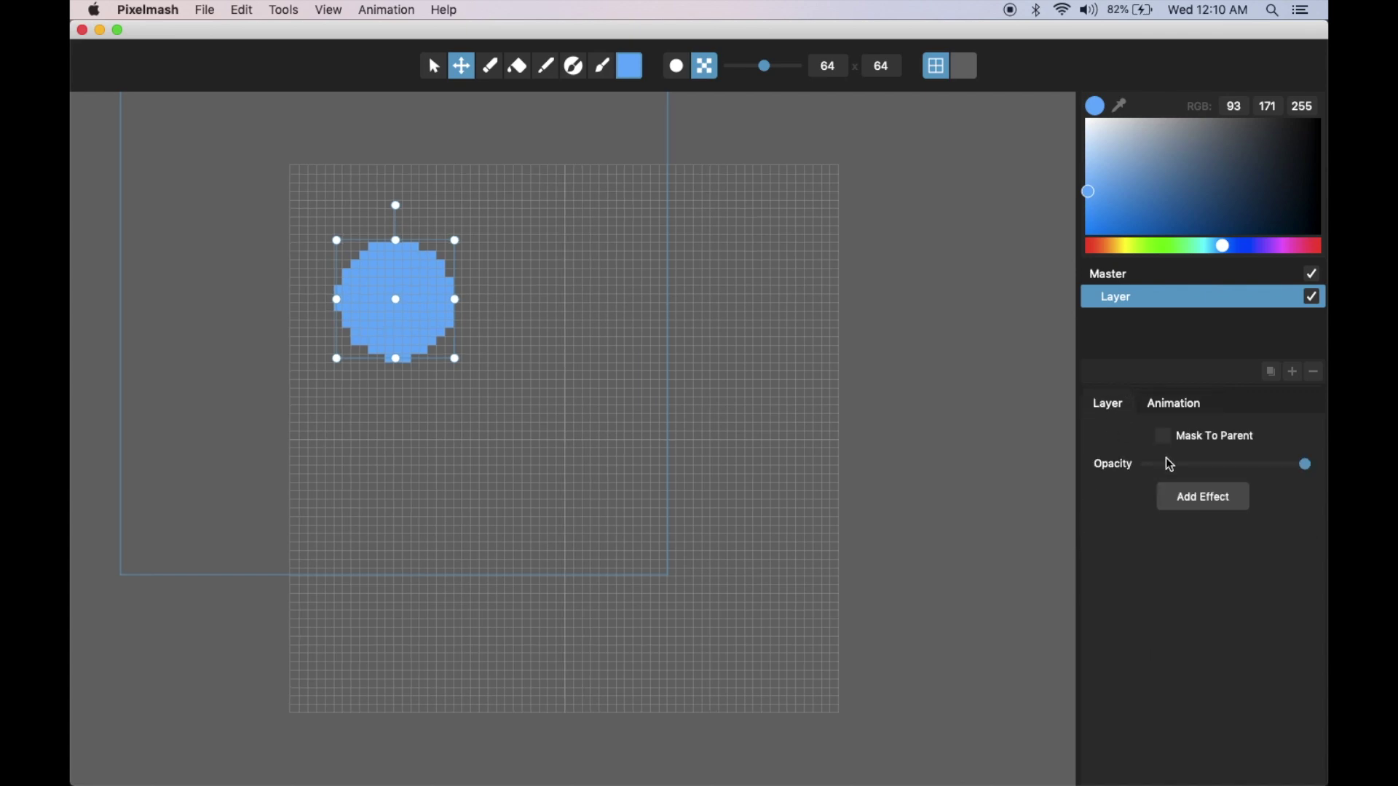
{"action": "left_click", "coordinate": [1194, 495]}
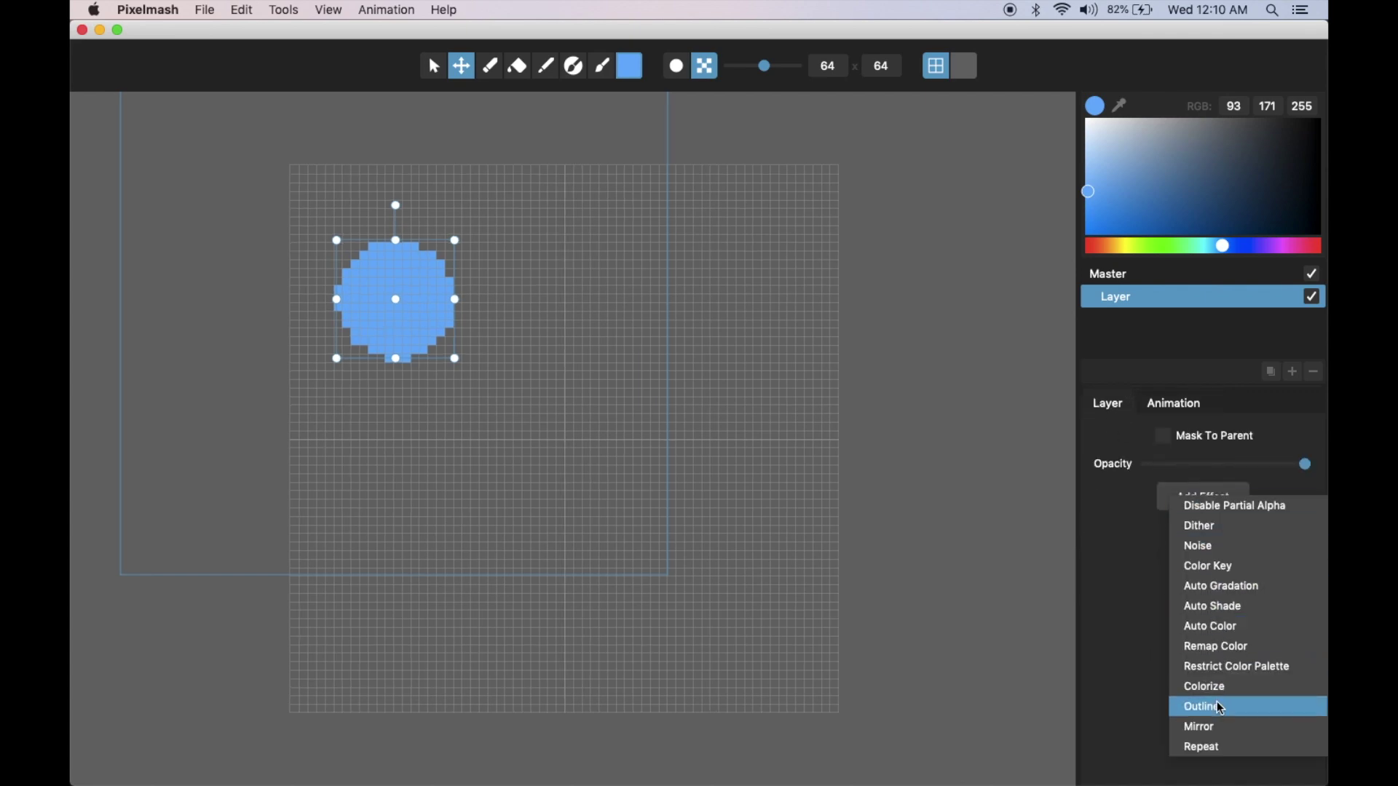
{"action": "left_click", "coordinate": [1215, 706]}
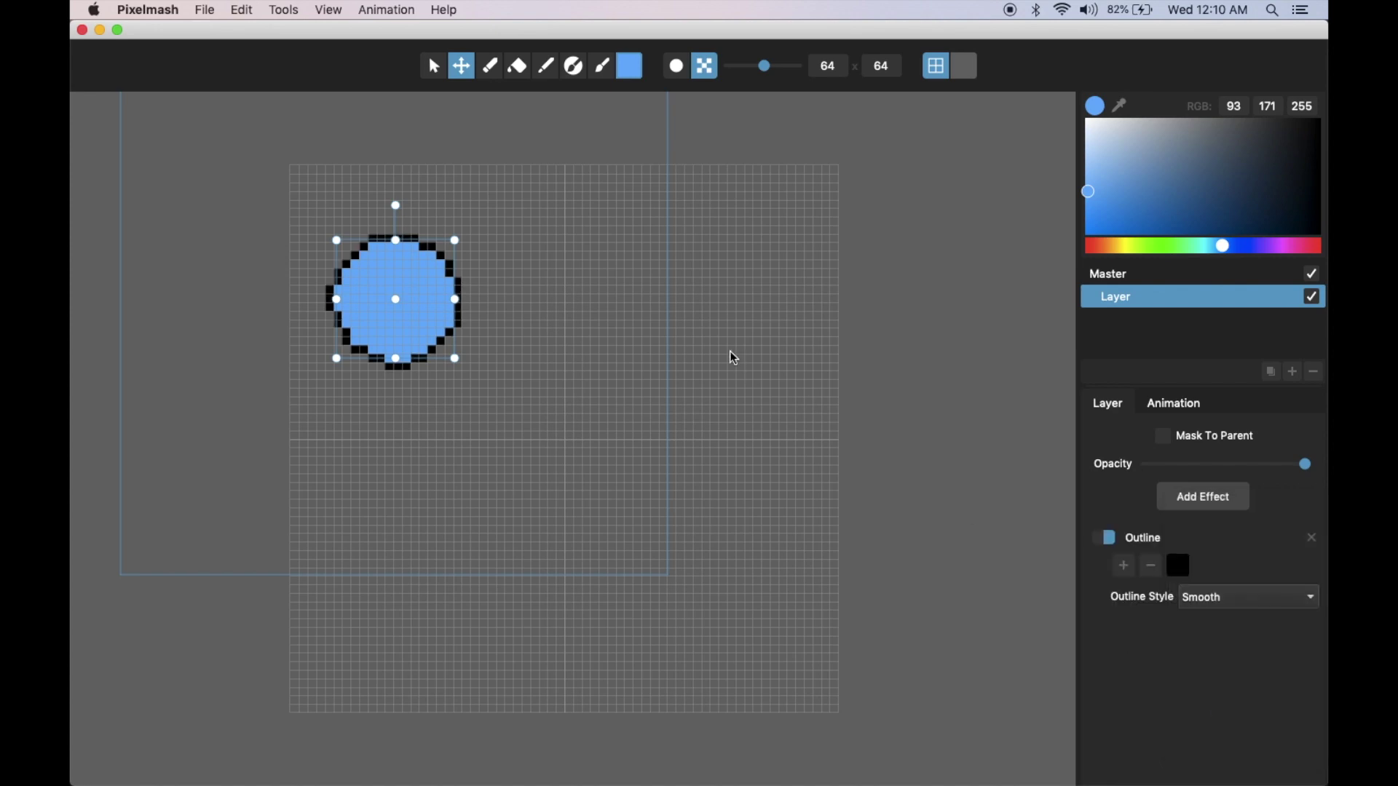
{"action": "key", "text": "space"}
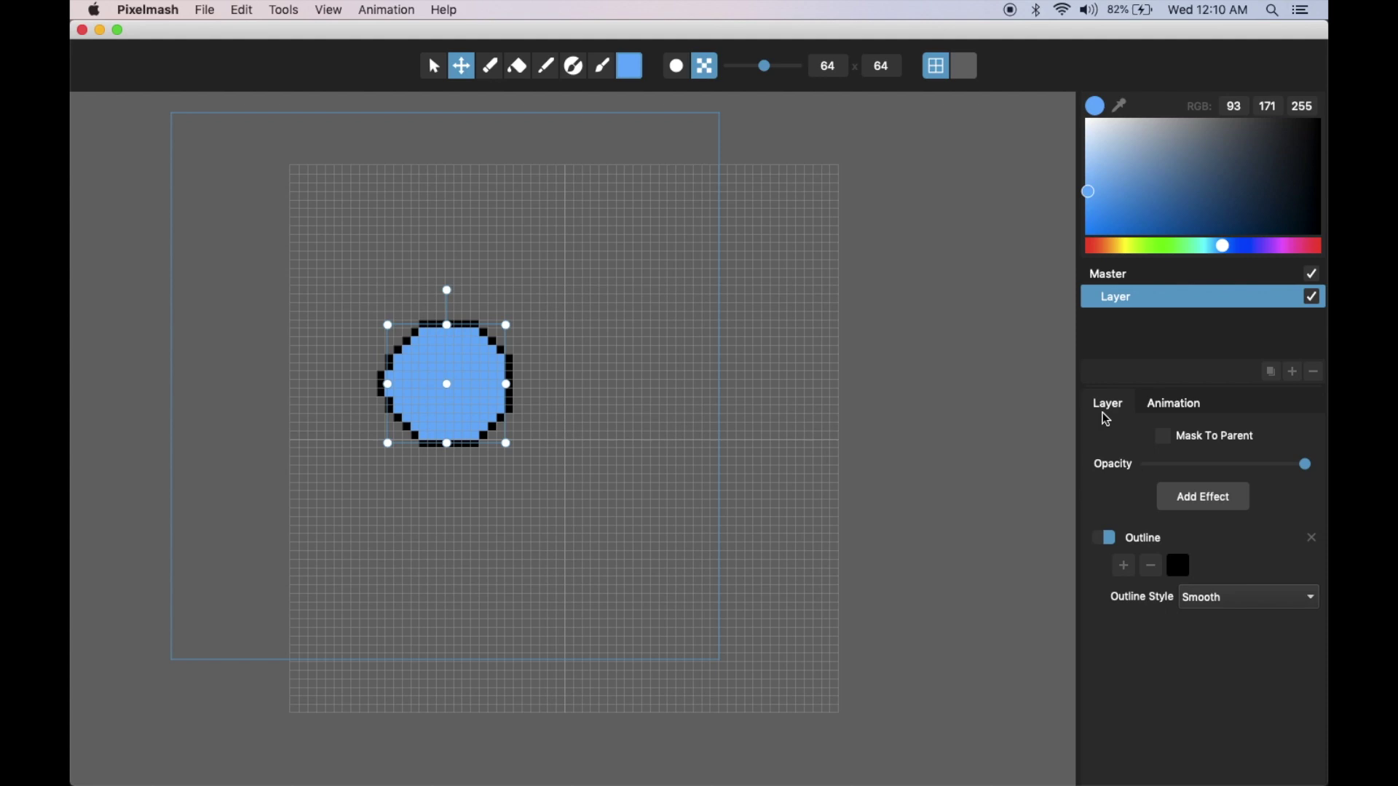
- Add a Rounded Auto Shade effect and move it above Outline in the effect stack
{"action": "left_click", "coordinate": [1200, 498]}
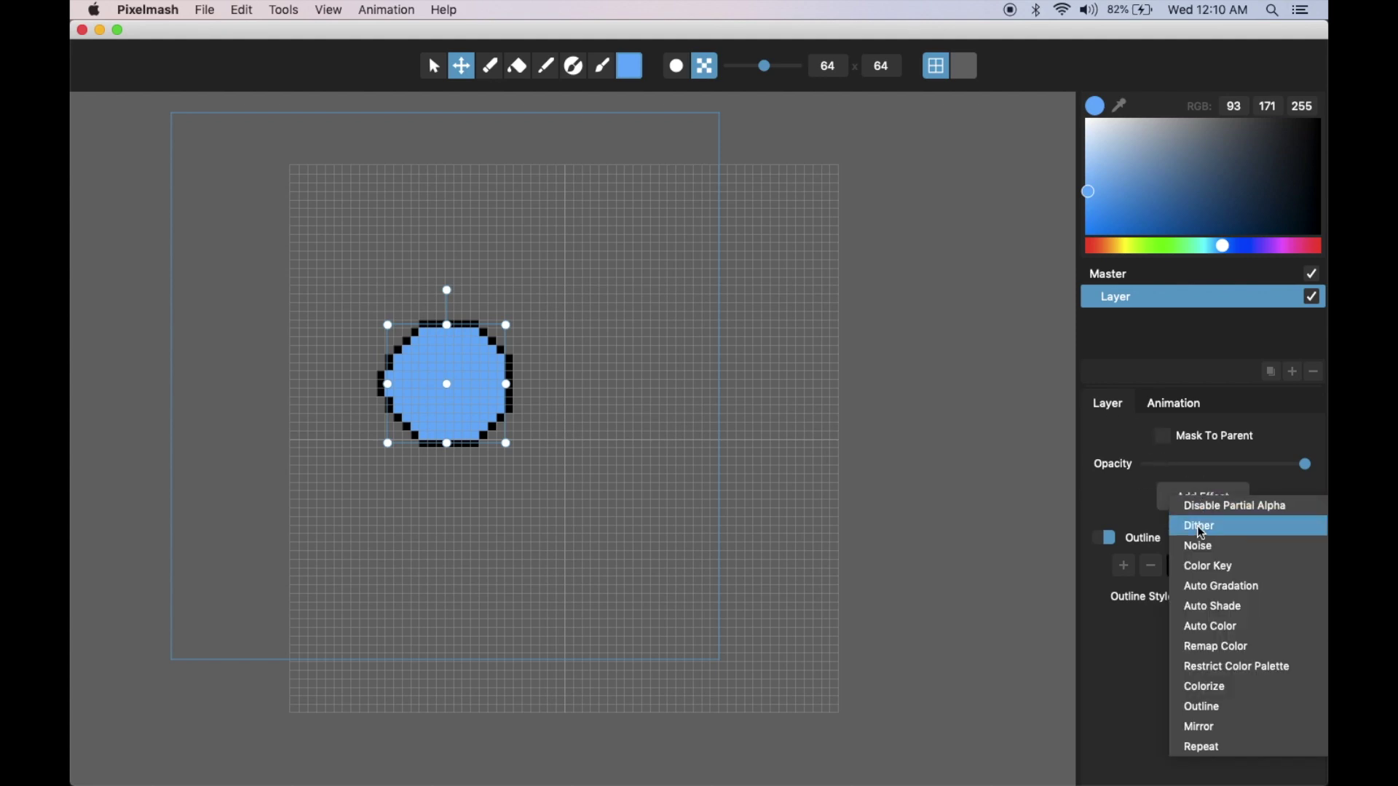
{"action": "left_click", "coordinate": [1214, 607]}
{"action": "left_click", "coordinate": [1152, 635]}
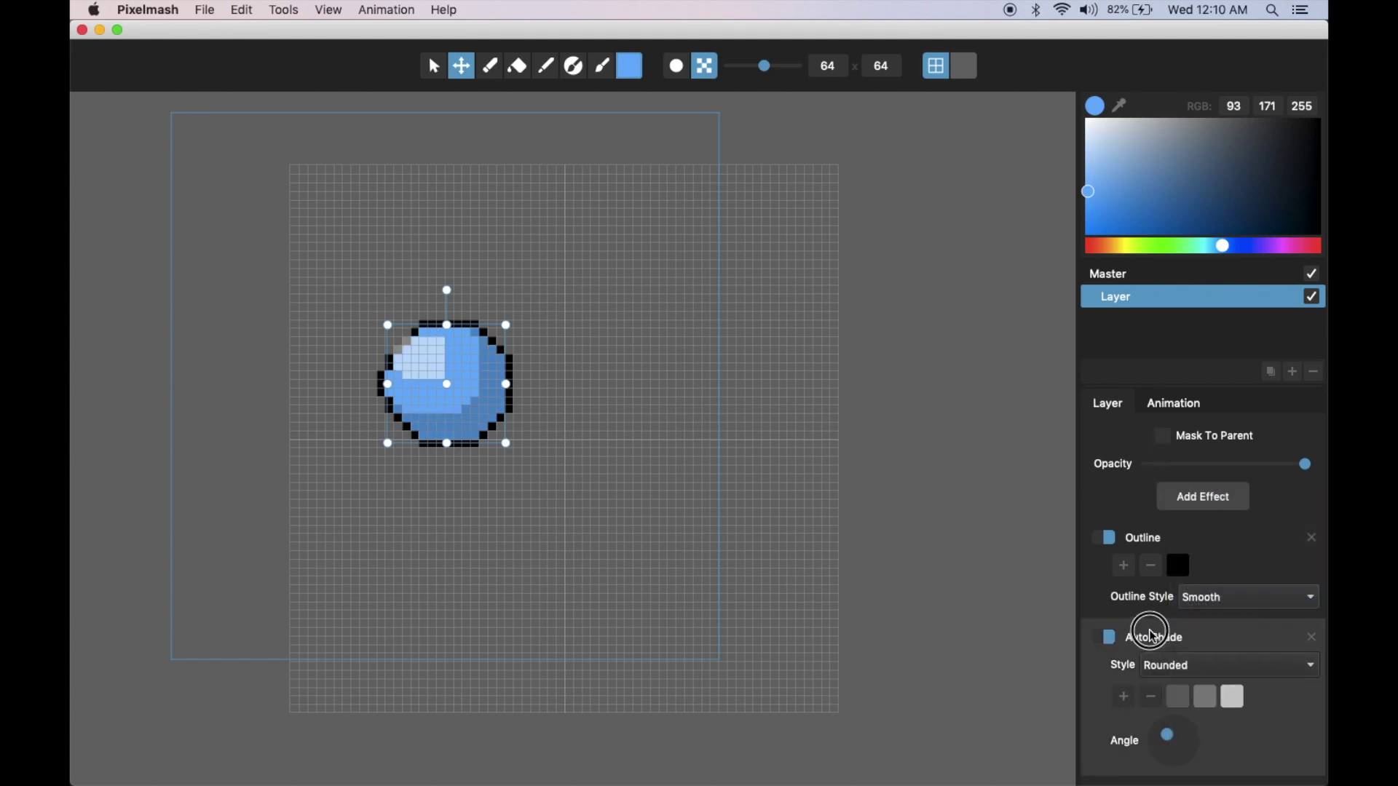
{"action": "left_click_drag", "start_coordinate": [1152, 635], "coordinate": [1154, 537]}
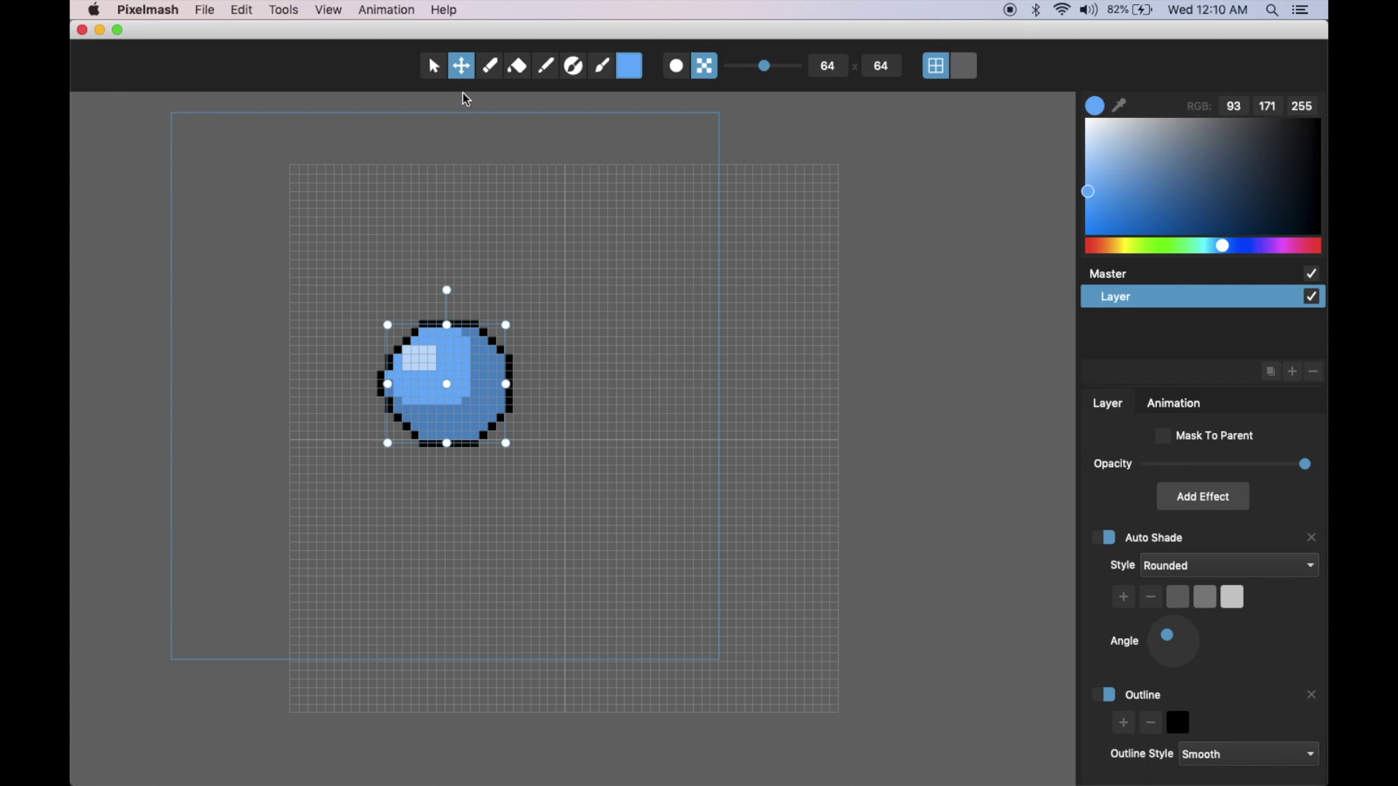
{"action": "left_click", "coordinate": [435, 71]}
{"action": "key", "text": "super+p"}
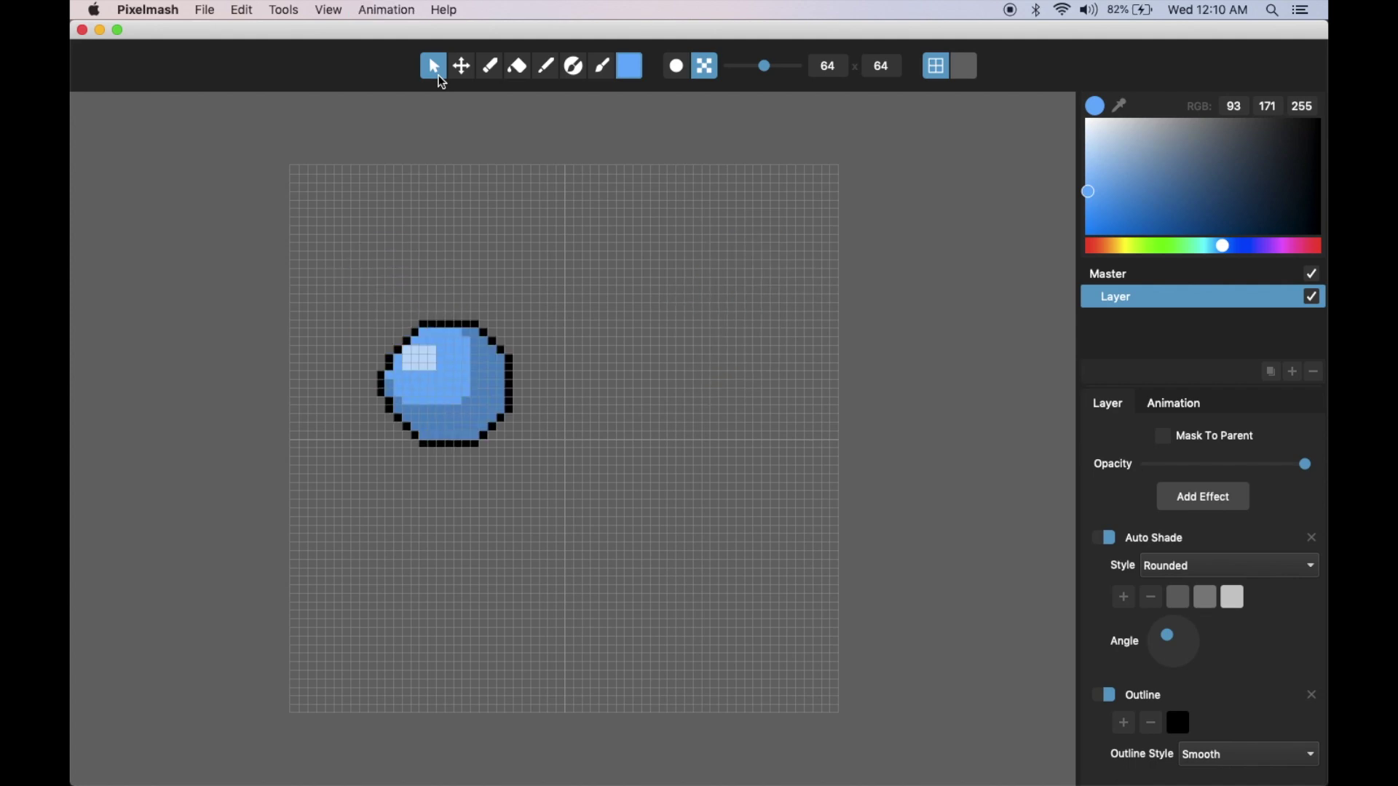
{"action": "left_click", "coordinate": [331, 10]}
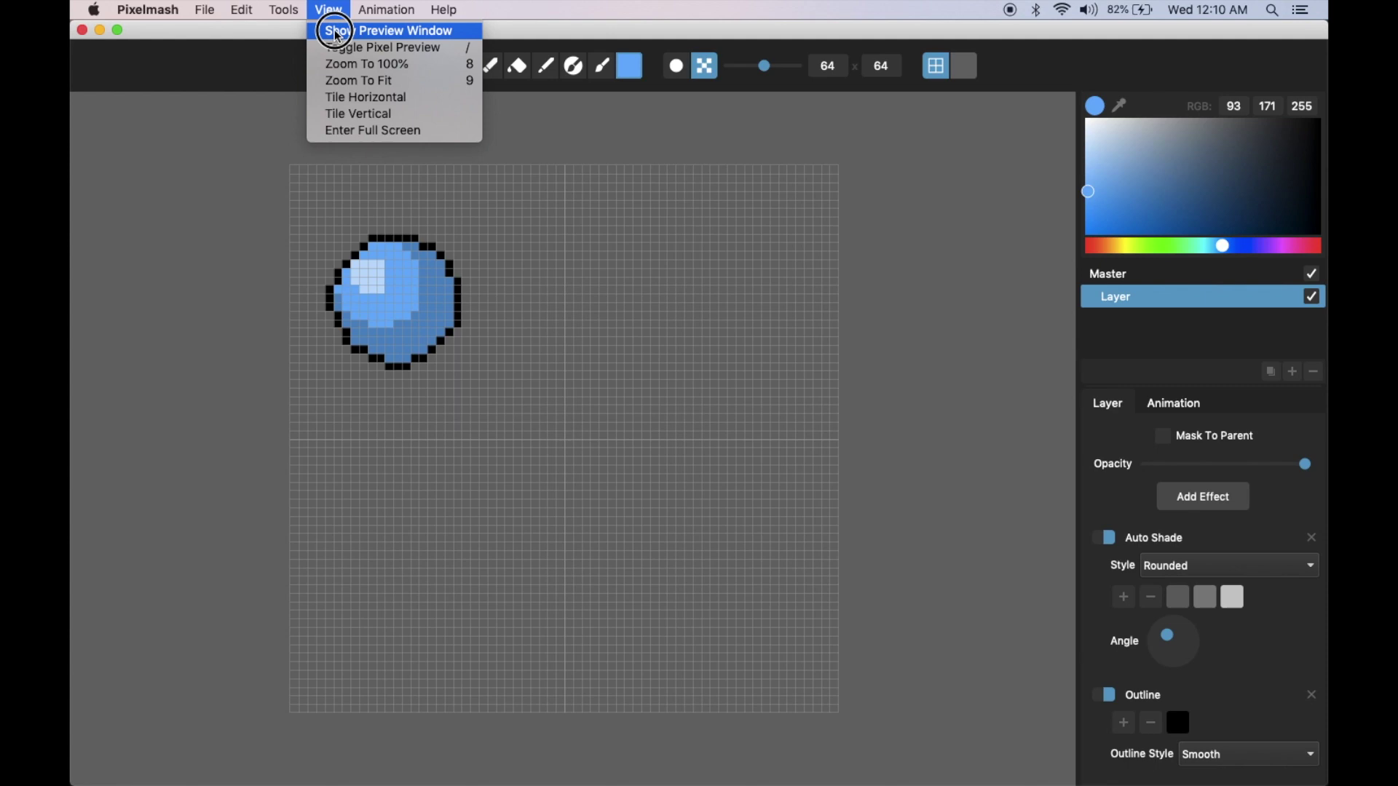
- Open the Preview Window and resize it, placing it at the upper right of the canvas
{"action": "left_click", "coordinate": [337, 32]}
{"action": "left_click_drag", "start_coordinate": [624, 271], "coordinate": [203, 149]}
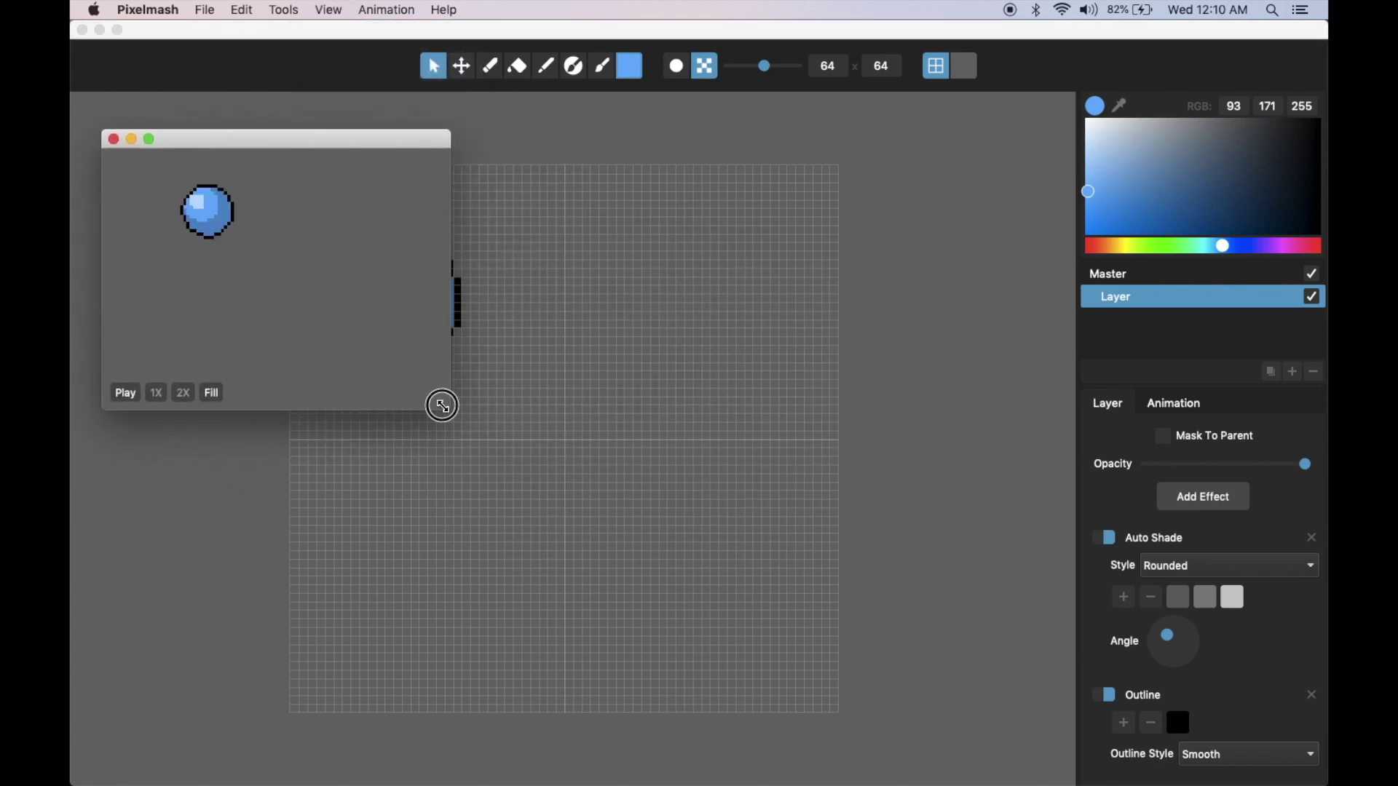
{"action": "left_click_drag", "start_coordinate": [442, 406], "coordinate": [337, 337]}
{"action": "left_click_drag", "start_coordinate": [348, 135], "coordinate": [986, 150]}
{"action": "left_click_drag", "start_coordinate": [1067, 335], "coordinate": [1186, 422]}
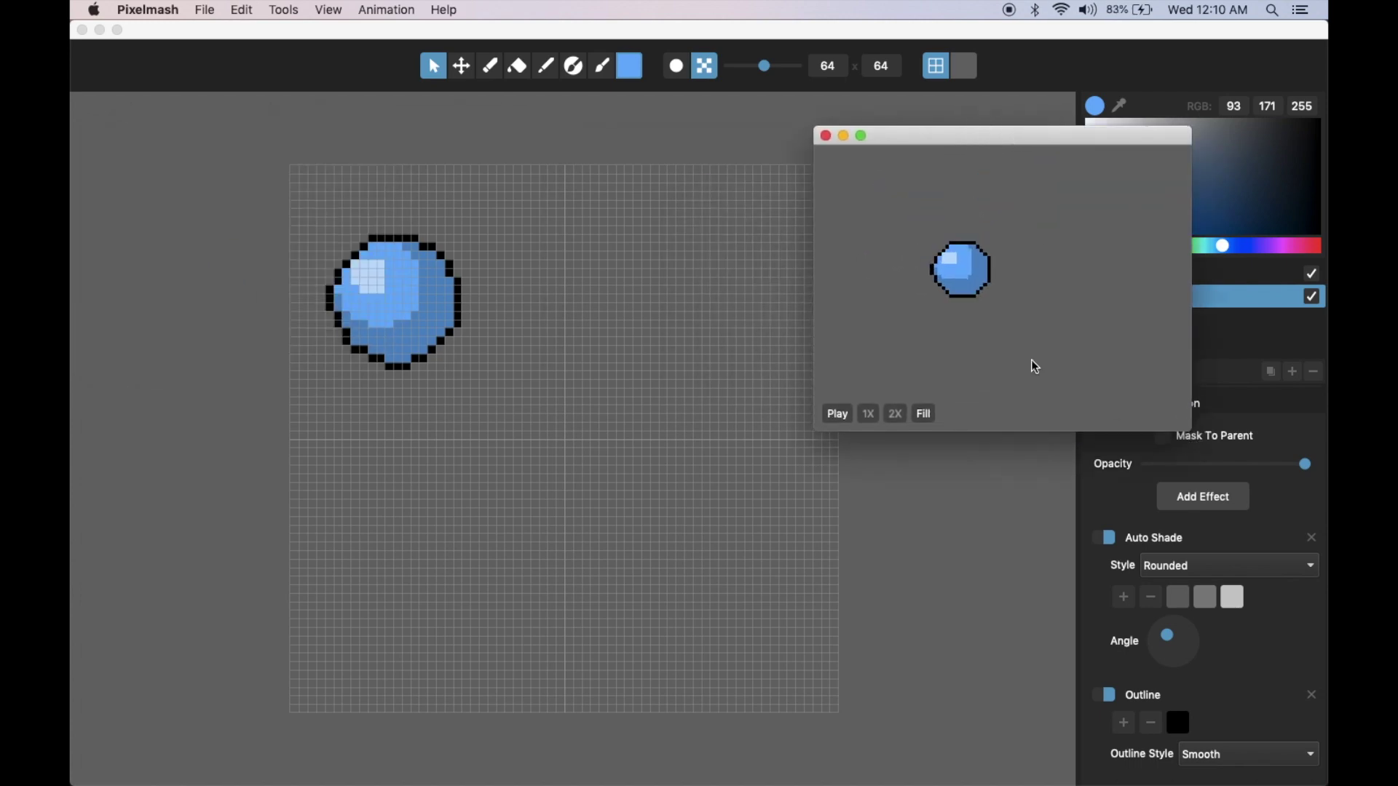
{"action": "left_click_drag", "start_coordinate": [973, 144], "coordinate": [1015, 97]}
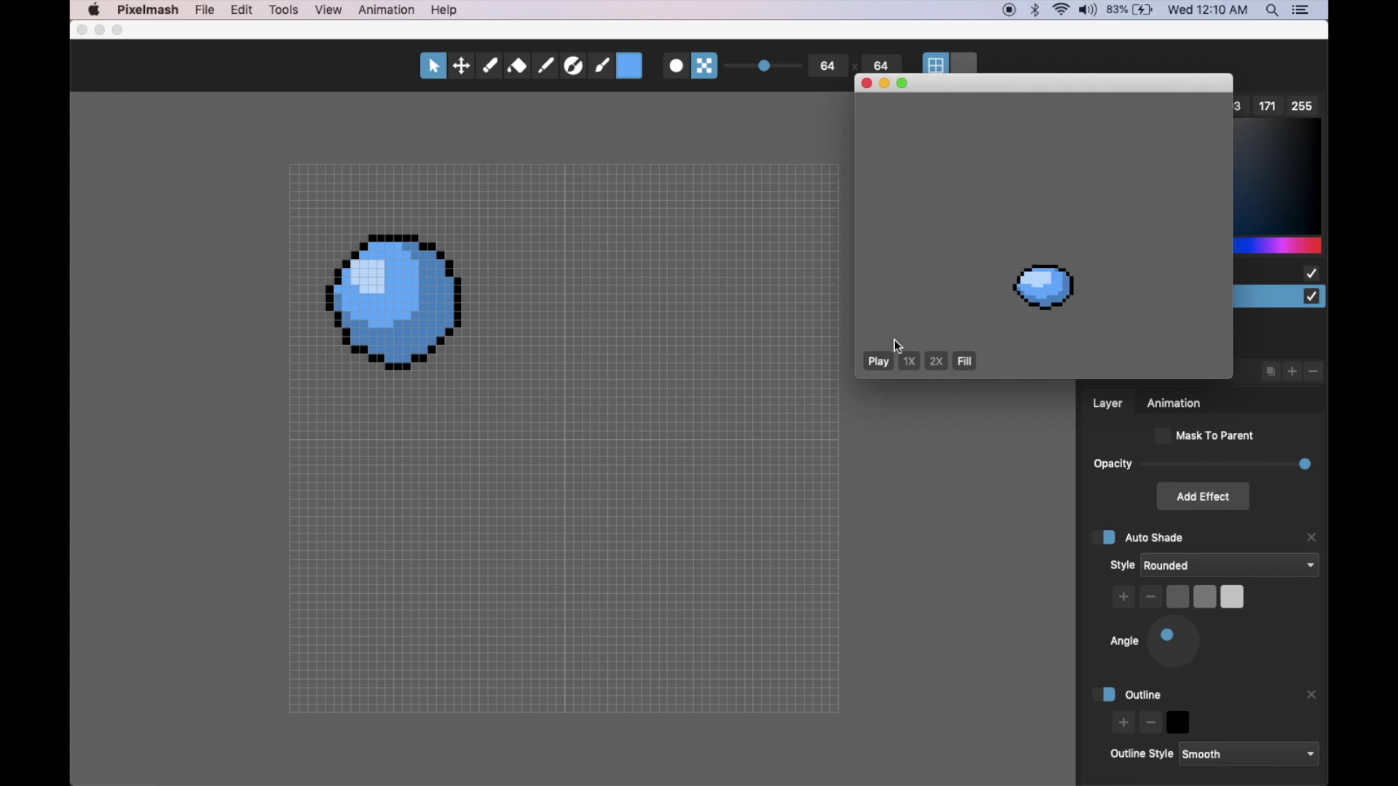
- Play the shaded, outlined disc animation in the preview window
{"action": "left_click", "coordinate": [880, 362]}
{"action": "left_click", "coordinate": [882, 366]}
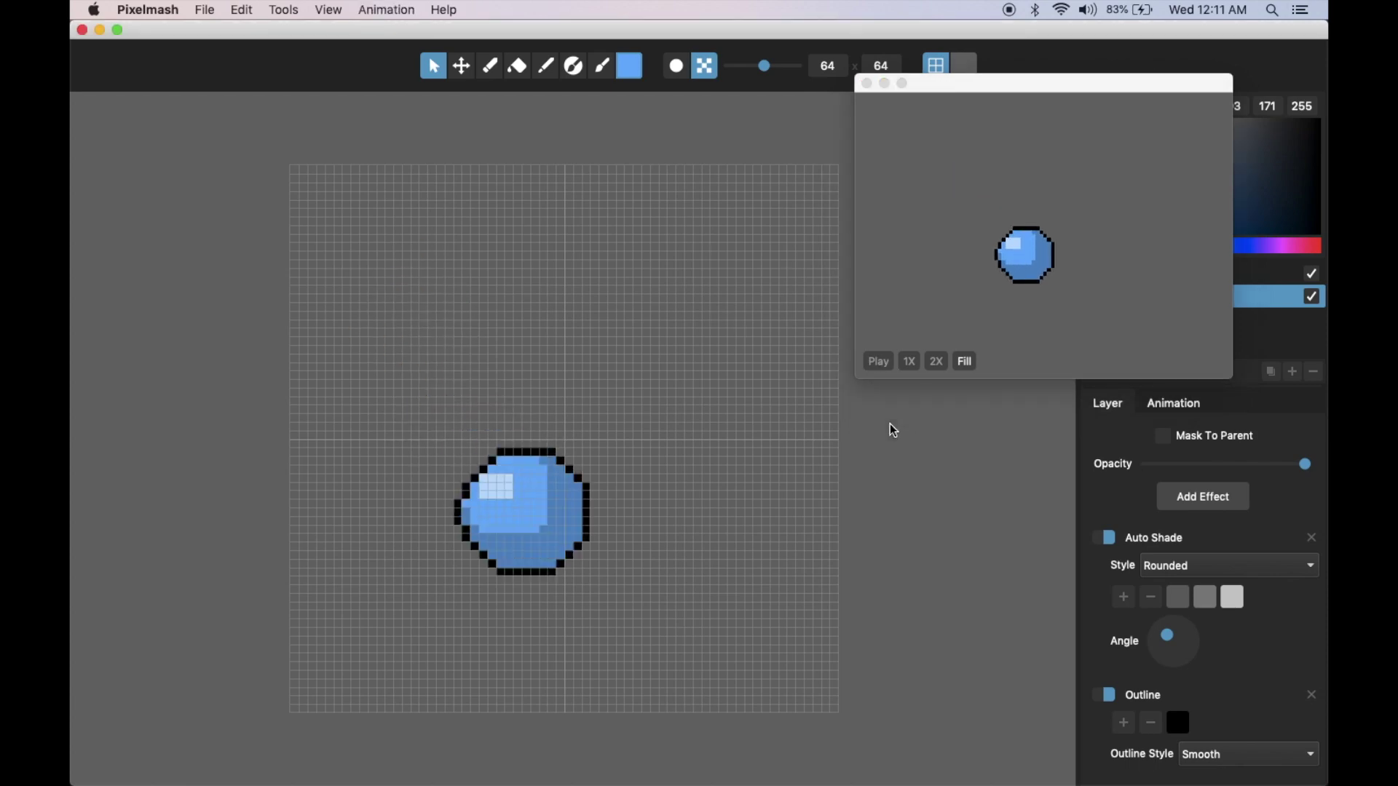
{"action": "left_click", "coordinate": [996, 94]}
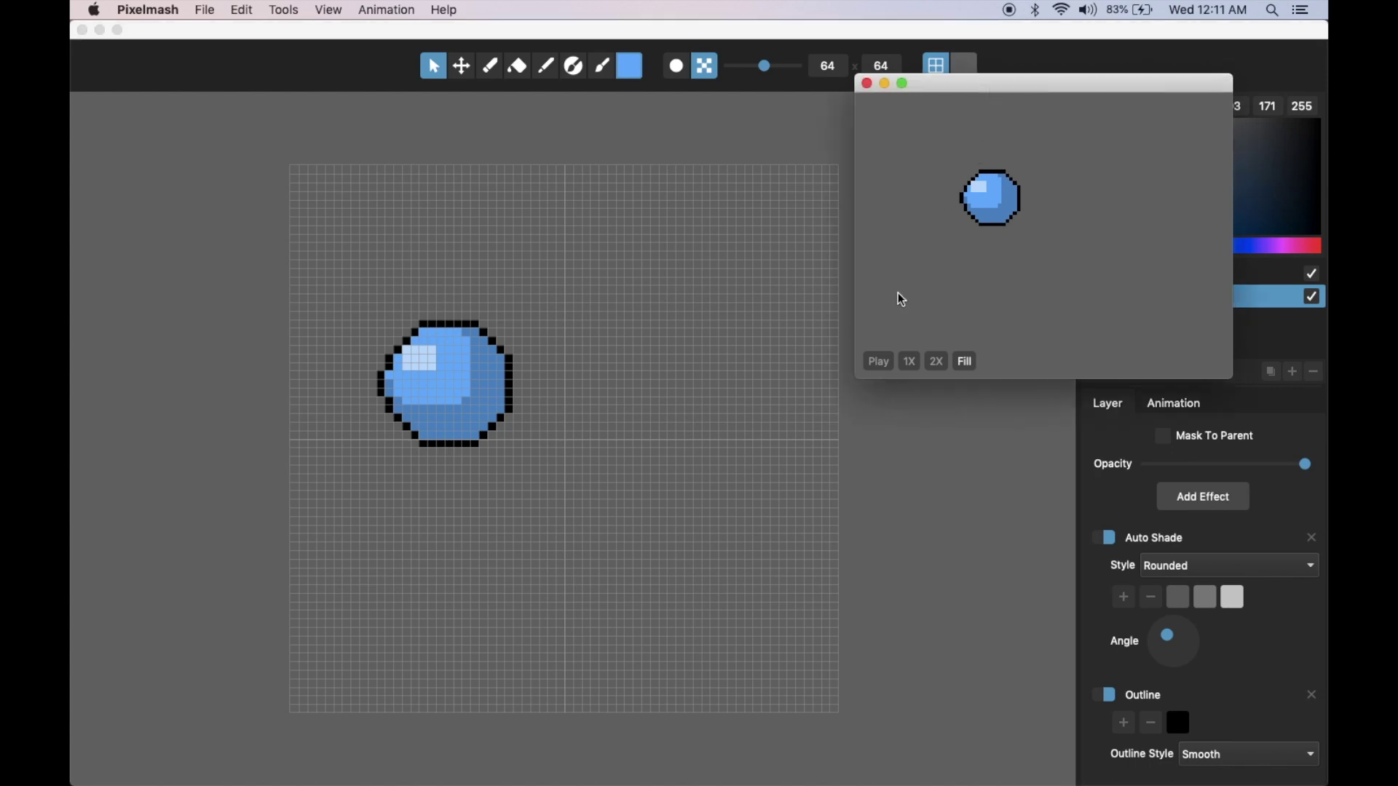
{"action": "left_click", "coordinate": [880, 363]}
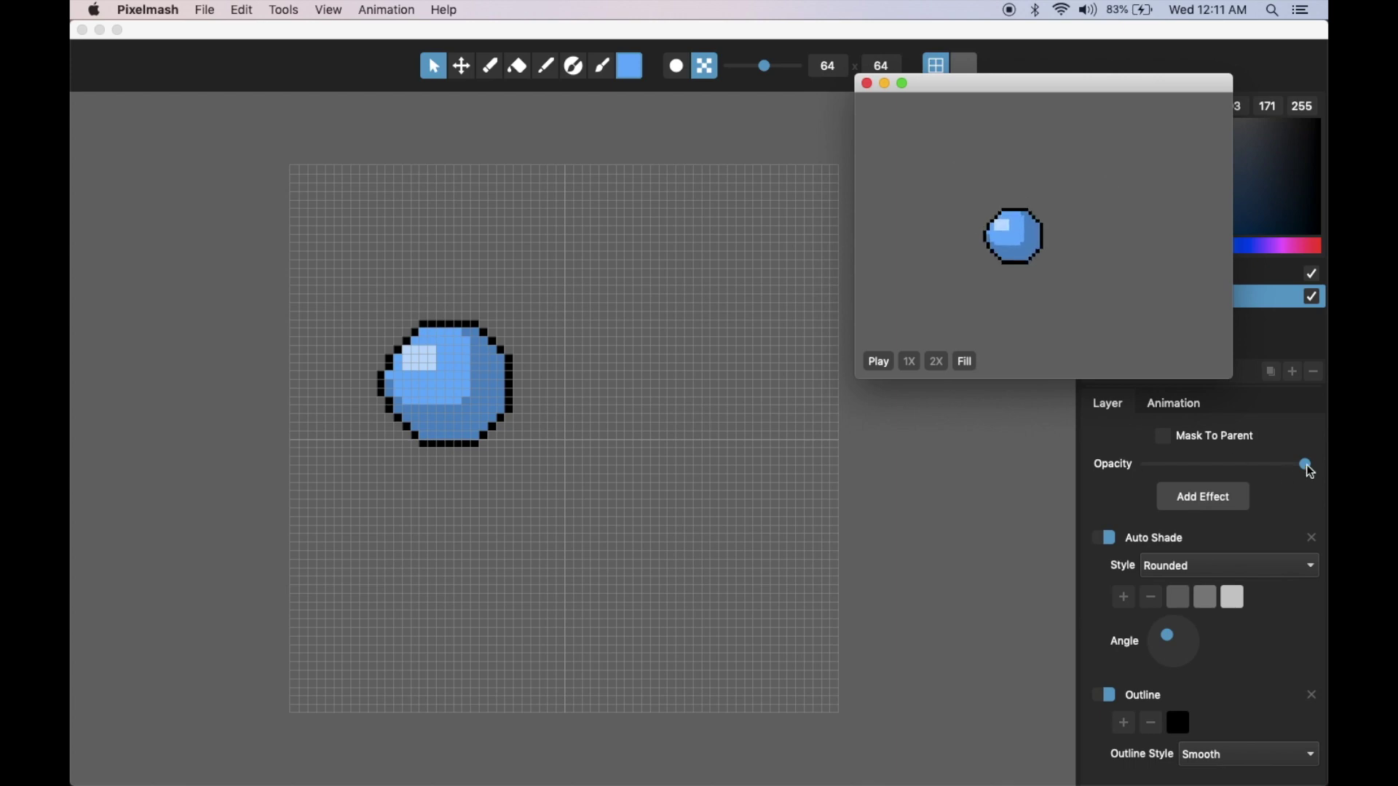
{"action": "left_click", "coordinate": [1174, 403]}
- Scale the ball up on frame 1 and down on frame 13 with the Move tool
{"action": "left_click_drag", "start_coordinate": [1231, 377], "coordinate": [1075, 260]}
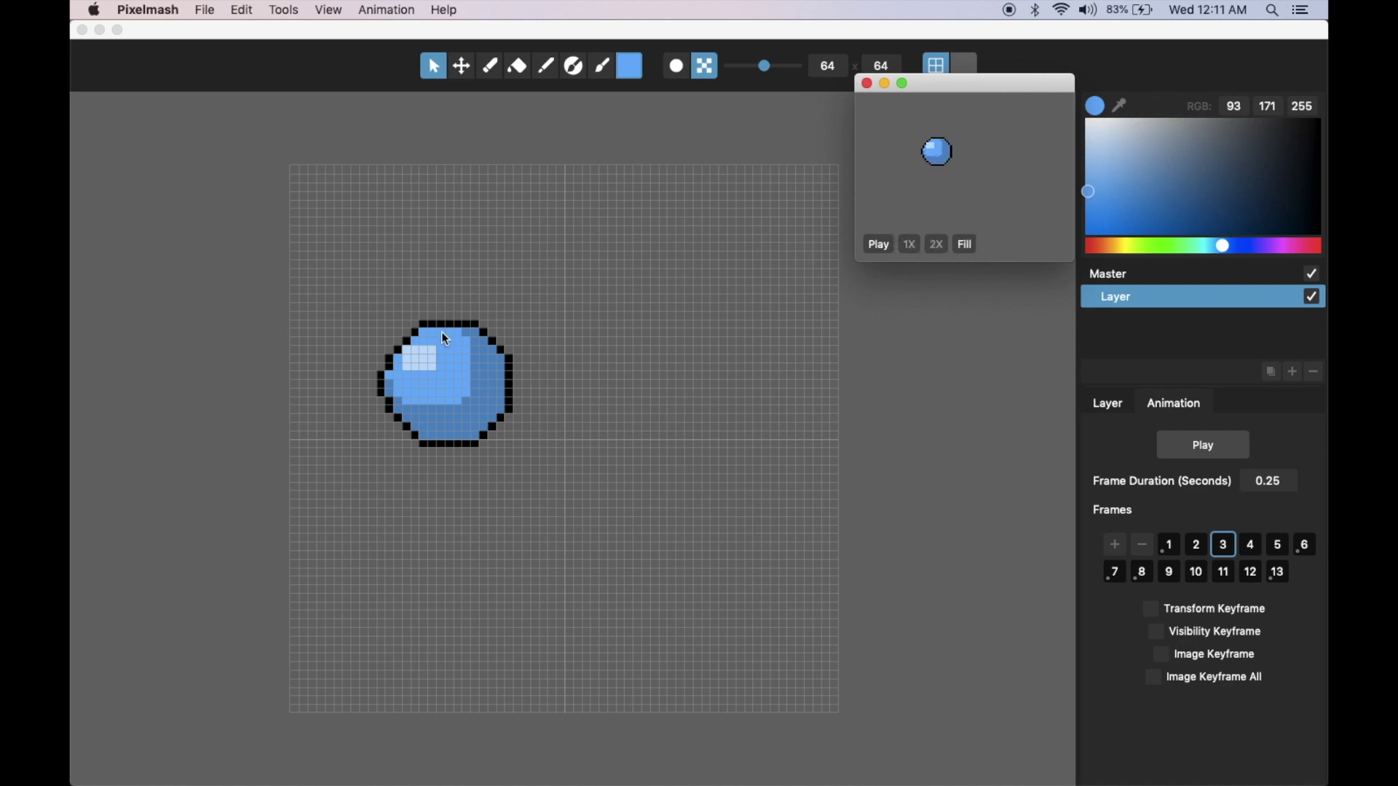
{"action": "left_click", "coordinate": [1167, 546]}
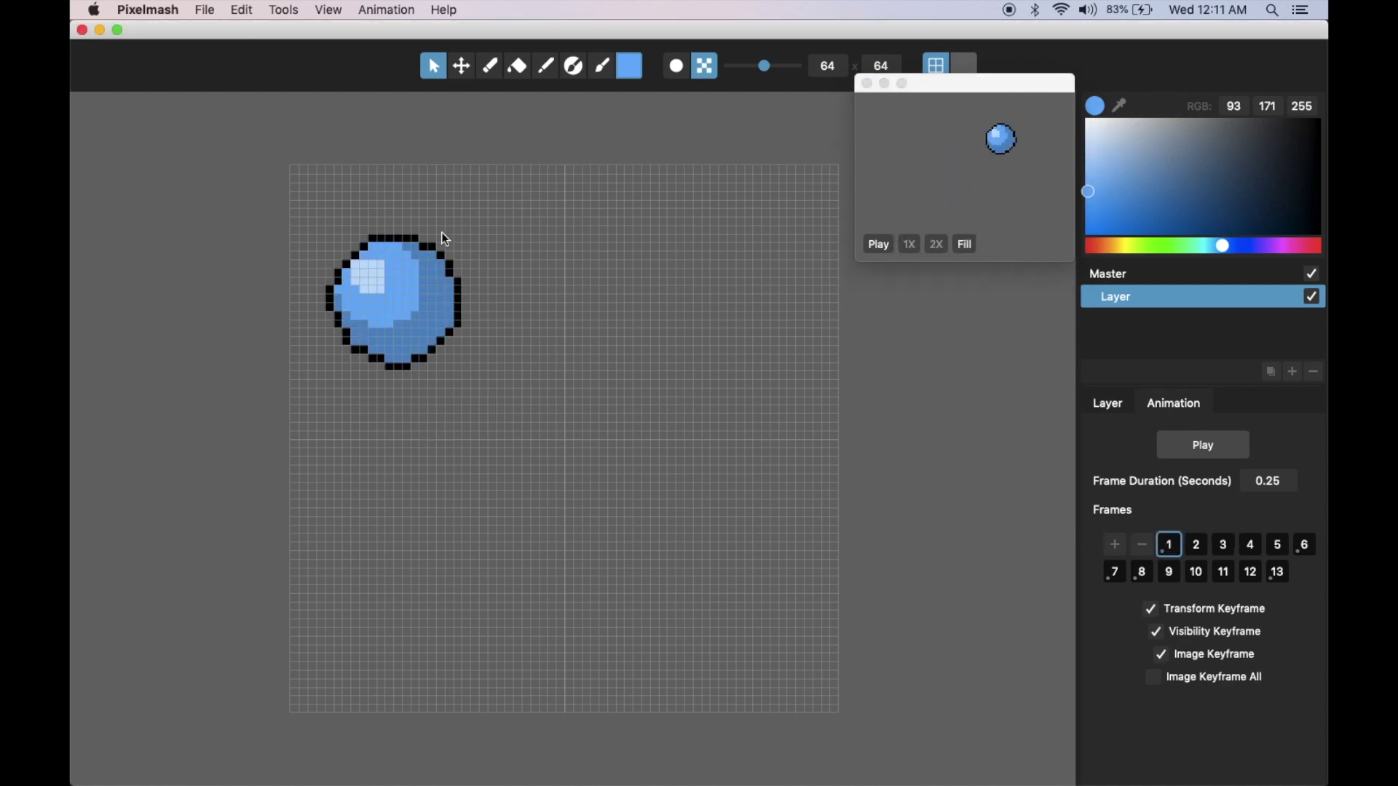
{"action": "left_click", "coordinate": [461, 67]}
{"action": "mouse_move", "coordinate": [462, 357]}
{"action": "left_mouse_down"}
{"action": "mouse_move", "coordinate": [546, 406]}
{"action": "mouse_move", "coordinate": [452, 328]}
{"action": "mouse_move", "coordinate": [453, 312]}
{"action": "left_mouse_up"}
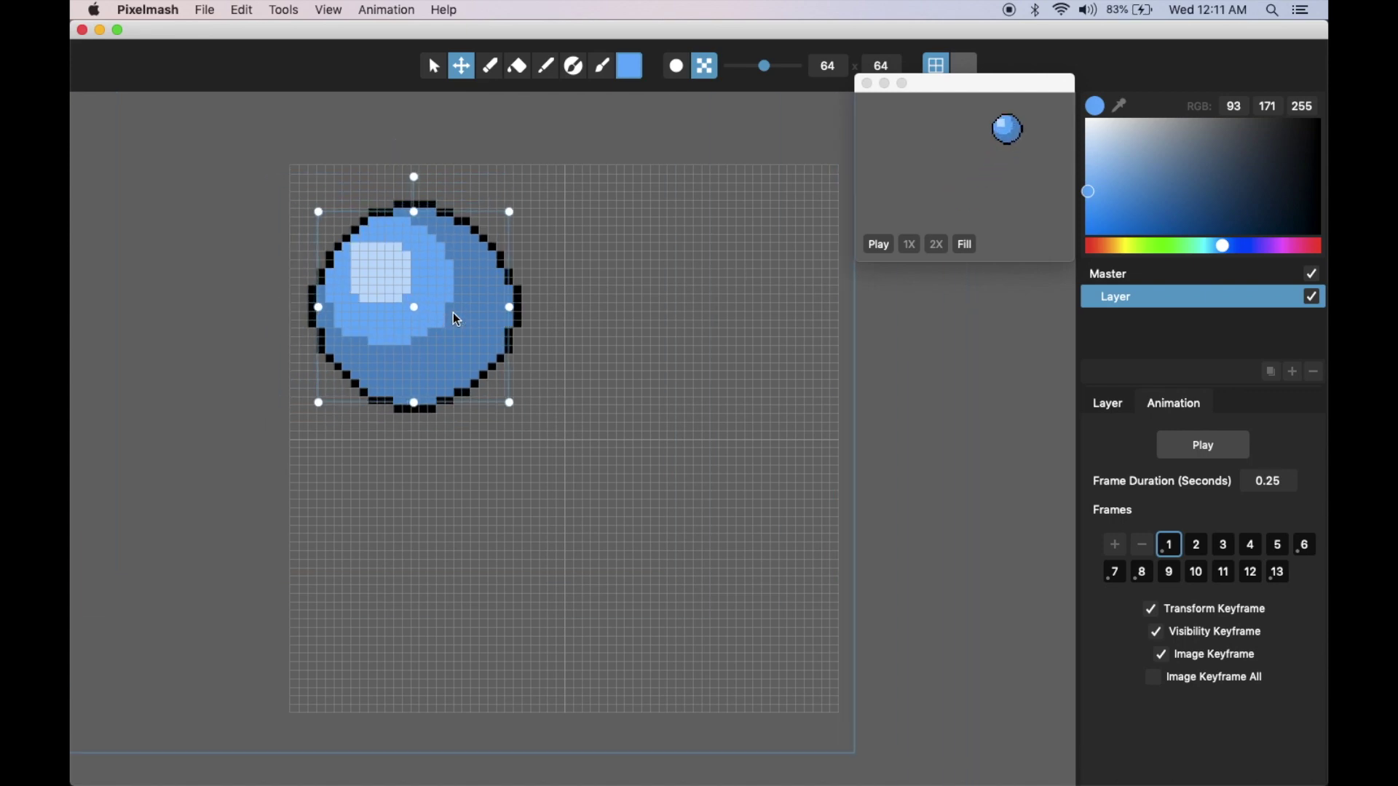
{"action": "key", "text": "space"}
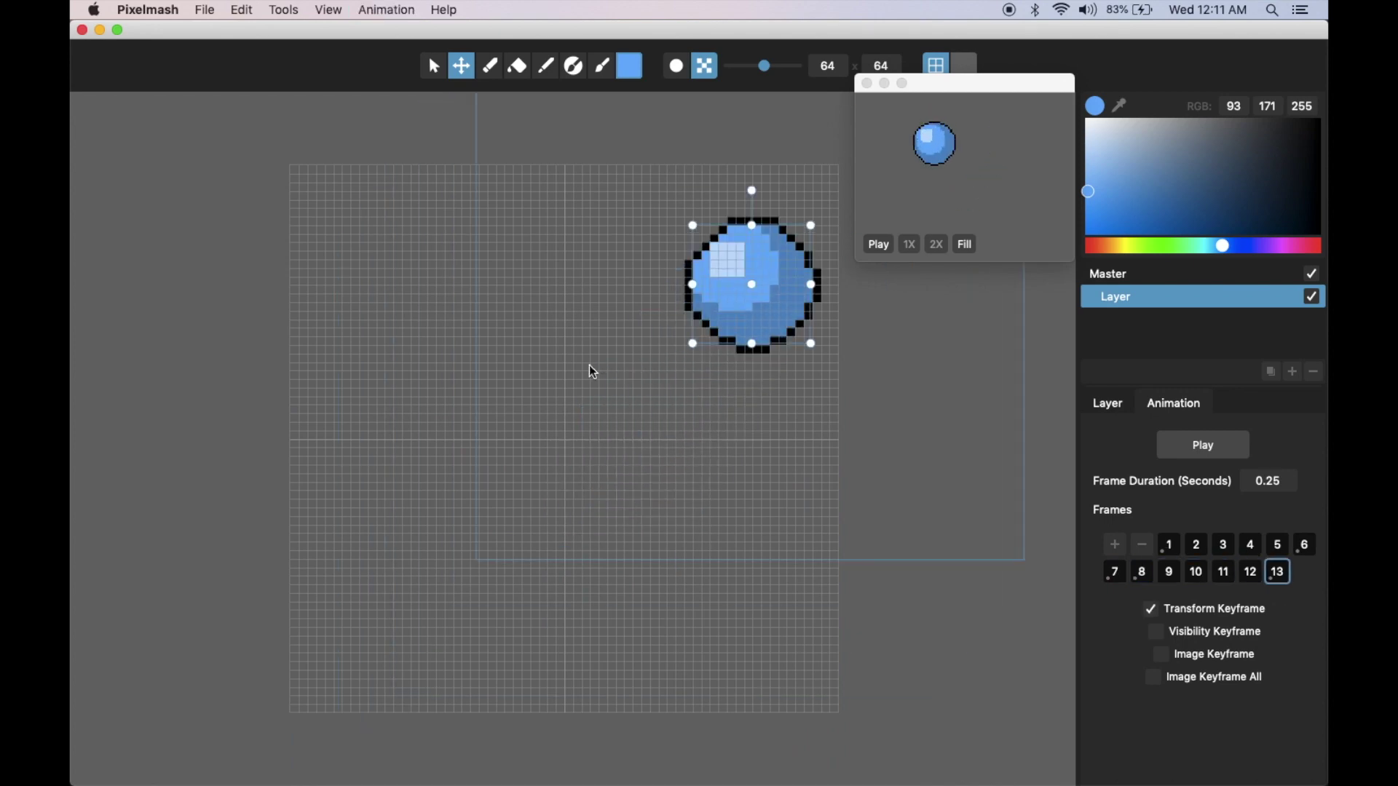
{"action": "left_click_drag", "start_coordinate": [814, 343], "coordinate": [785, 323]}
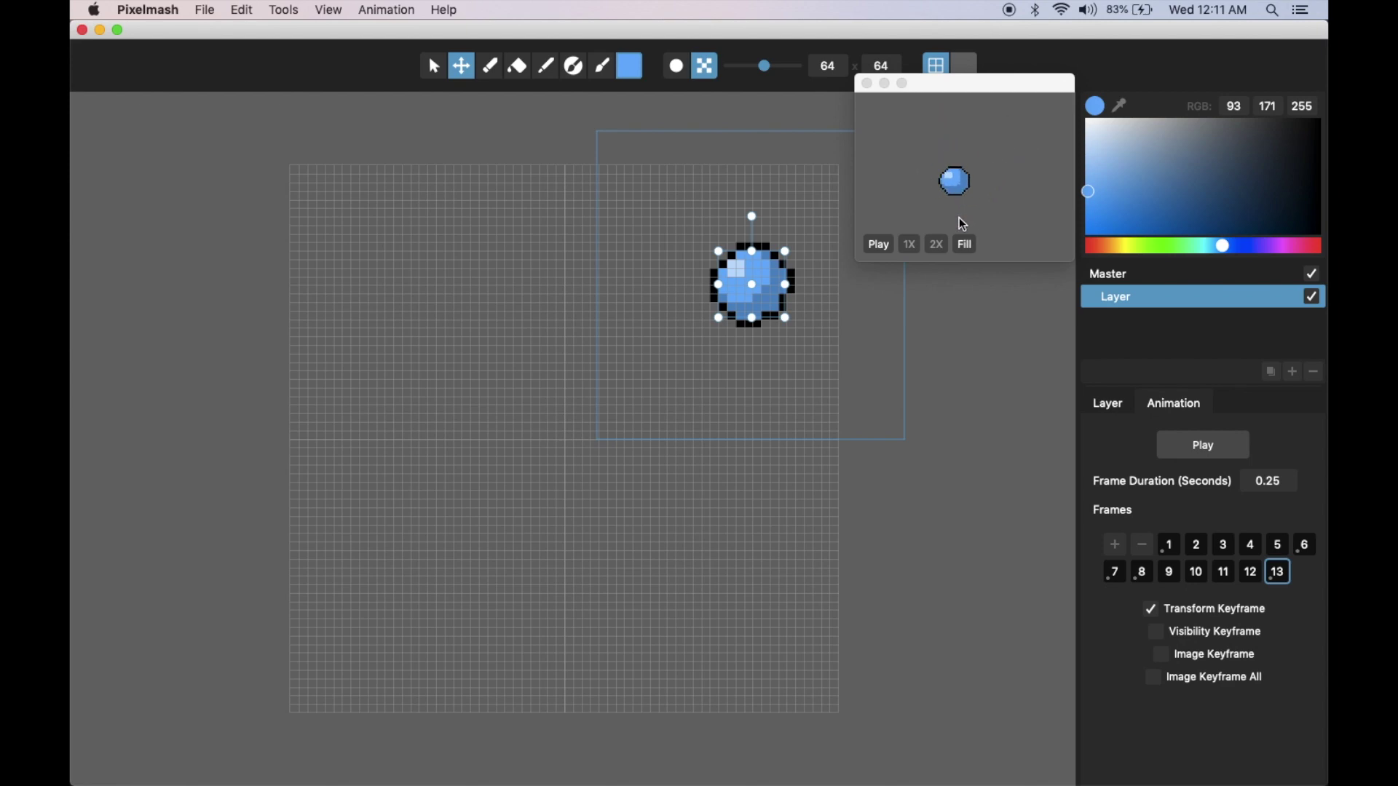
- Enlarge the preview window and switch its display from 1X to 2X scale
{"action": "left_click_drag", "start_coordinate": [1078, 262], "coordinate": [1158, 329]}
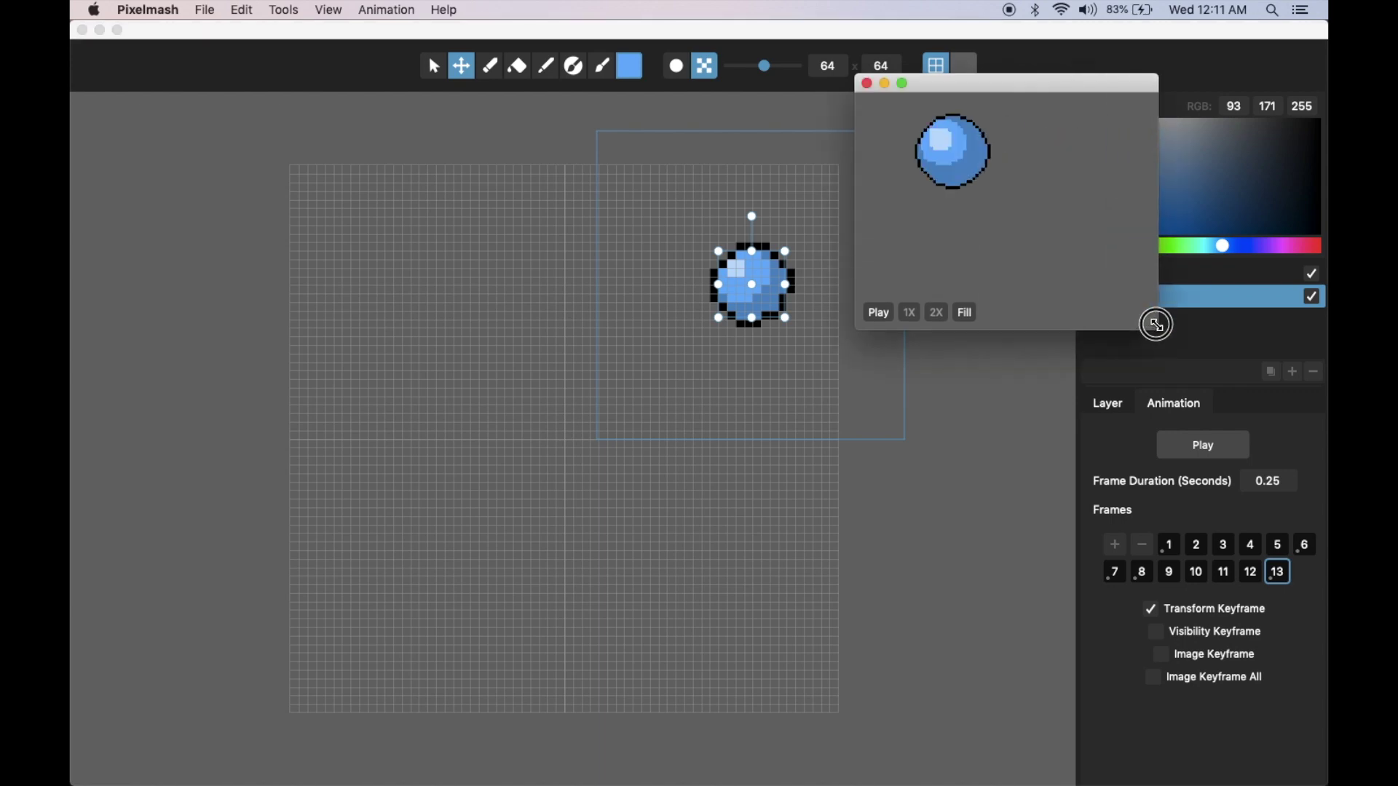
{"action": "left_click", "coordinate": [911, 313]}
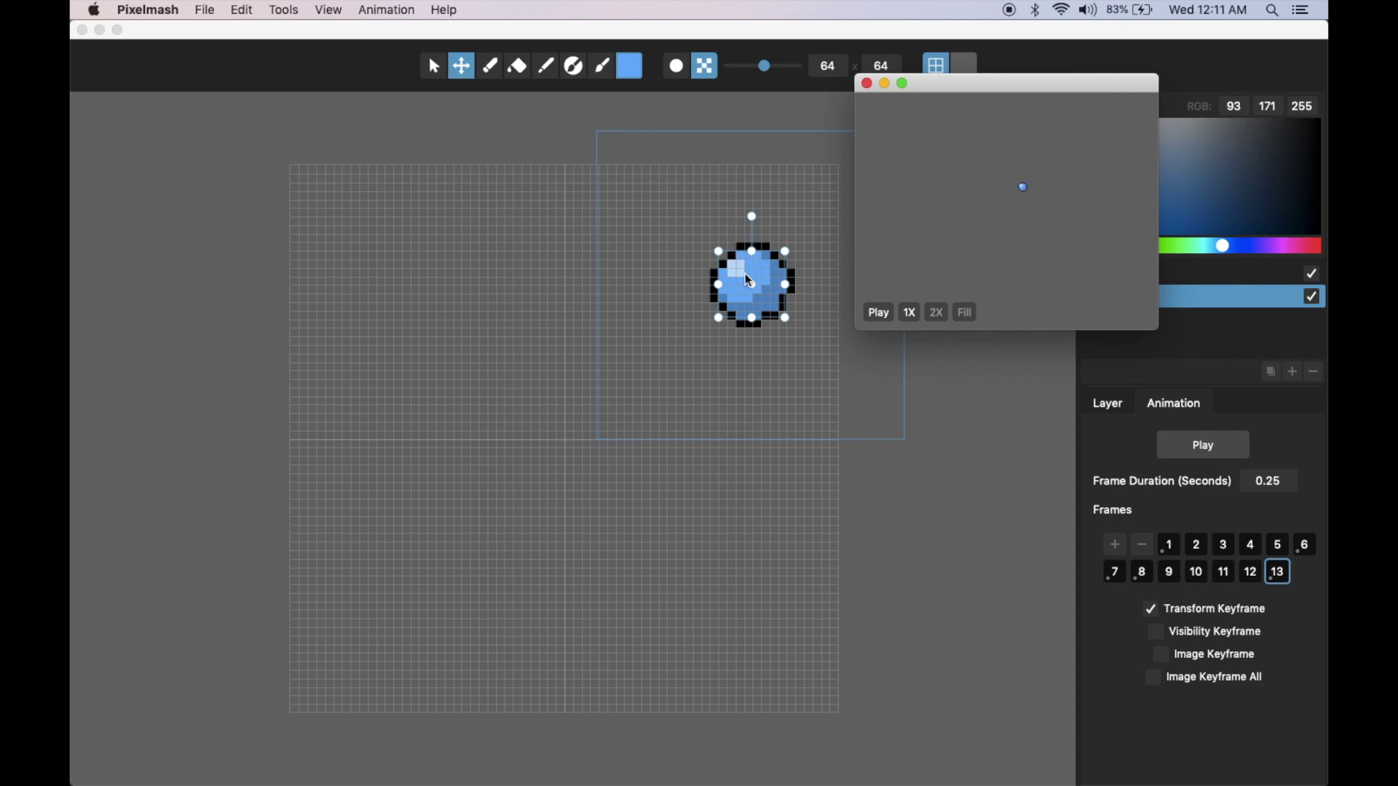
{"action": "left_click", "coordinate": [942, 313]}
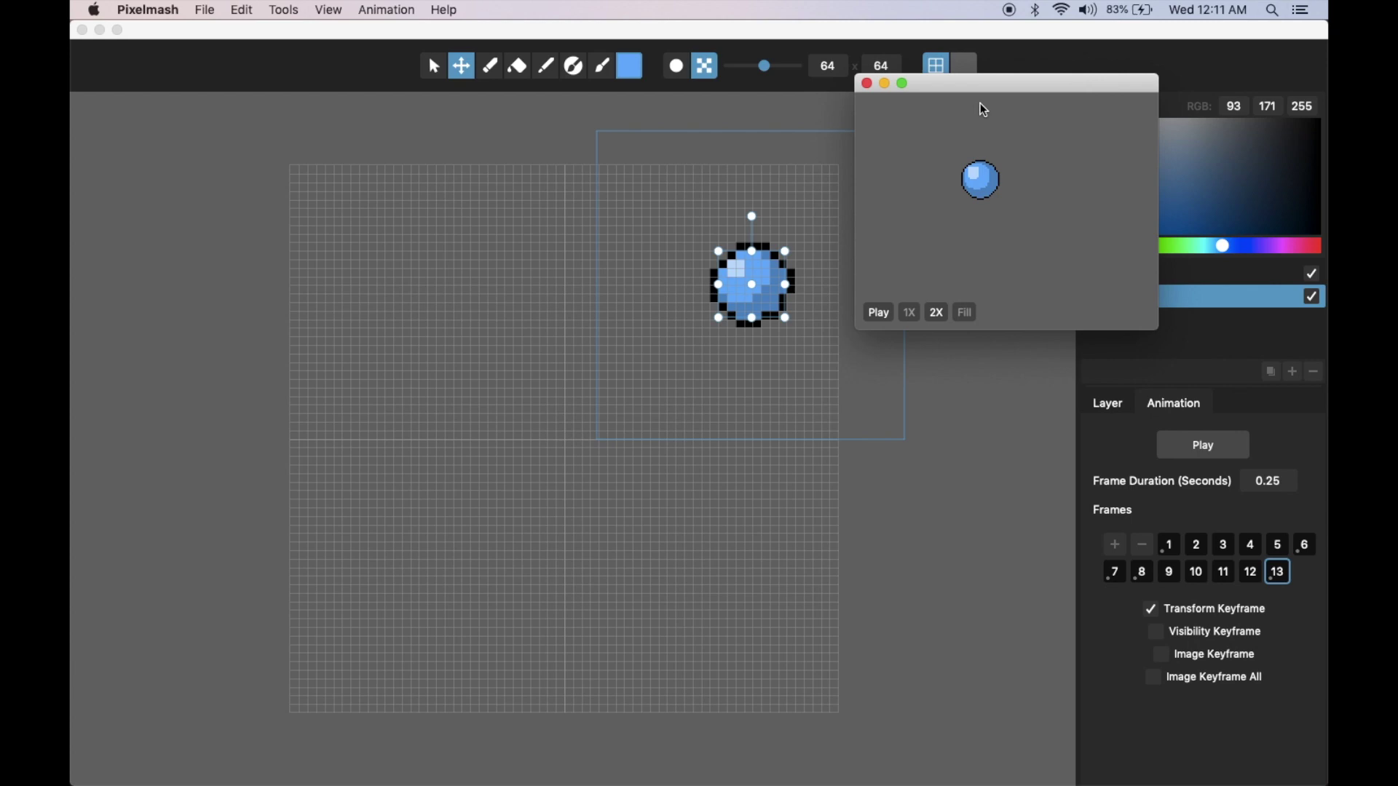
- Raise the ball sprite to 101 × 101 pixels, hiding the pixel grid and repositioning the preview
{"action": "left_click_drag", "start_coordinate": [986, 91], "coordinate": [1028, 248]}
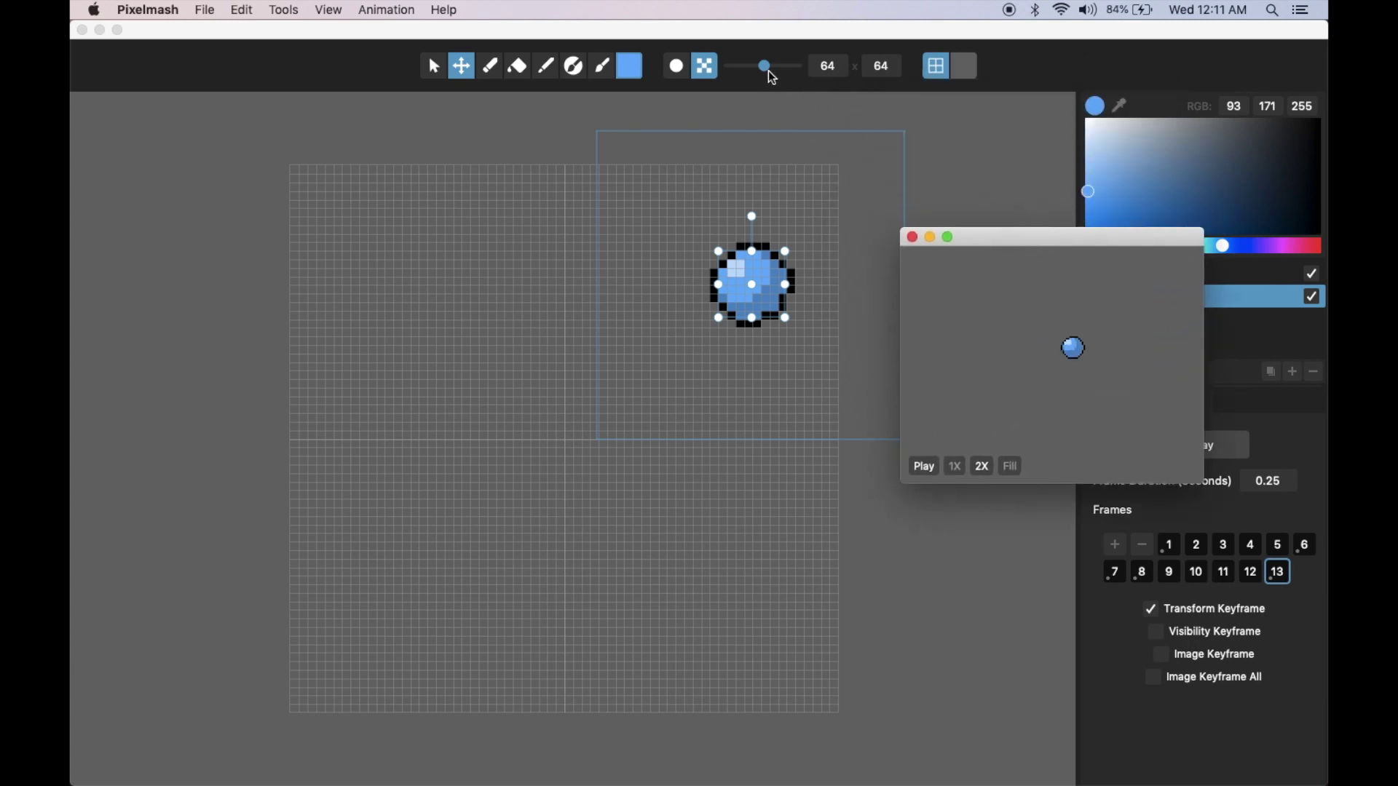
{"action": "left_click_drag", "start_coordinate": [768, 67], "coordinate": [778, 67]}
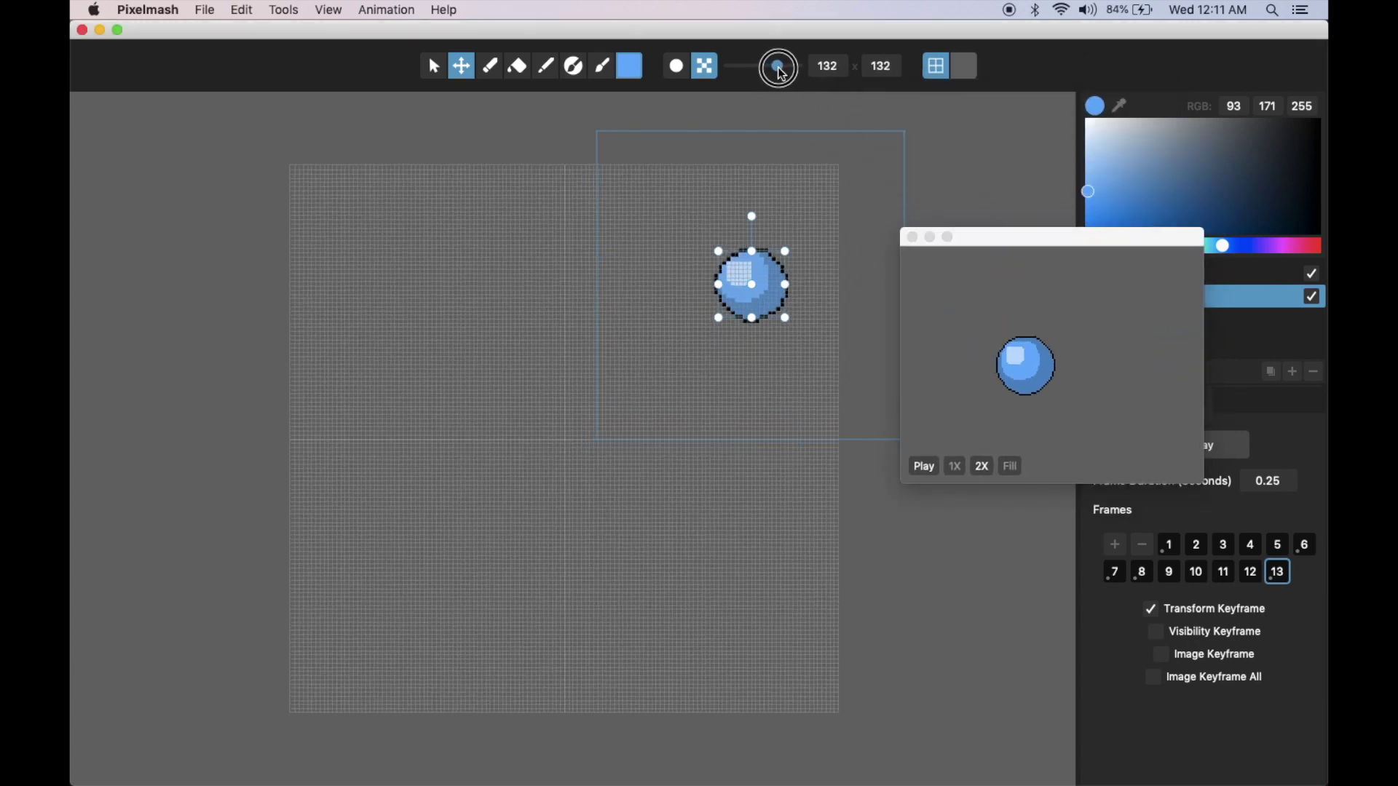
{"action": "key", "text": "super+apostrophe"}
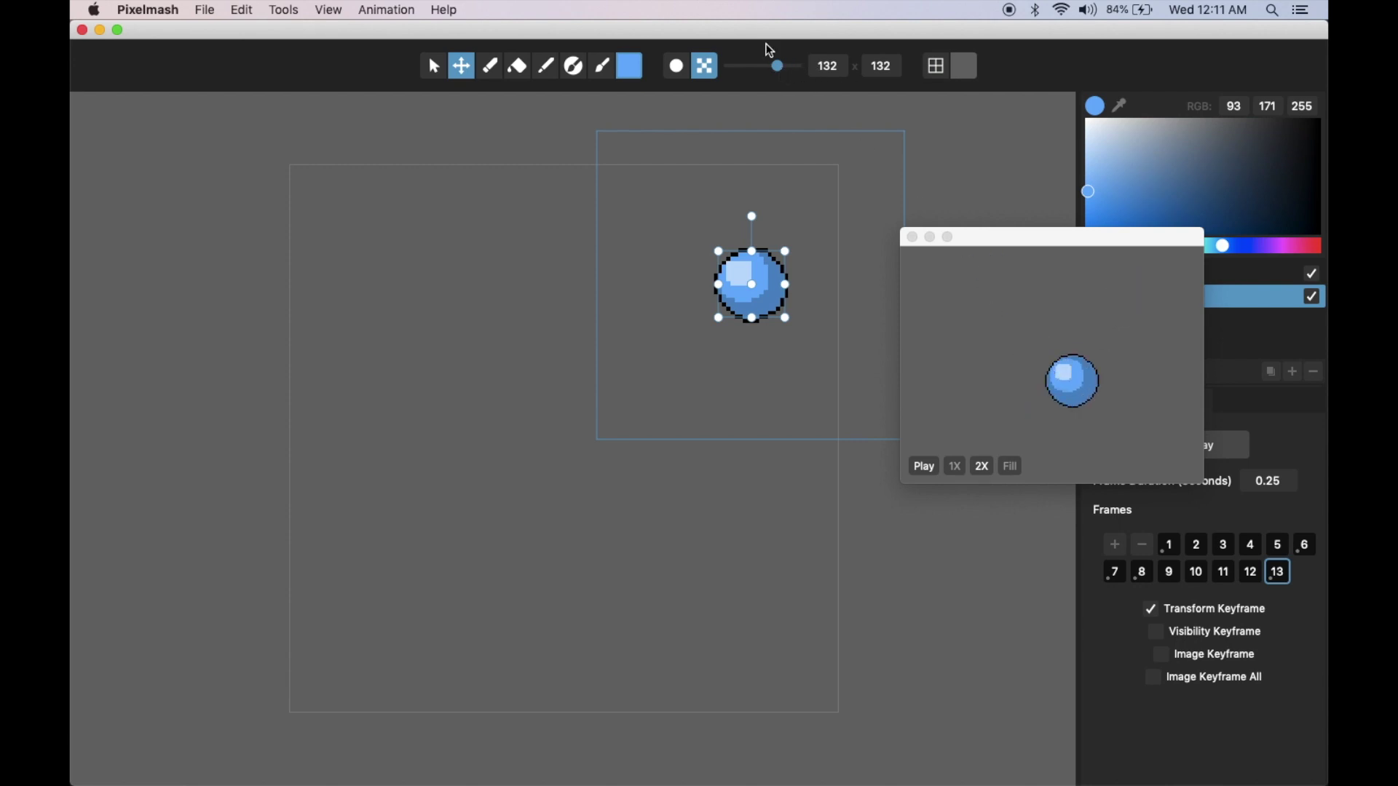
{"action": "left_click_drag", "start_coordinate": [781, 68], "coordinate": [762, 69]}
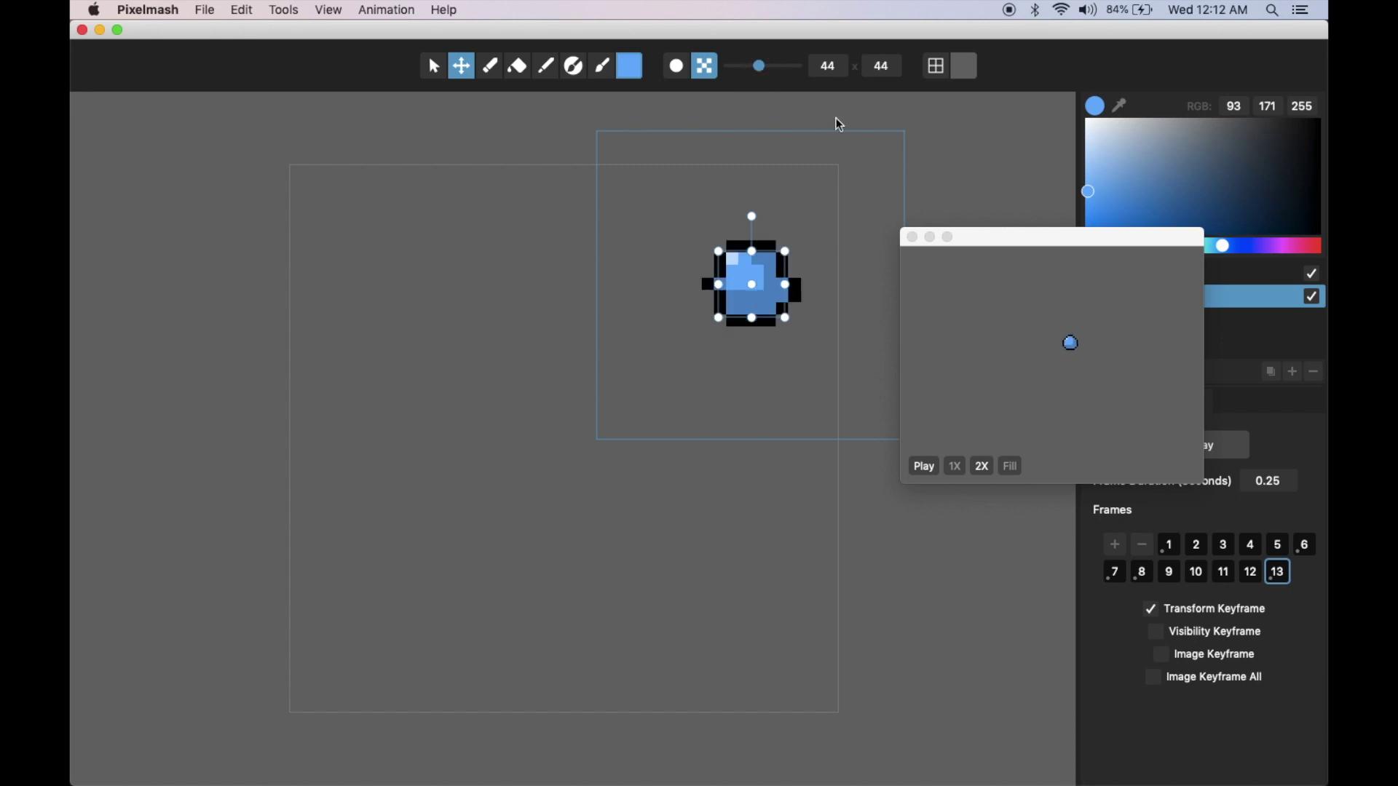
{"action": "left_click", "coordinate": [956, 466]}
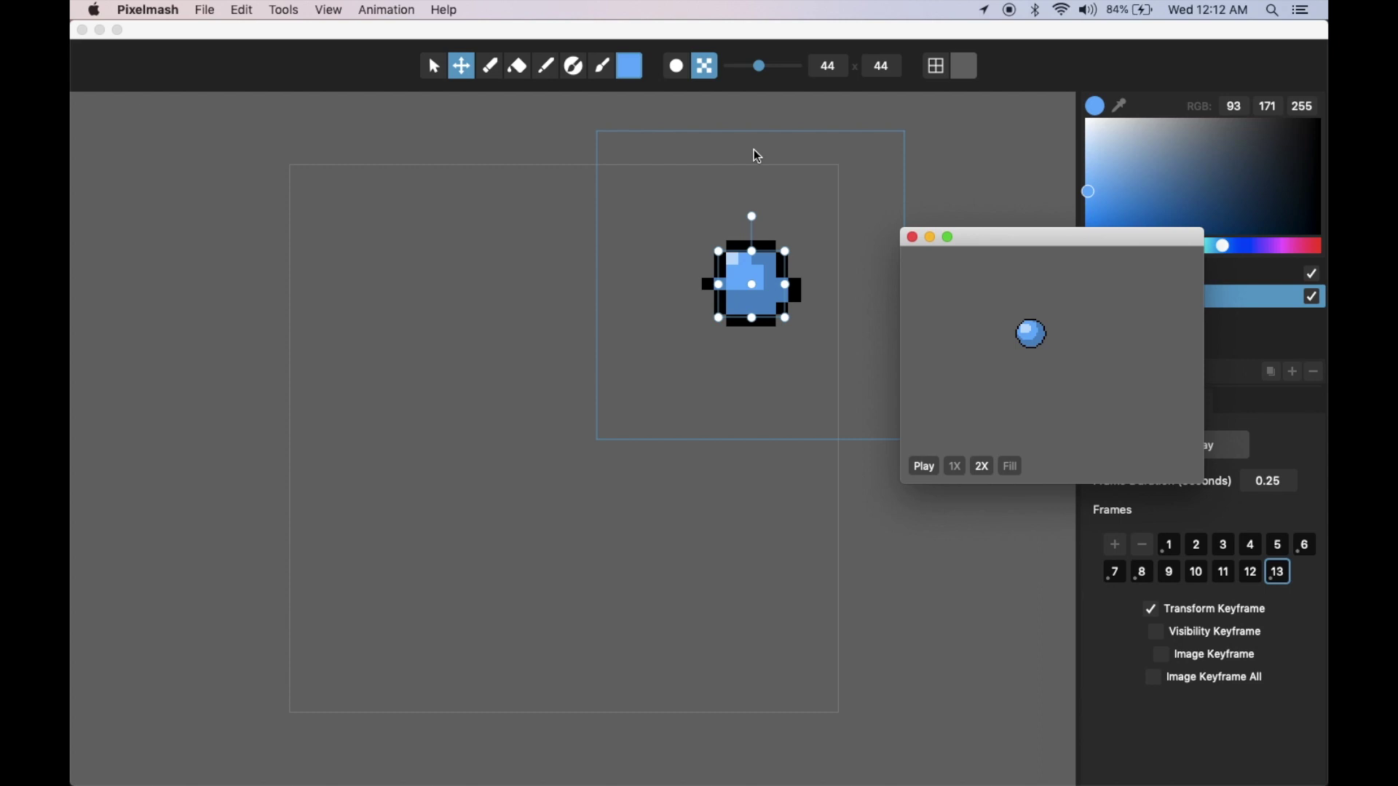
{"action": "left_click_drag", "start_coordinate": [761, 66], "coordinate": [778, 74]}
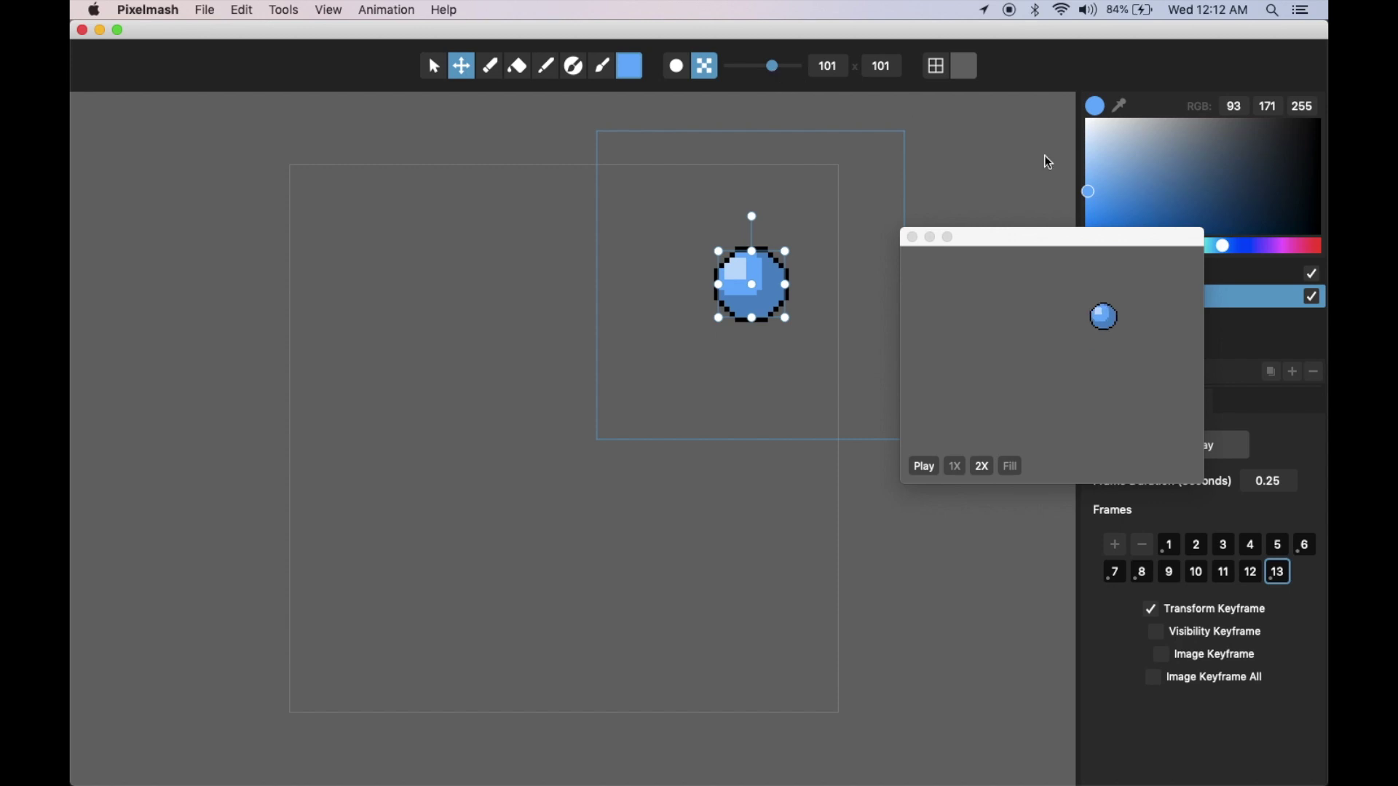
{"action": "left_click_drag", "start_coordinate": [1088, 244], "coordinate": [924, 434]}
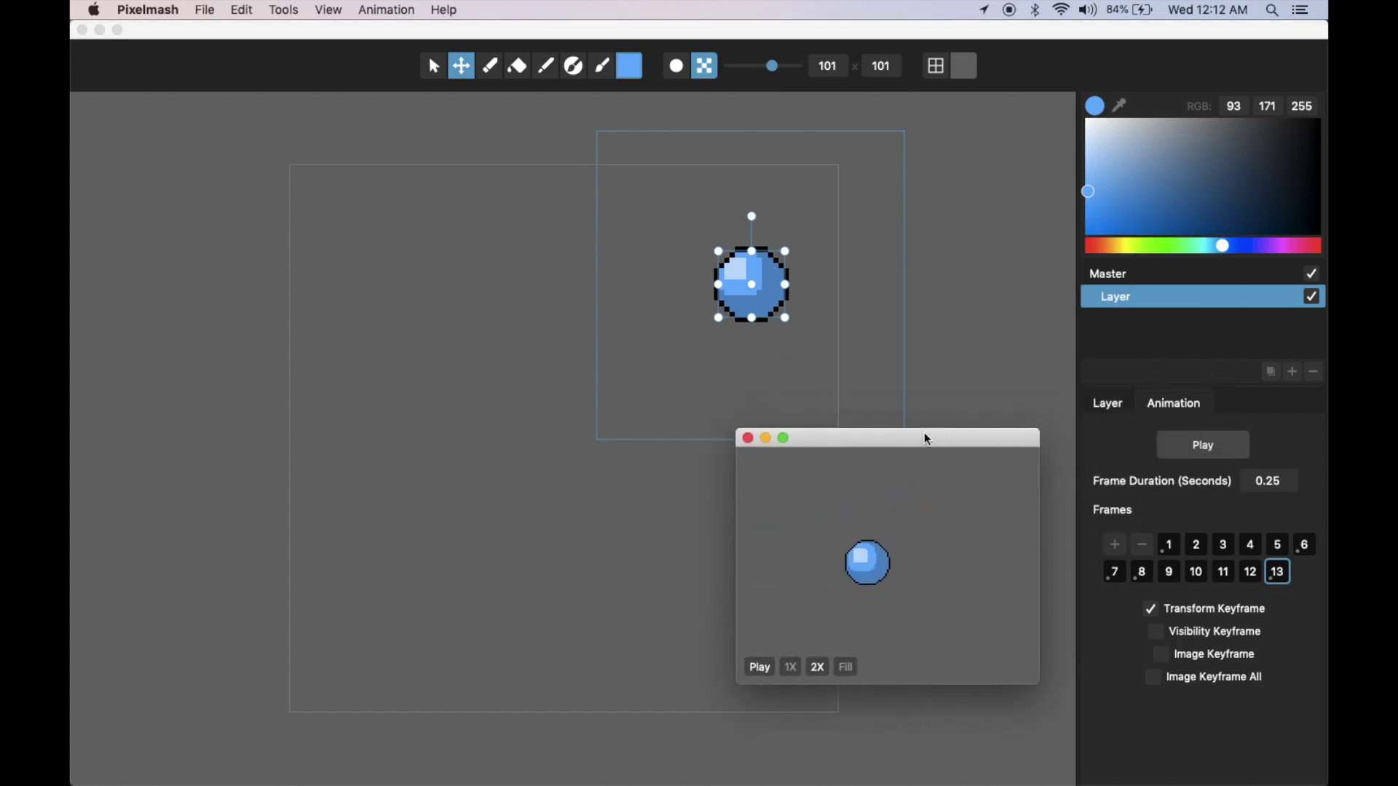
- Close the animation preview and delete every frame except frame 1
{"action": "left_click", "coordinate": [749, 439]}
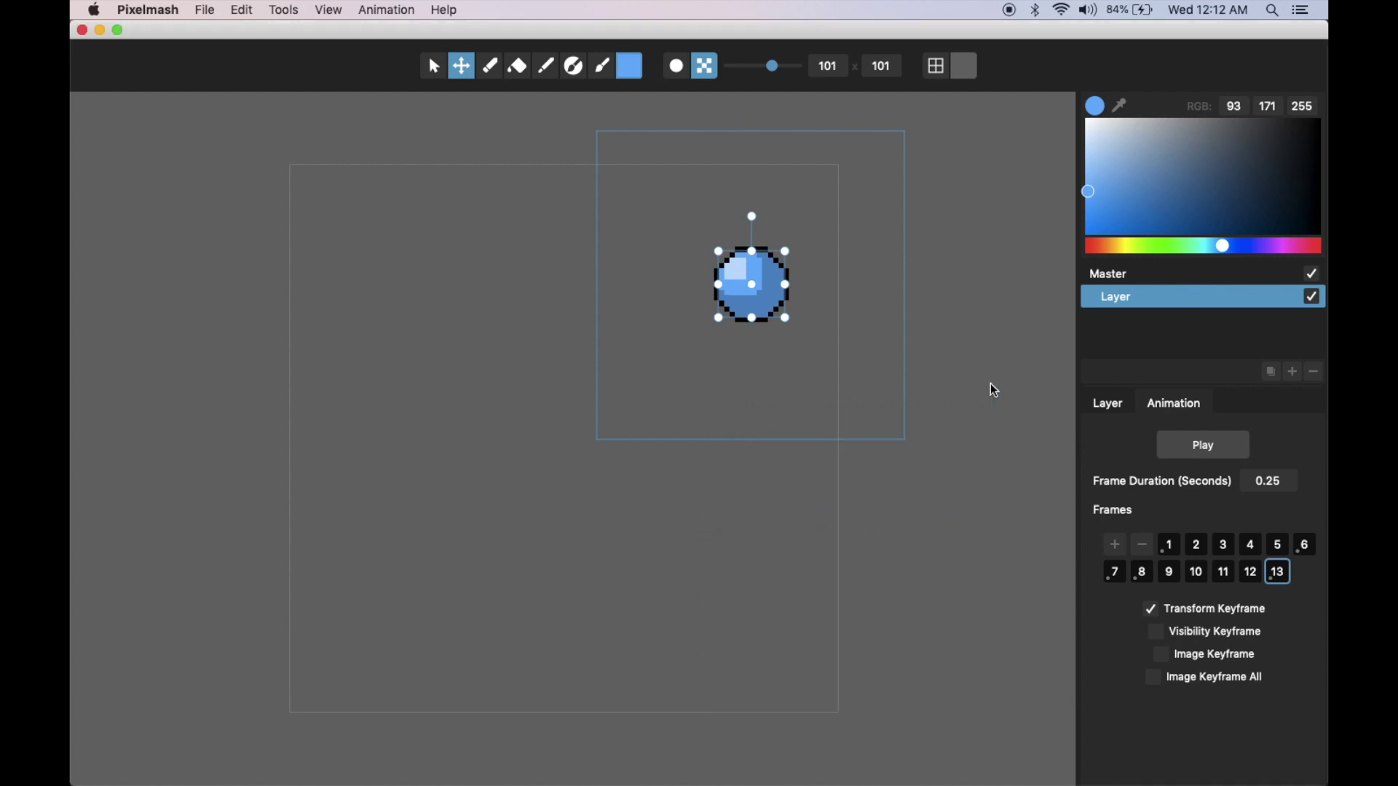
{"action": "left_click", "coordinate": [1143, 545]}
{"action": "left_click", "coordinate": [1143, 545]}
{"action": "left_click", "coordinate": [1143, 545]}
{"action": "double_click", "coordinate": [1145, 546]}
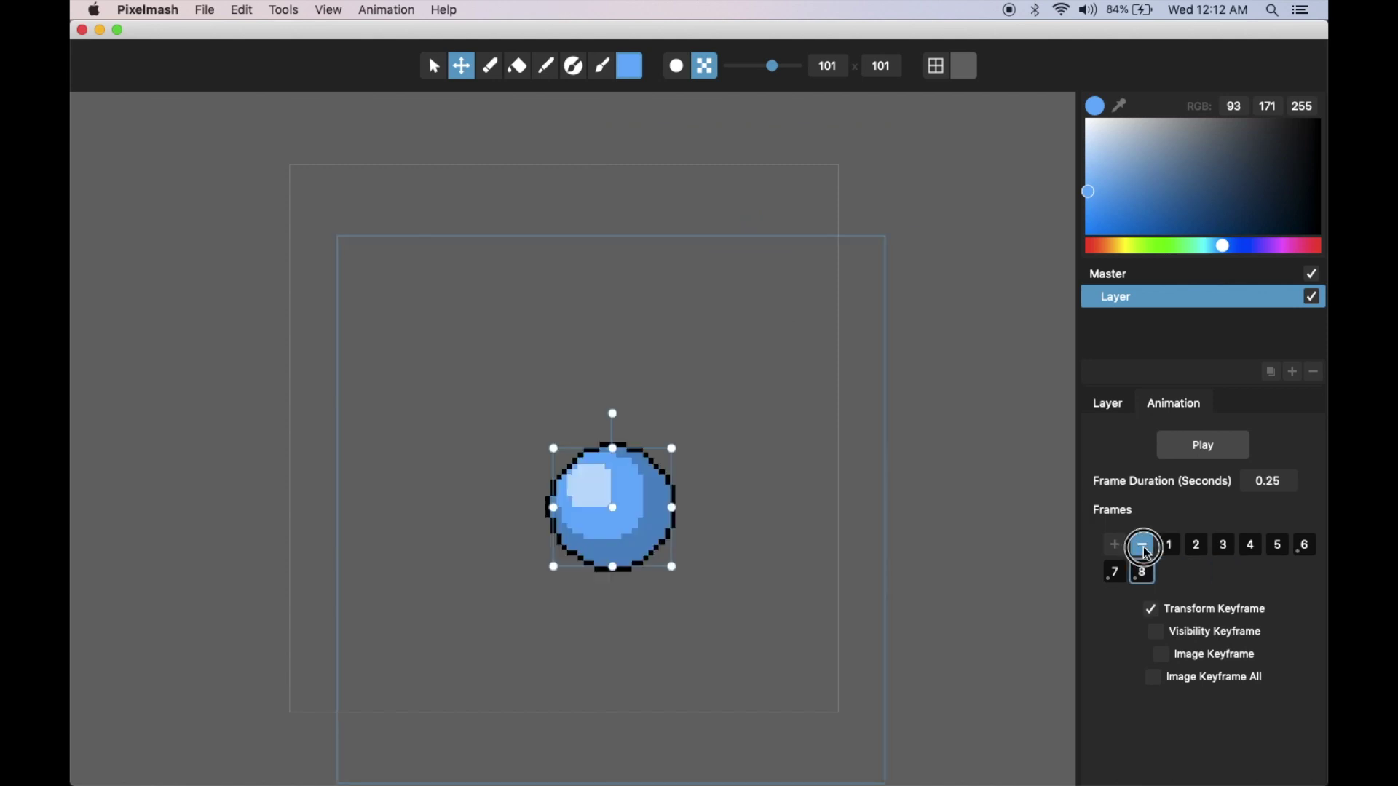
{"action": "double_click", "coordinate": [1144, 546]}
{"action": "triple_click", "coordinate": [1145, 546]}
{"action": "double_click", "coordinate": [1145, 546]}
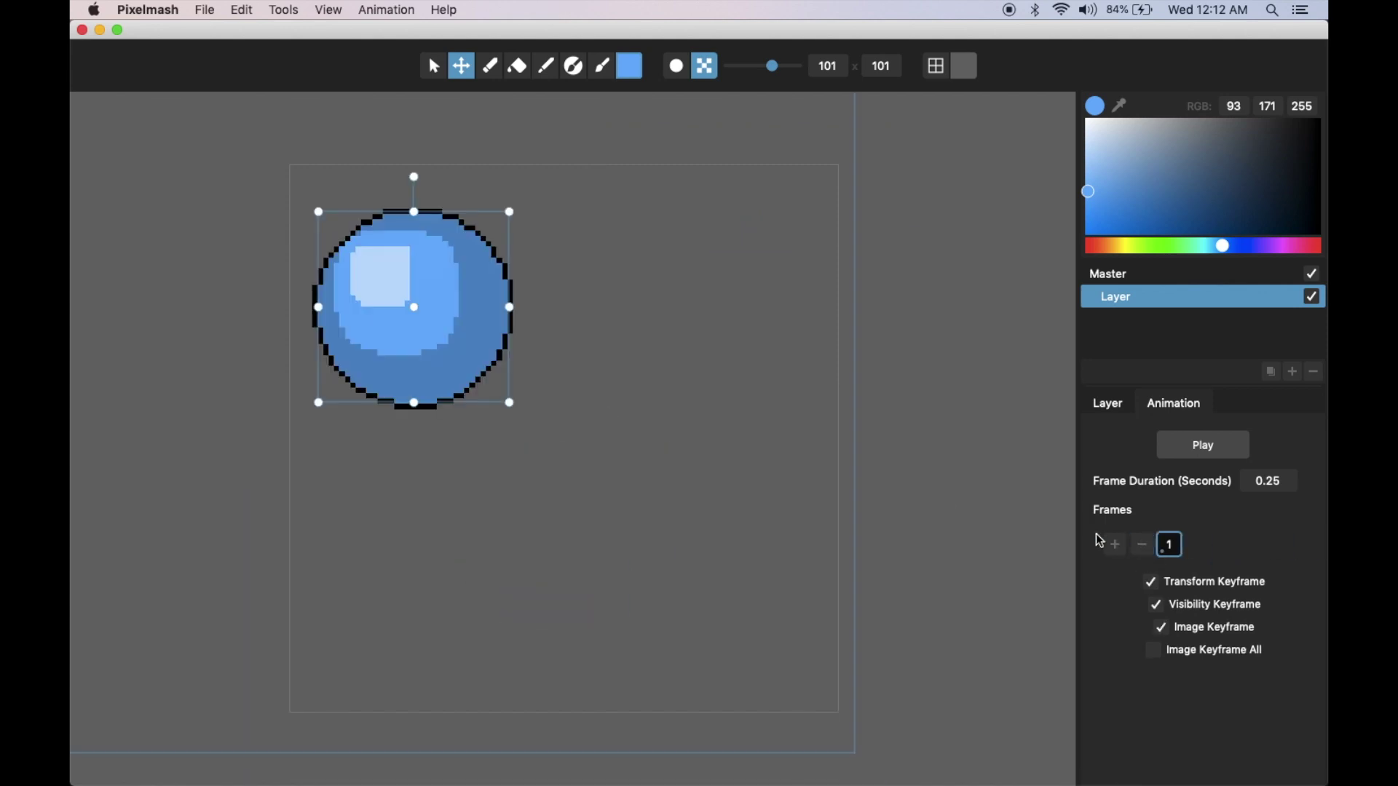
- Drag the ball toward the centre of the canvas
{"action": "left_click_drag", "start_coordinate": [463, 252], "coordinate": [583, 329]}
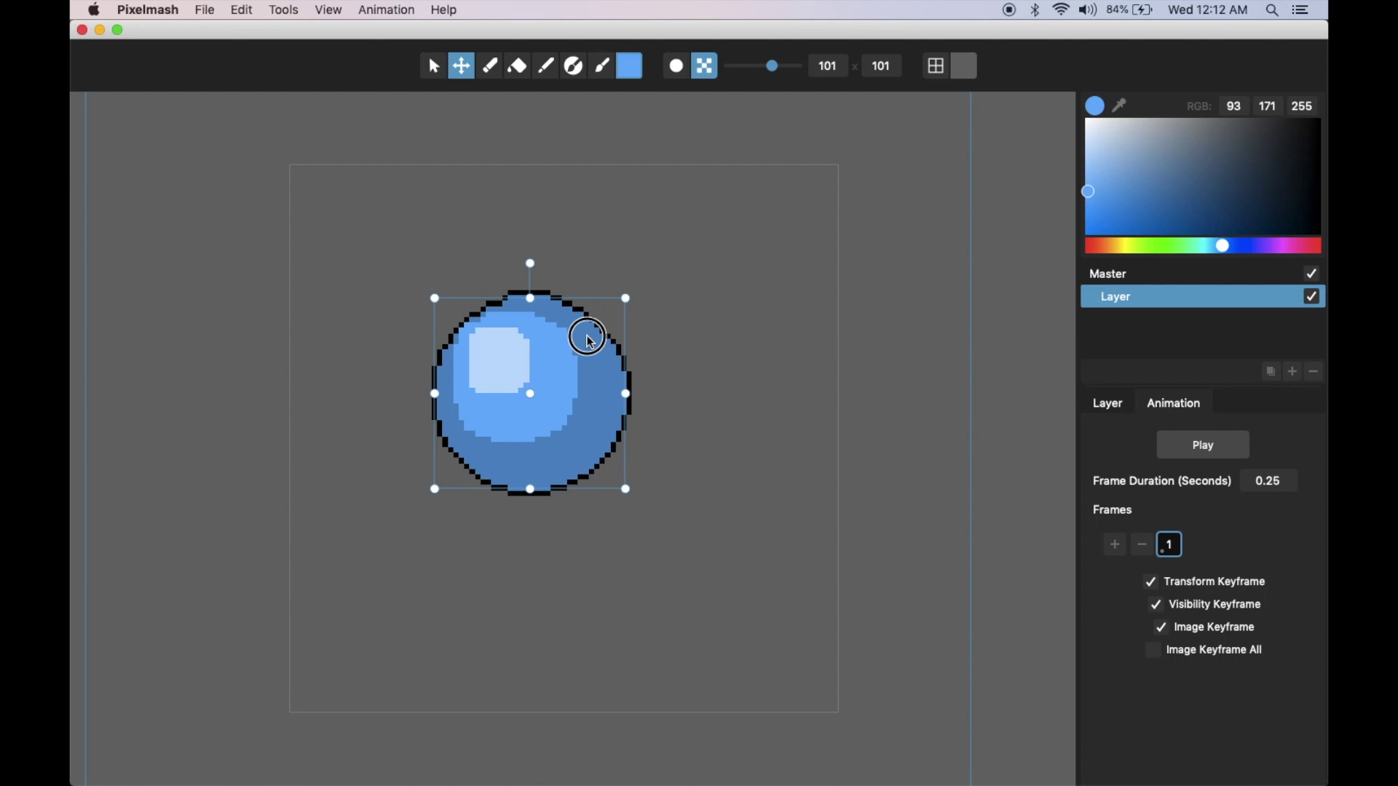
{"action": "scroll", "coordinate": [584, 329], "scroll_direction": "down", "scroll_amount": 3}
{"action": "scroll", "coordinate": [513, 318], "scroll_direction": "down", "scroll_amount": 3}
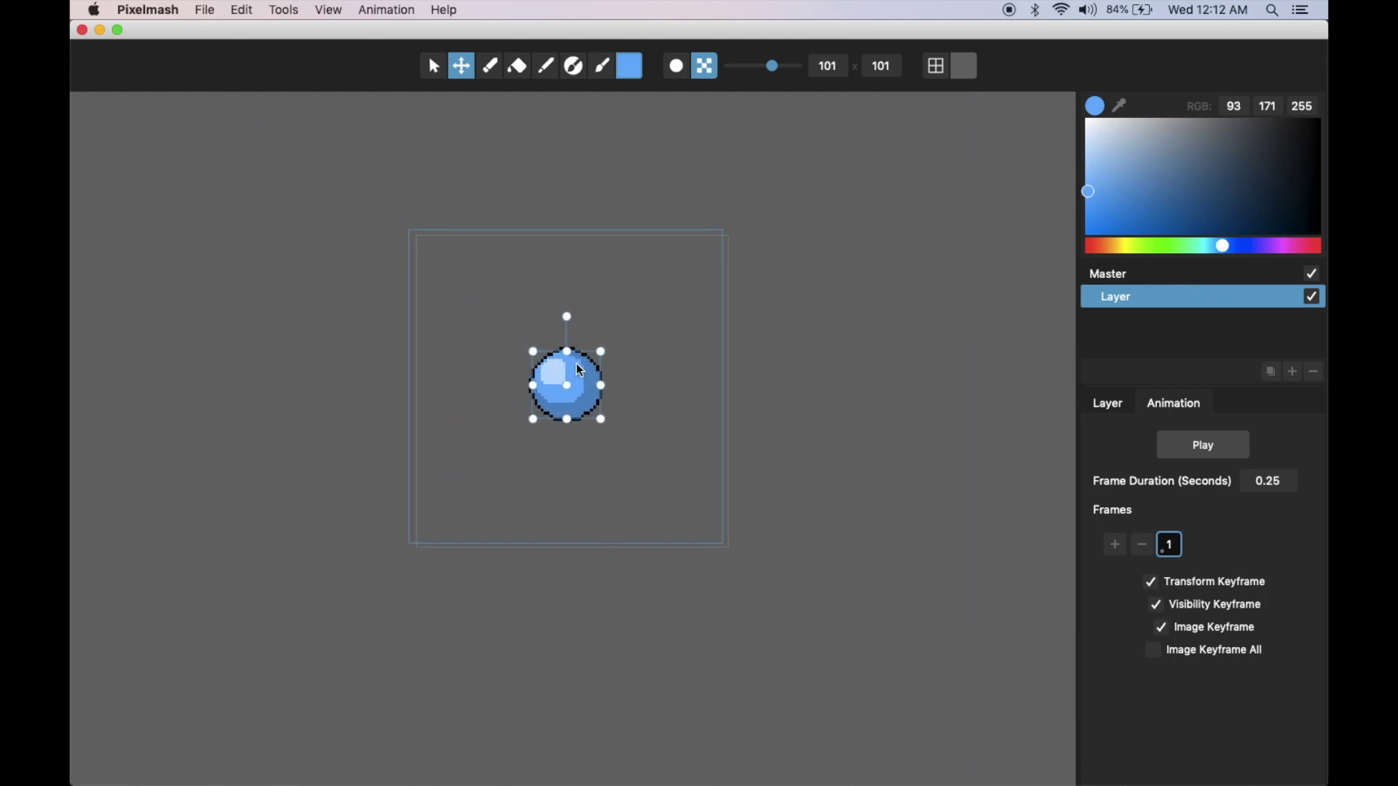
{"action": "scroll", "coordinate": [571, 348], "scroll_direction": "up", "scroll_amount": 2}
- Paint a numeral 1 on the canvas with the Brush, pixelated view back on
{"action": "key", "text": "p"}
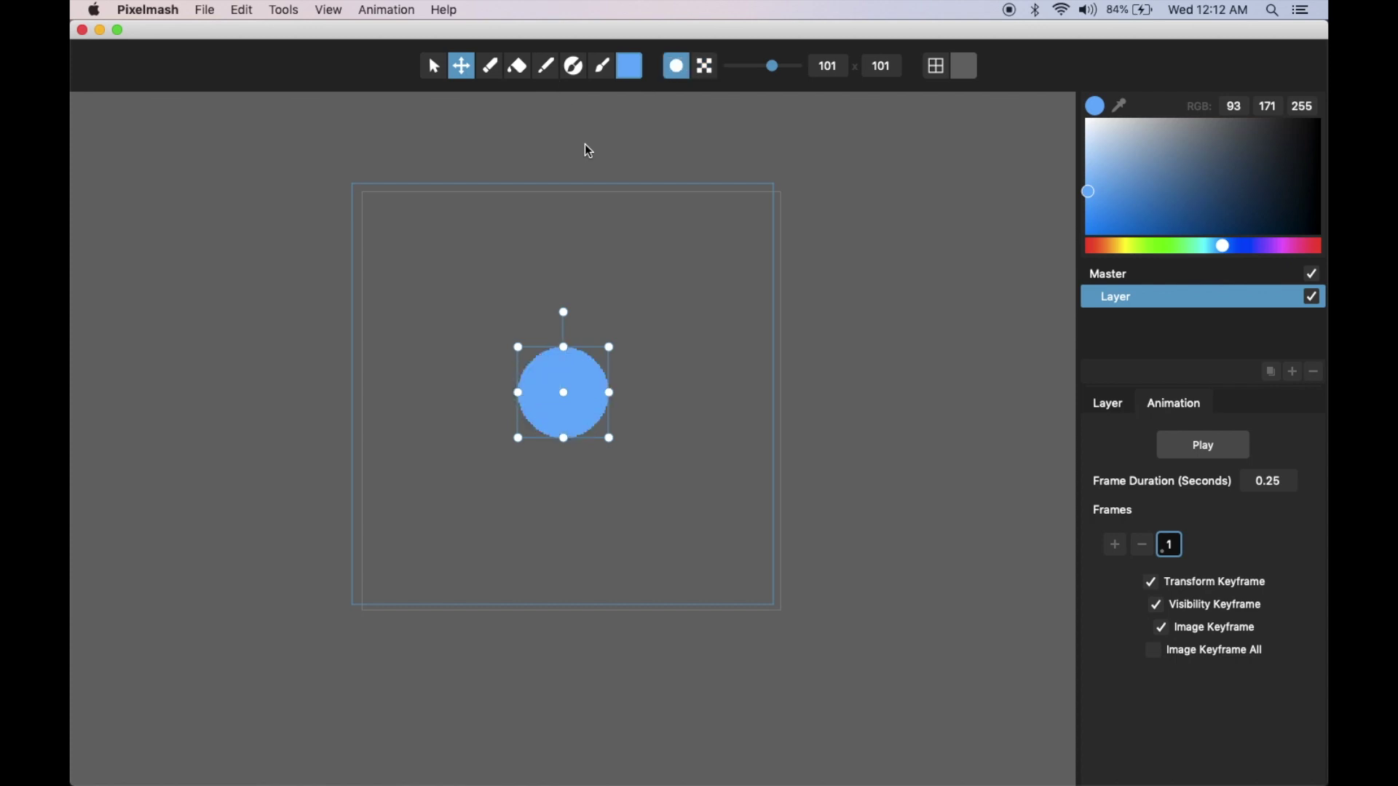
{"action": "left_click", "coordinate": [602, 66]}
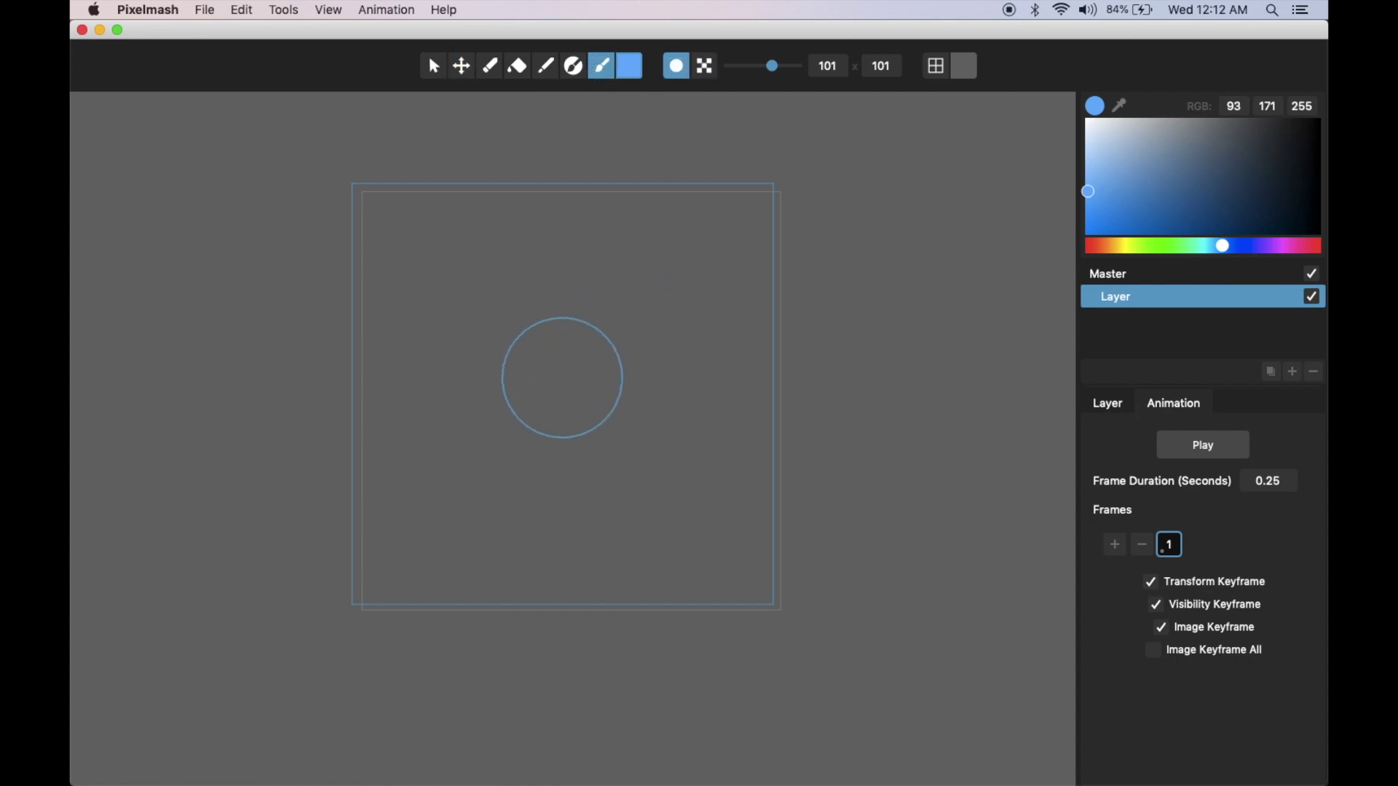
{"action": "key", "text": "p"}
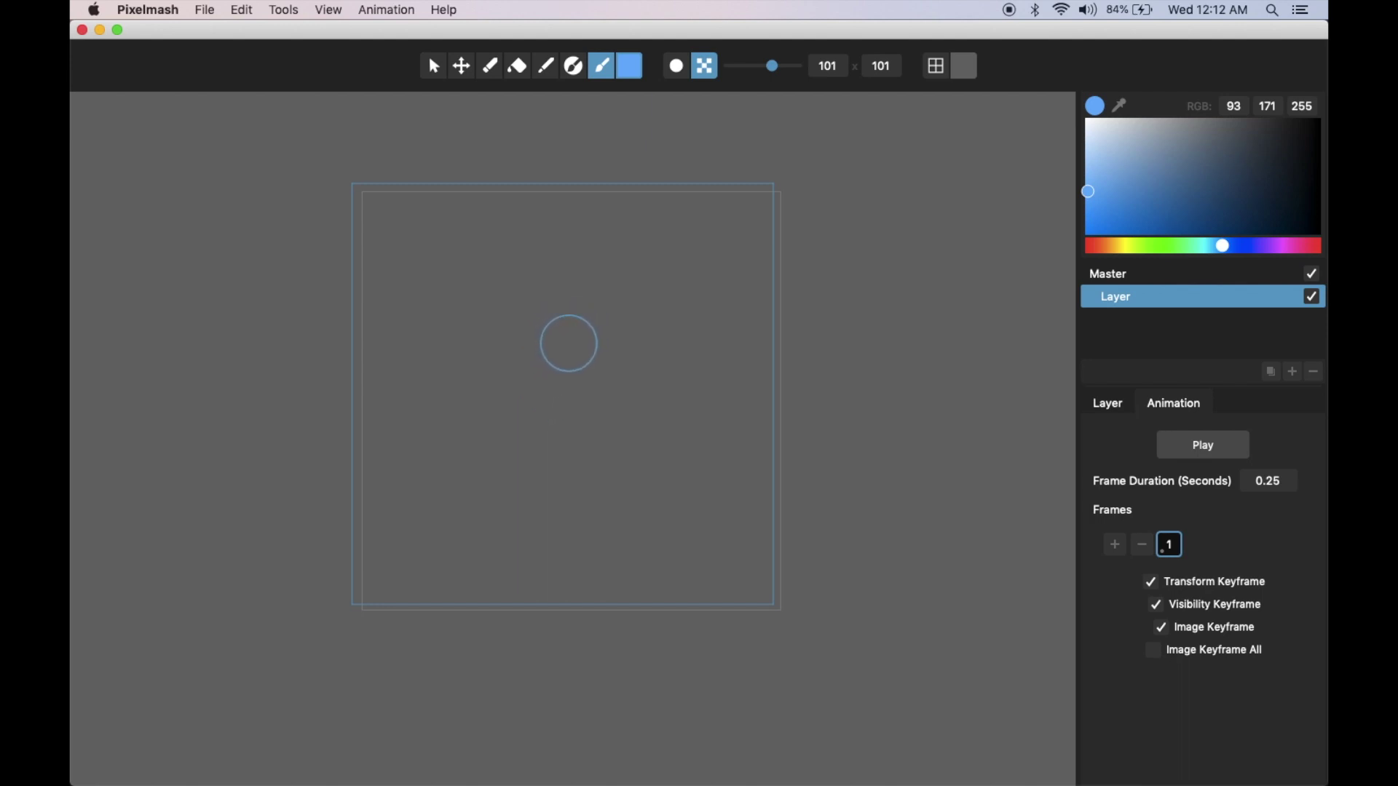
{"action": "mouse_move", "coordinate": [569, 343]}
{"action": "left_mouse_down"}
{"action": "mouse_move", "coordinate": [555, 337]}
{"action": "mouse_move", "coordinate": [587, 417]}
{"action": "mouse_move", "coordinate": [593, 499]}
{"action": "mouse_move", "coordinate": [580, 496]}
{"action": "mouse_move", "coordinate": [628, 493]}
{"action": "left_mouse_up"}
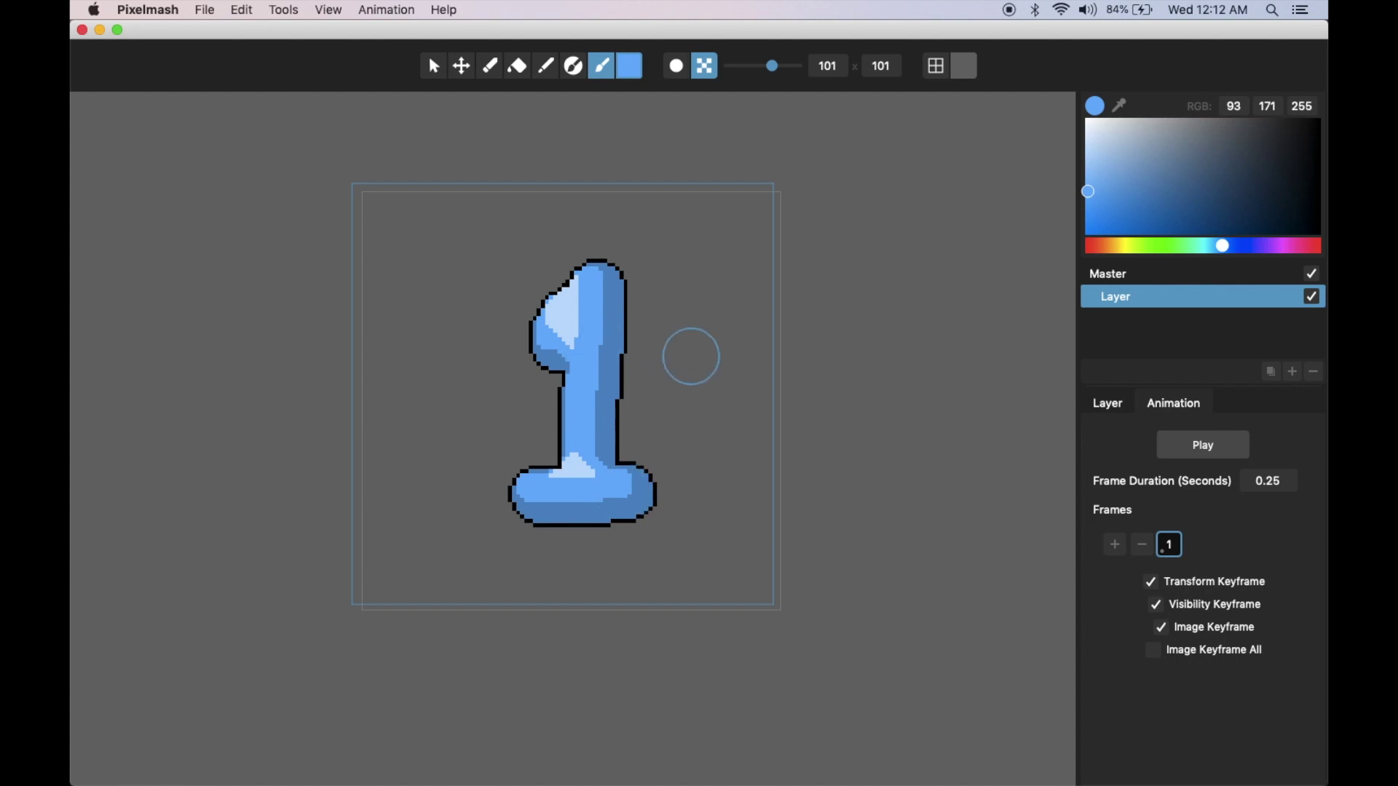
- Set the layer resolution to 64 and adjust the Auto Shade Angle
{"action": "left_click", "coordinate": [1120, 415]}
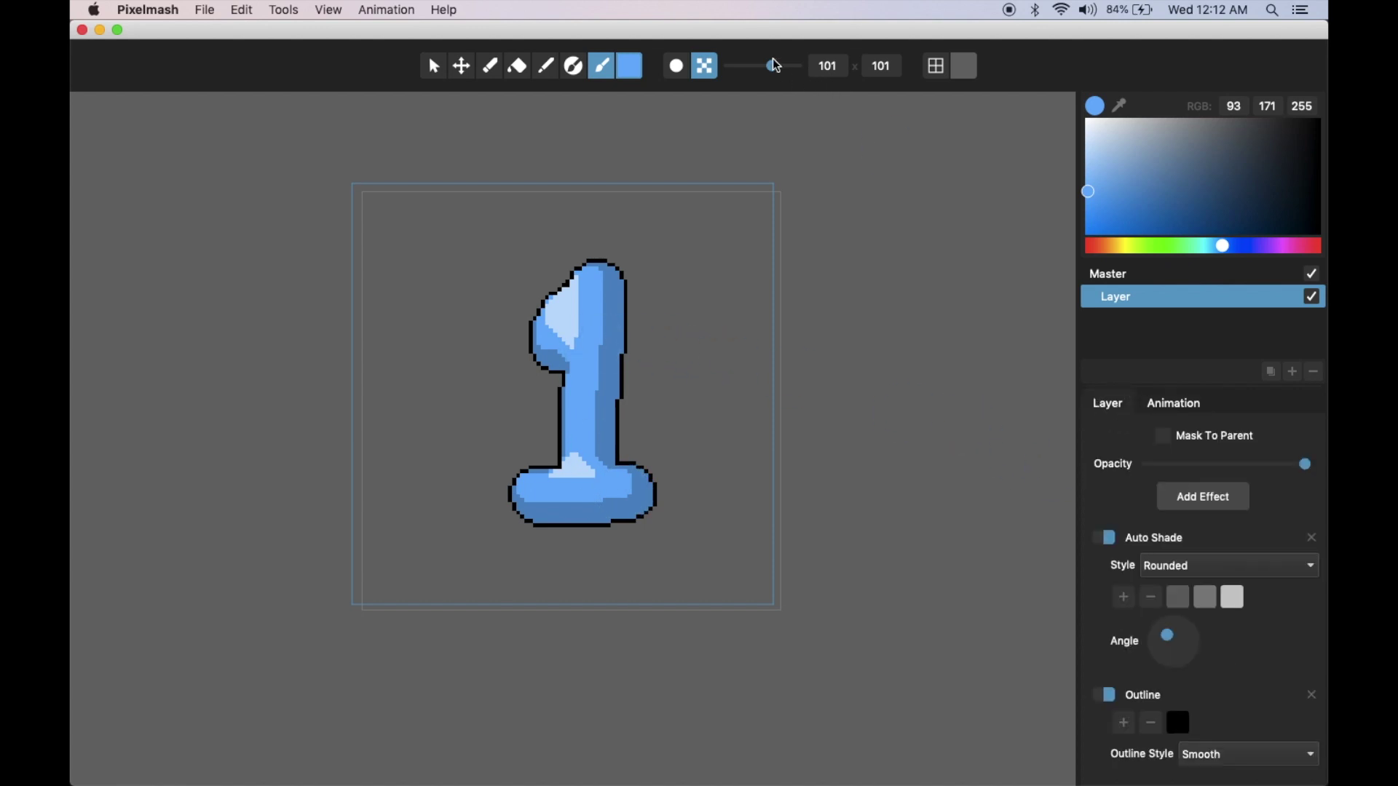
{"action": "type", "text": "64"}
{"action": "key", "text": "Return"}
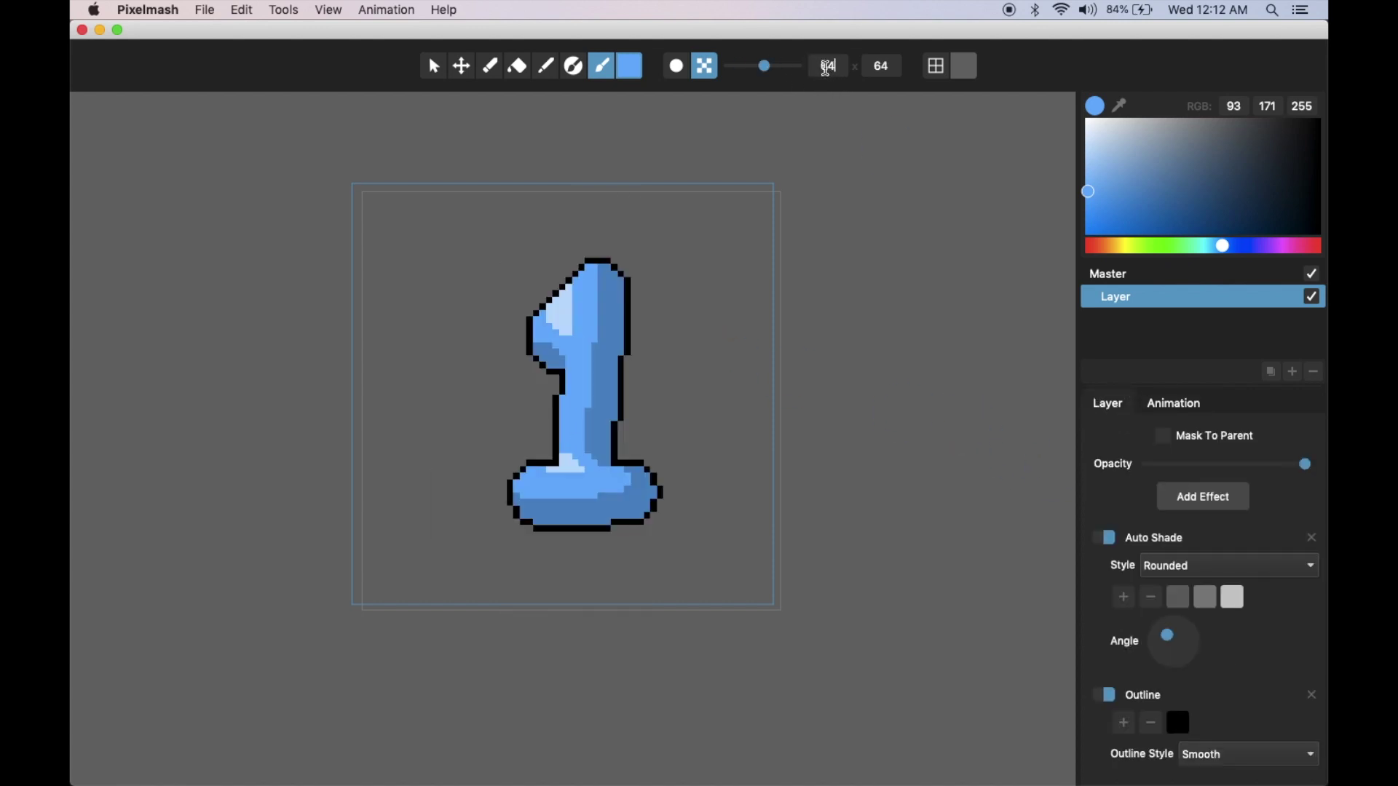
{"action": "left_click_drag", "start_coordinate": [1181, 657], "coordinate": [1174, 647]}
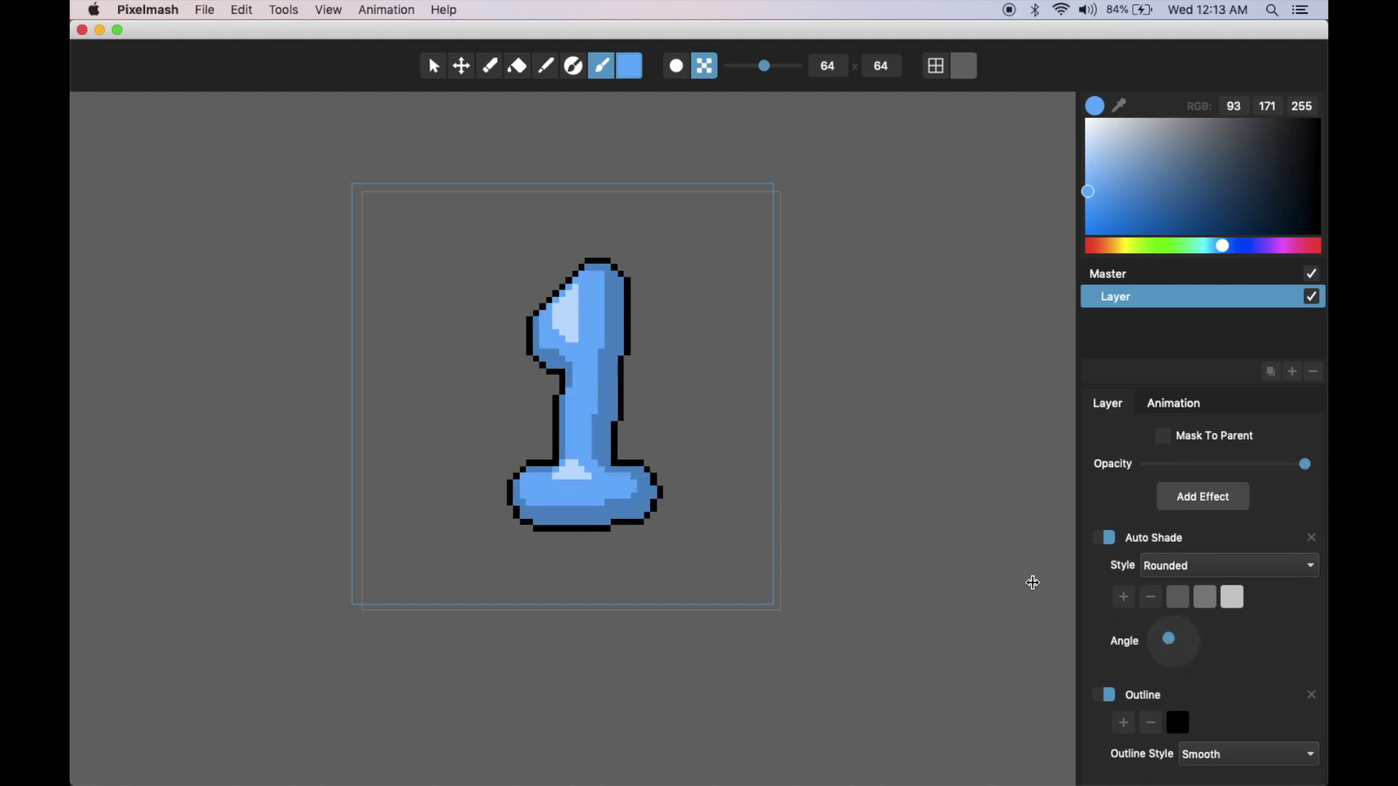
- Add a second animation frame and paint a test numeral 2 on it
{"action": "left_click", "coordinate": [1173, 406]}
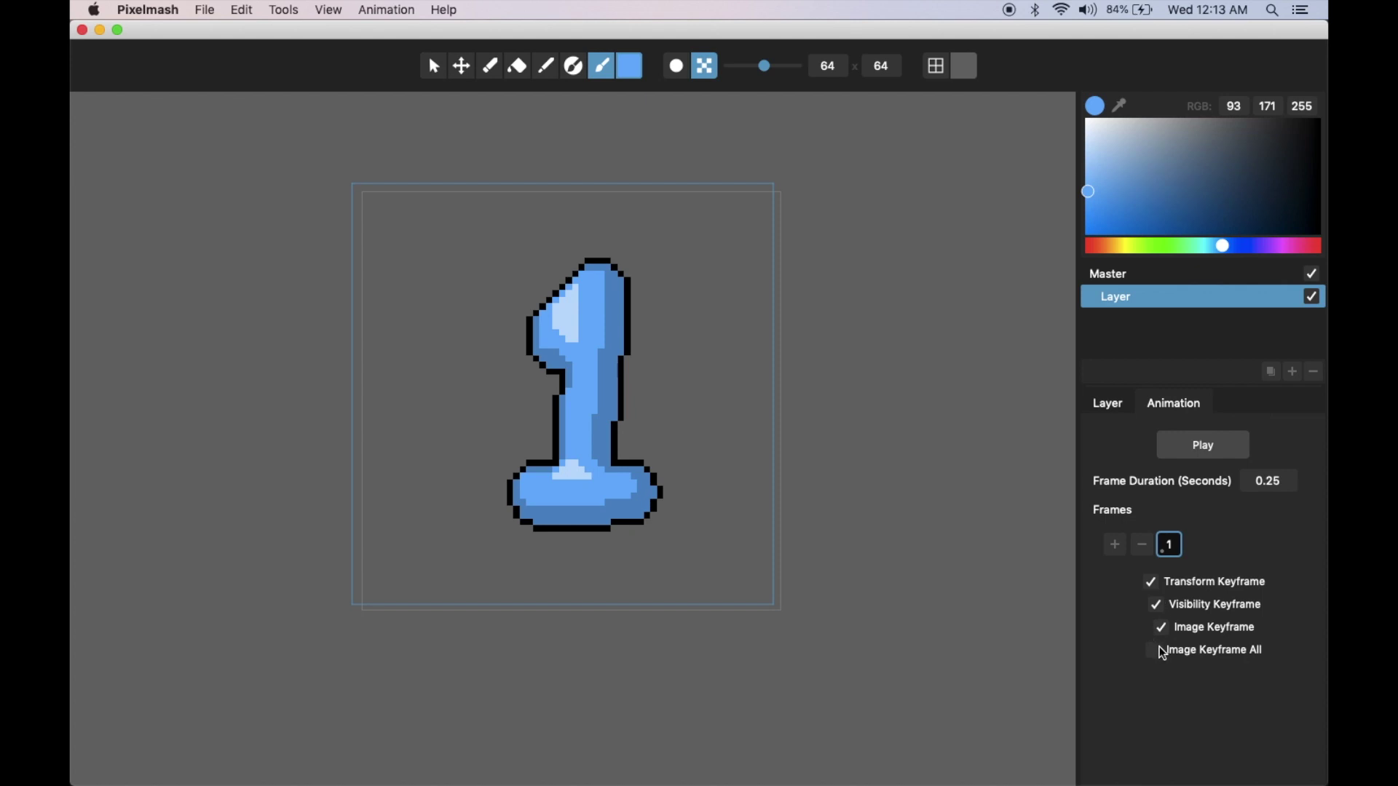
{"action": "left_click", "coordinate": [1117, 548]}
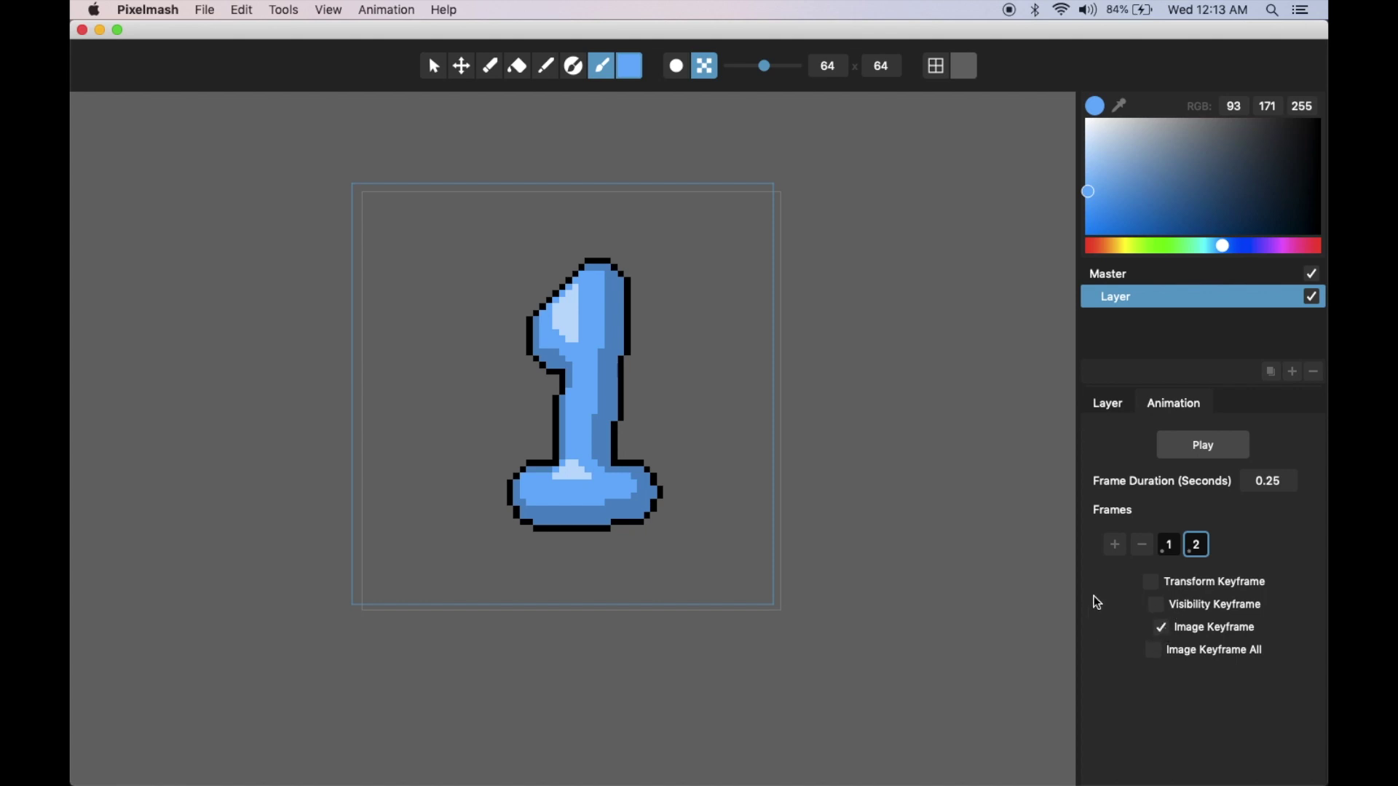
{"action": "left_click", "coordinate": [1169, 547]}
{"action": "mouse_move", "coordinate": [584, 364]}
{"action": "left_mouse_down"}
{"action": "mouse_move", "coordinate": [607, 287]}
{"action": "mouse_move", "coordinate": [554, 330]}
{"action": "mouse_move", "coordinate": [574, 359]}
{"action": "mouse_move", "coordinate": [565, 441]}
{"action": "mouse_move", "coordinate": [606, 408]}
{"action": "mouse_move", "coordinate": [657, 475]}
{"action": "mouse_move", "coordinate": [518, 503]}
{"action": "mouse_move", "coordinate": [573, 496]}
{"action": "left_mouse_up"}
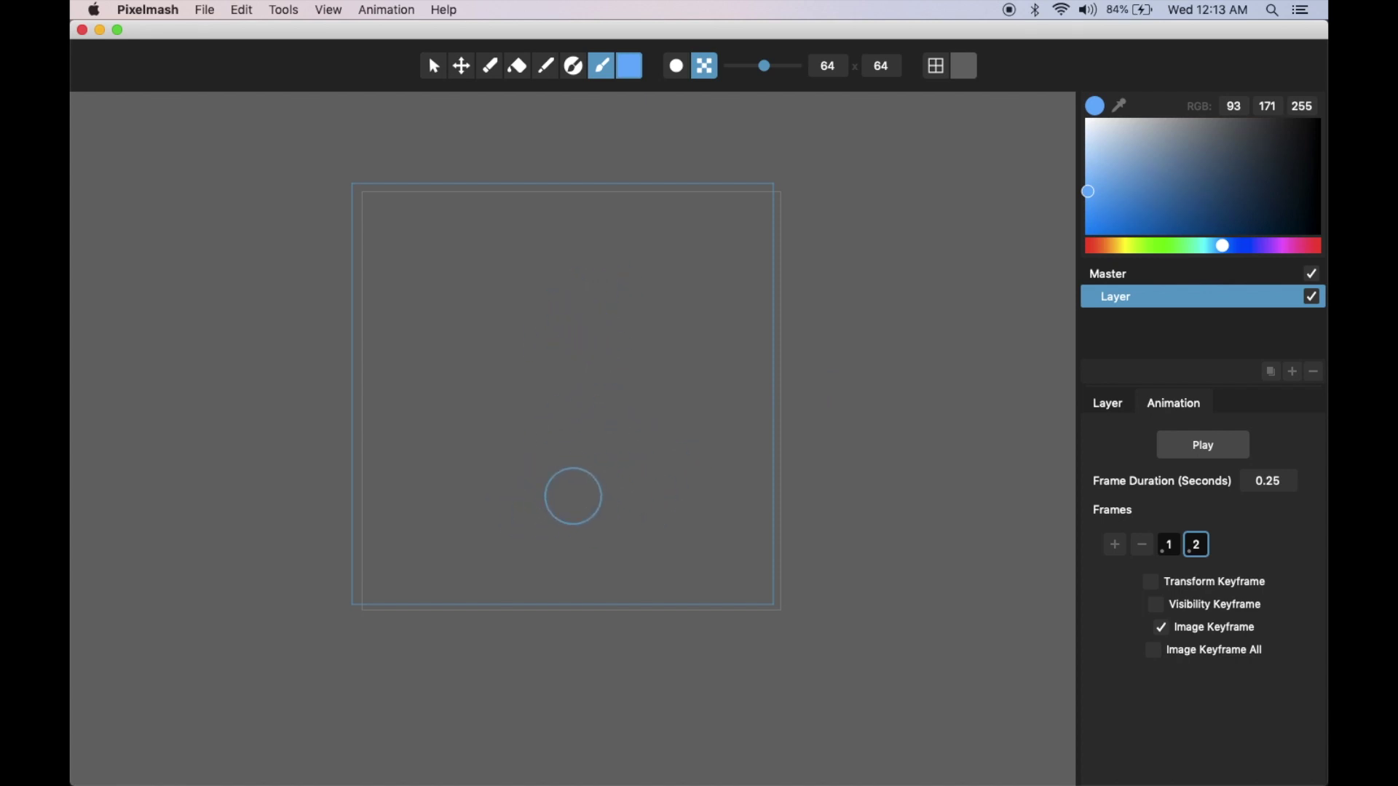
{"action": "mouse_move", "coordinate": [495, 352]}
{"action": "left_mouse_down"}
{"action": "mouse_move", "coordinate": [528, 312]}
{"action": "mouse_move", "coordinate": [576, 374]}
{"action": "mouse_move", "coordinate": [522, 478]}
{"action": "mouse_move", "coordinate": [677, 480]}
{"action": "left_mouse_up"}
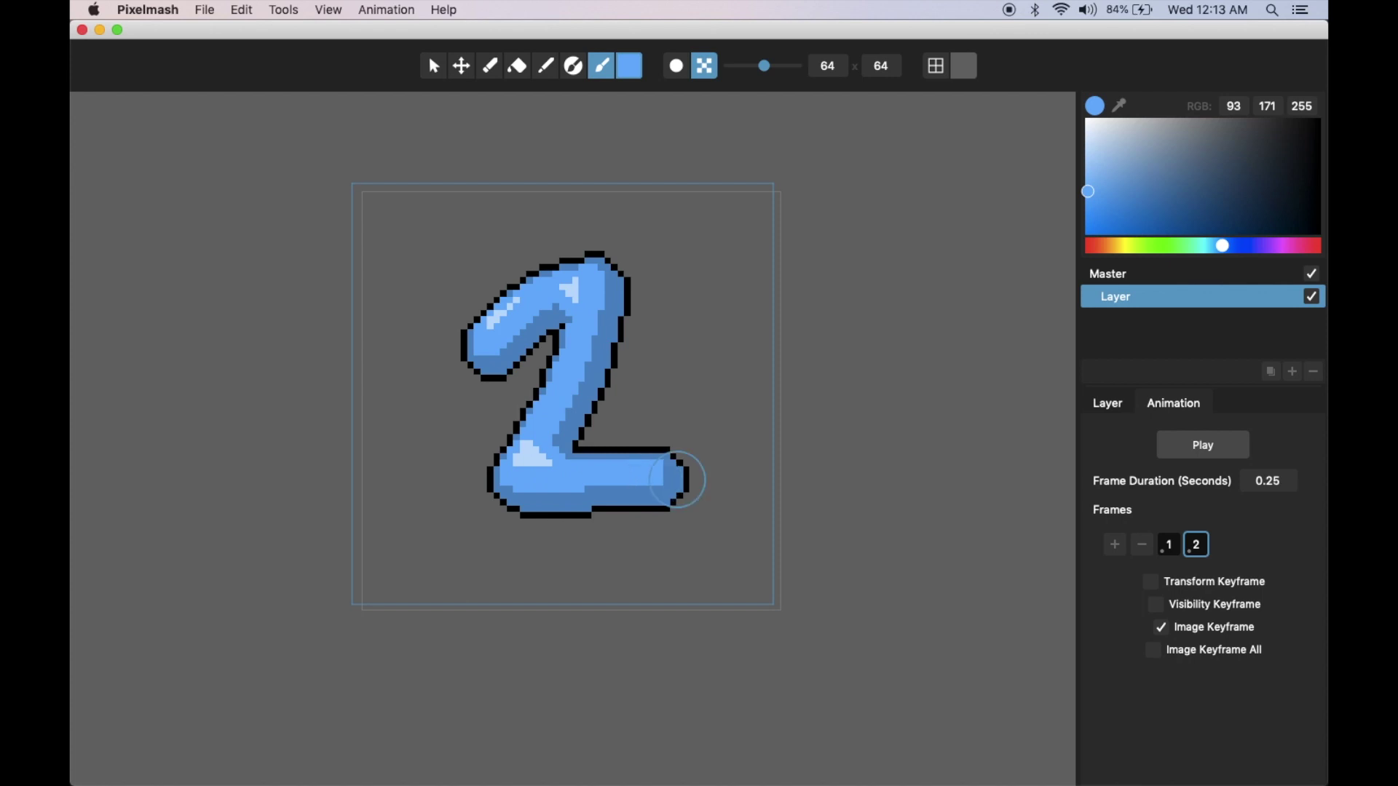
- Flip between frames 1 and 2 to compare, then delete frame 2
{"action": "left_click", "coordinate": [1171, 544]}
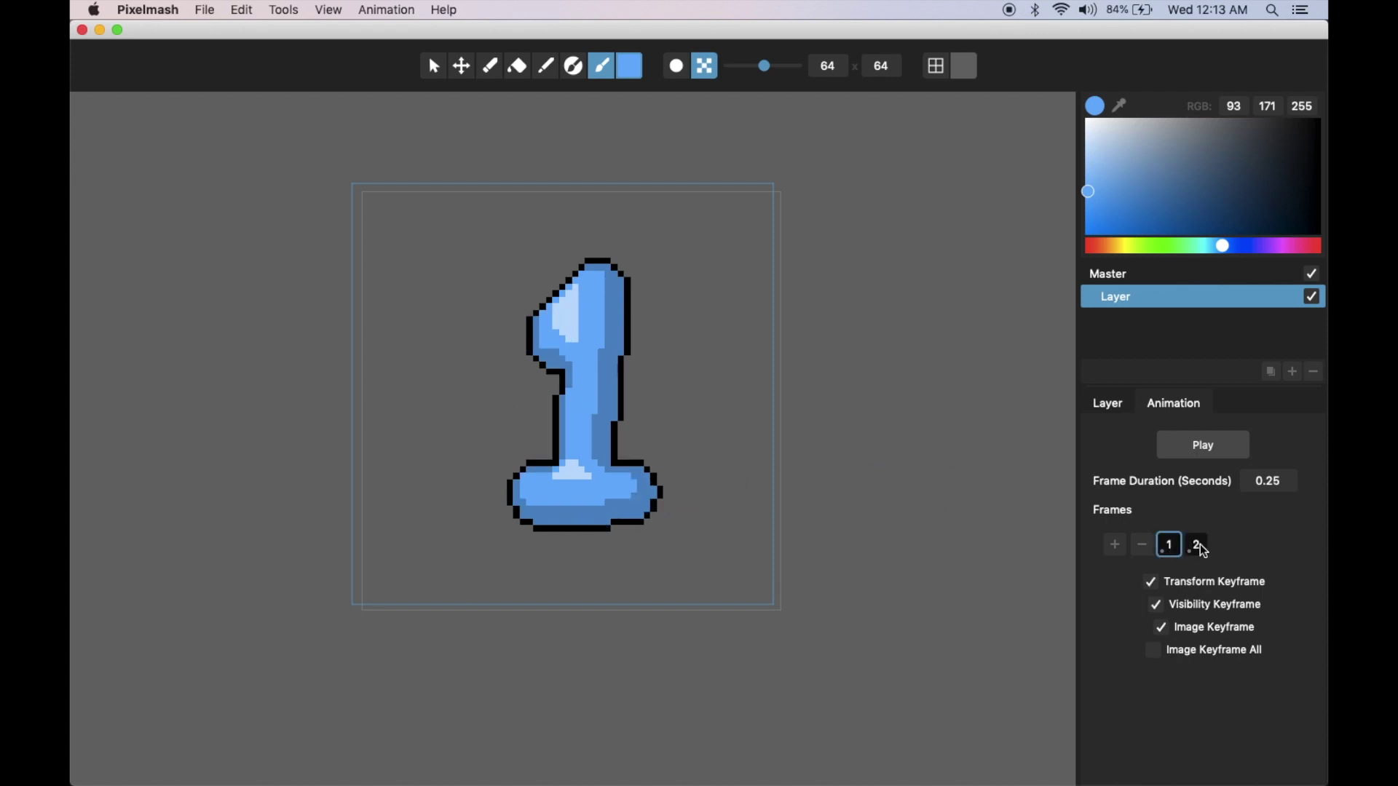
{"action": "left_click", "coordinate": [1199, 545]}
{"action": "left_click", "coordinate": [1170, 546]}
{"action": "left_click", "coordinate": [1198, 547]}
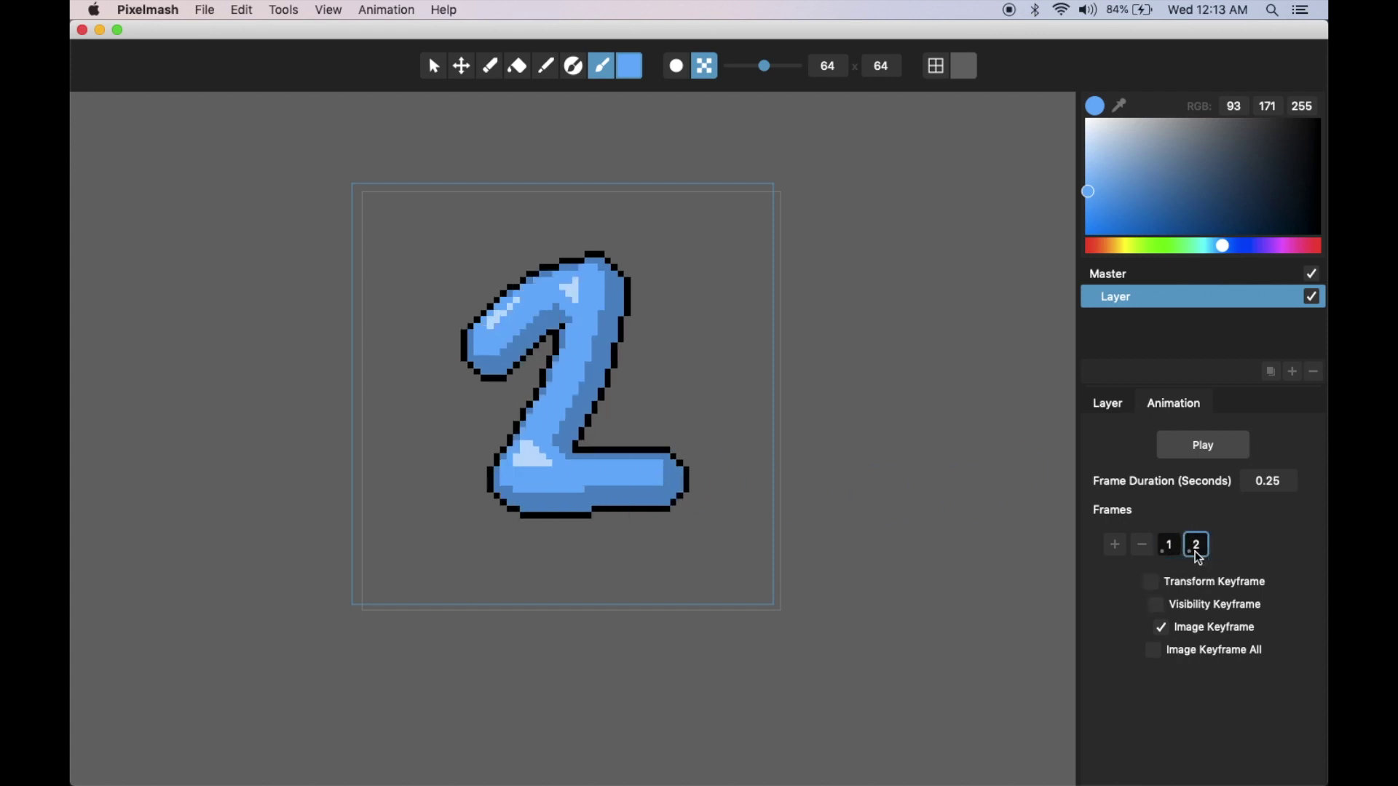
{"action": "left_click", "coordinate": [1143, 546]}
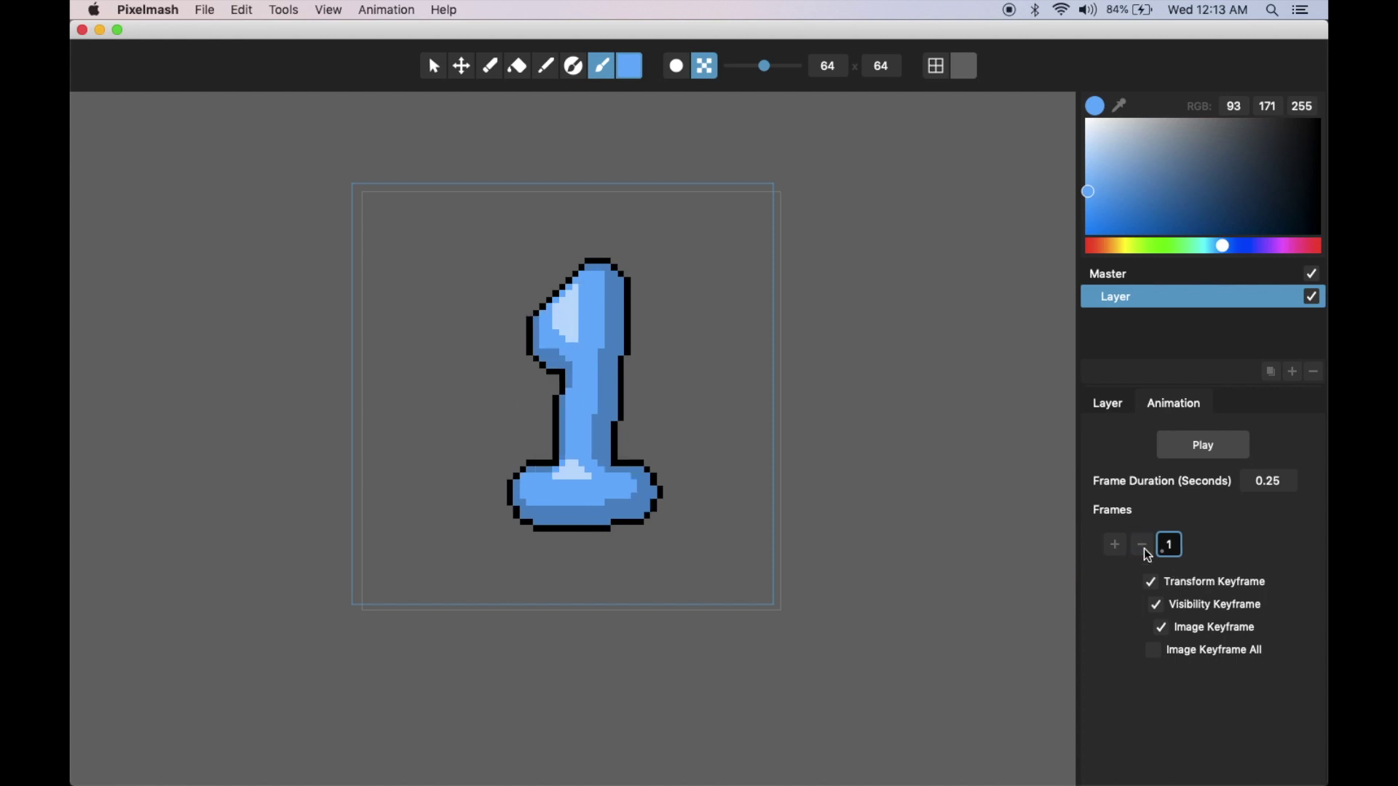
- Enable Image Keyframe All, then add frames 2–4 painting numerals 2, 3 and 4
{"action": "left_click", "coordinate": [1157, 651]}
{"action": "left_click", "coordinate": [1115, 544]}
{"action": "mouse_move", "coordinate": [506, 335]}
{"action": "left_mouse_down"}
{"action": "mouse_move", "coordinate": [573, 386]}
{"action": "mouse_move", "coordinate": [516, 482]}
{"action": "mouse_move", "coordinate": [662, 481]}
{"action": "left_mouse_up"}
{"action": "left_click", "coordinate": [1118, 547]}
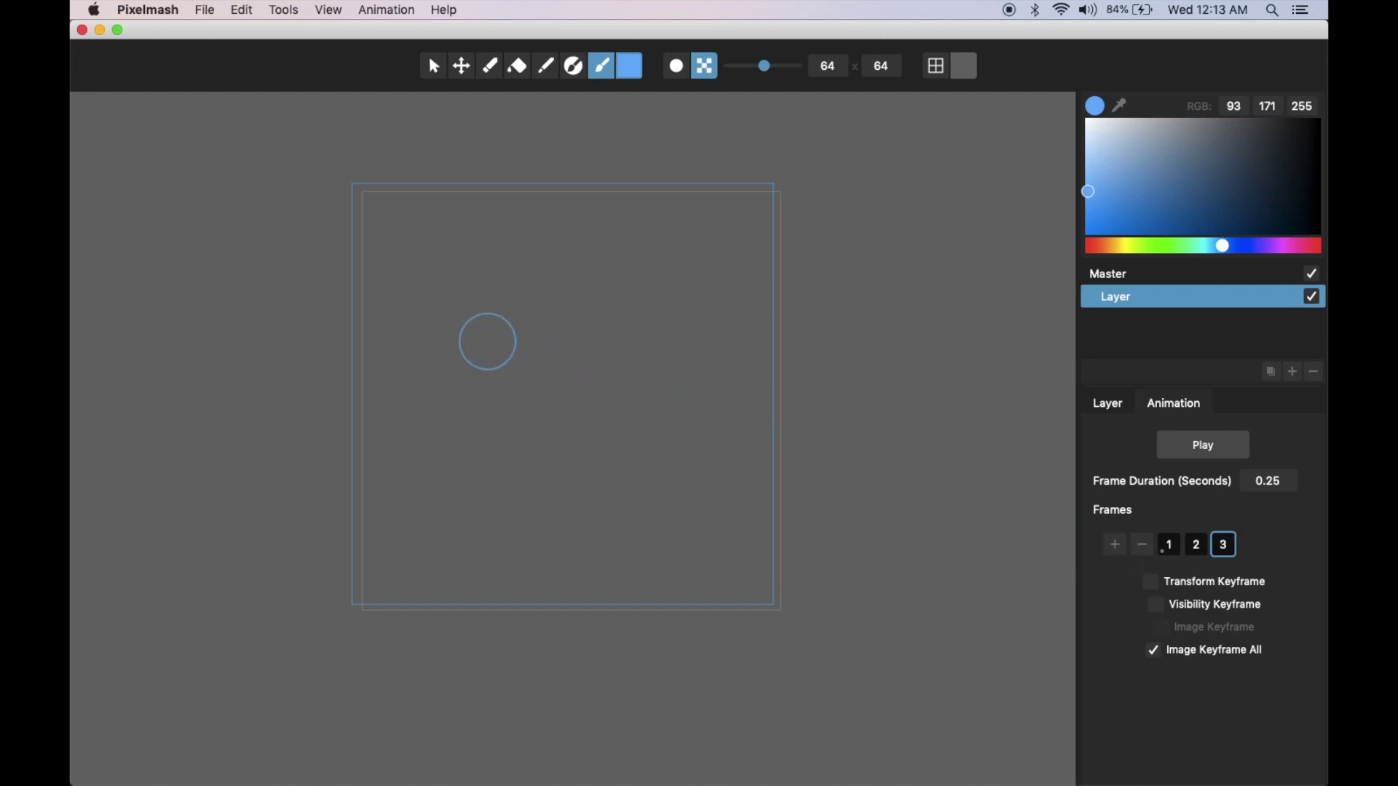
{"action": "mouse_move", "coordinate": [488, 341]}
{"action": "left_mouse_down"}
{"action": "mouse_move", "coordinate": [557, 391]}
{"action": "mouse_move", "coordinate": [635, 416]}
{"action": "mouse_move", "coordinate": [563, 497]}
{"action": "mouse_move", "coordinate": [524, 502]}
{"action": "left_mouse_up"}
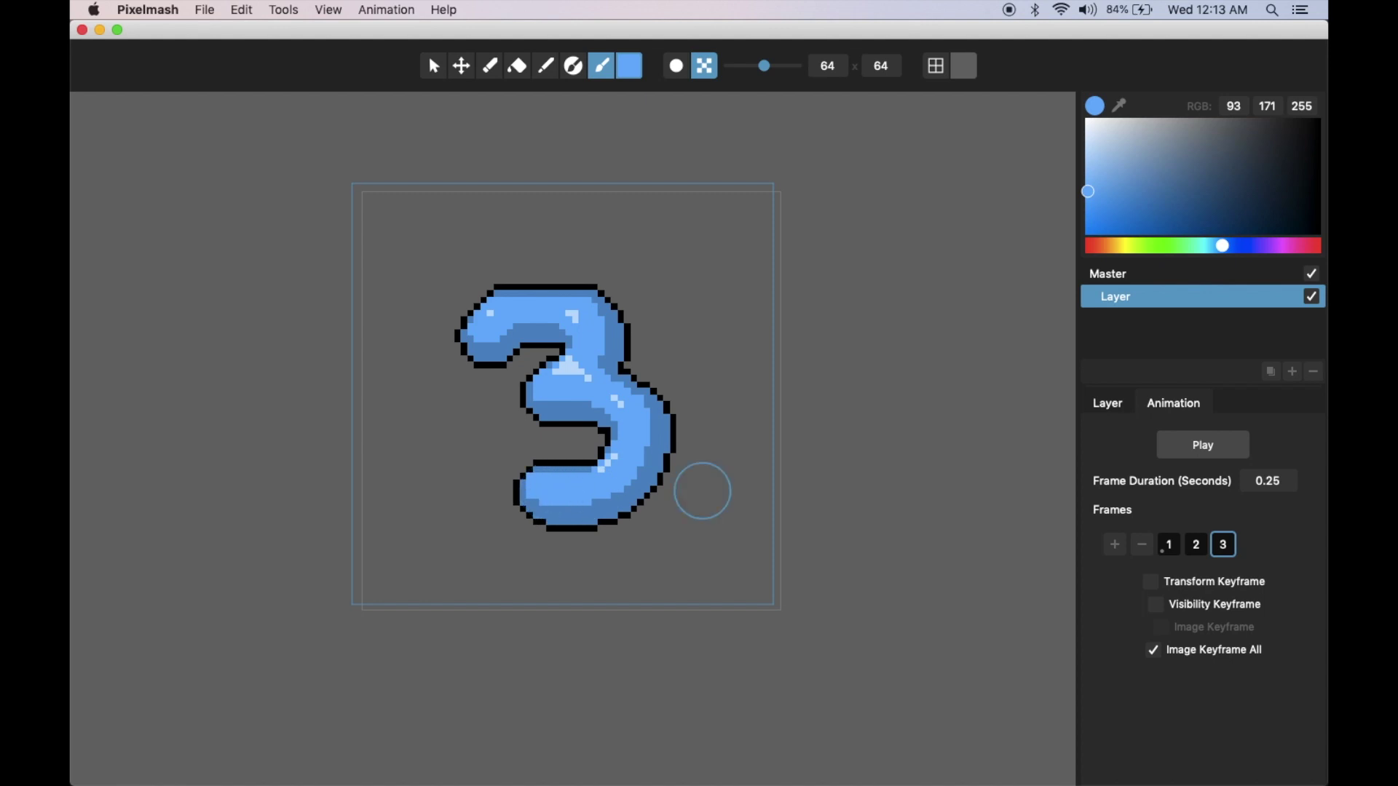
{"action": "left_click", "coordinate": [1114, 546]}
{"action": "mouse_move", "coordinate": [512, 280]}
{"action": "left_mouse_down"}
{"action": "mouse_move", "coordinate": [512, 353]}
{"action": "mouse_move", "coordinate": [626, 350]}
{"action": "left_mouse_up"}
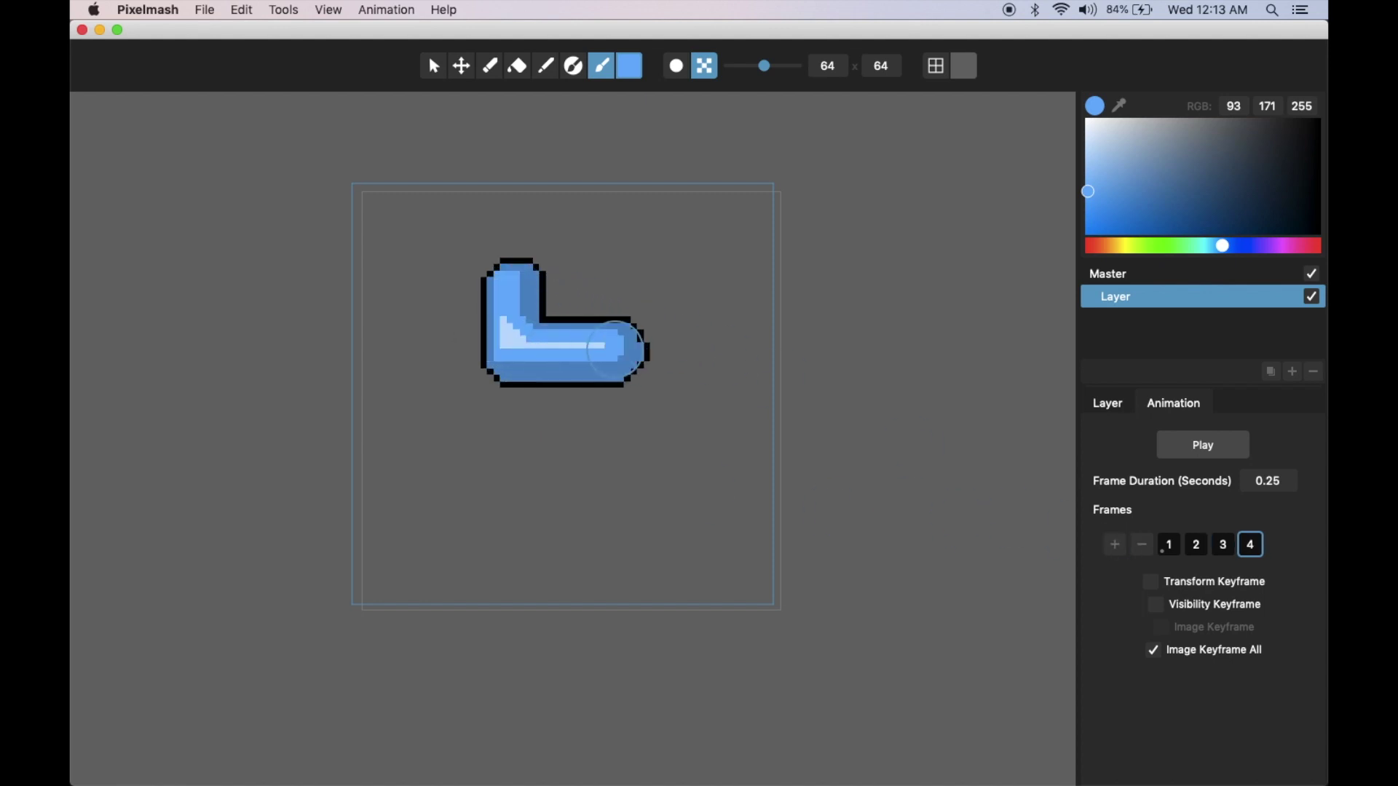
{"action": "left_click_drag", "start_coordinate": [619, 276], "coordinate": [619, 456]}
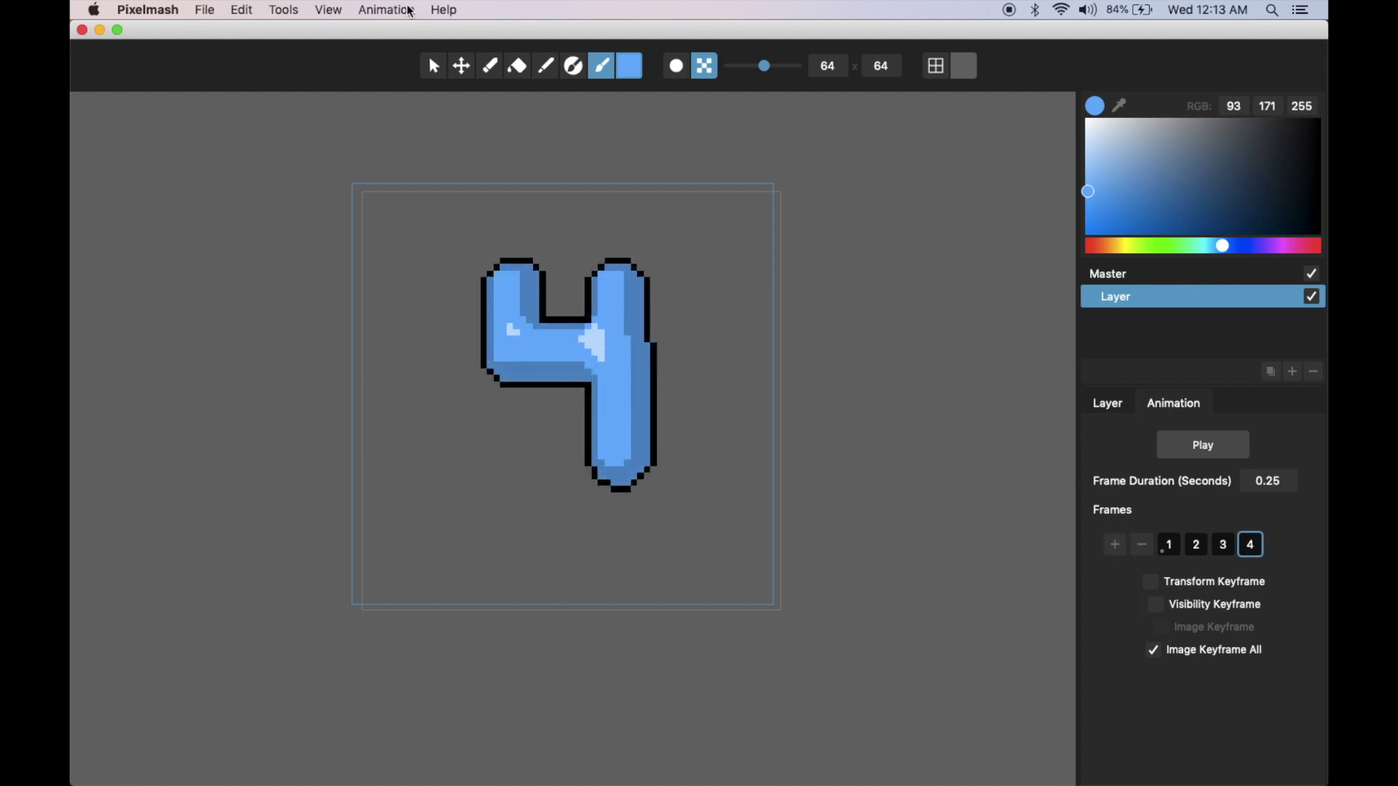
- Open the animation preview, move it off the numeral and make it smaller
{"action": "left_click", "coordinate": [325, 12]}
{"action": "left_click", "coordinate": [329, 27]}
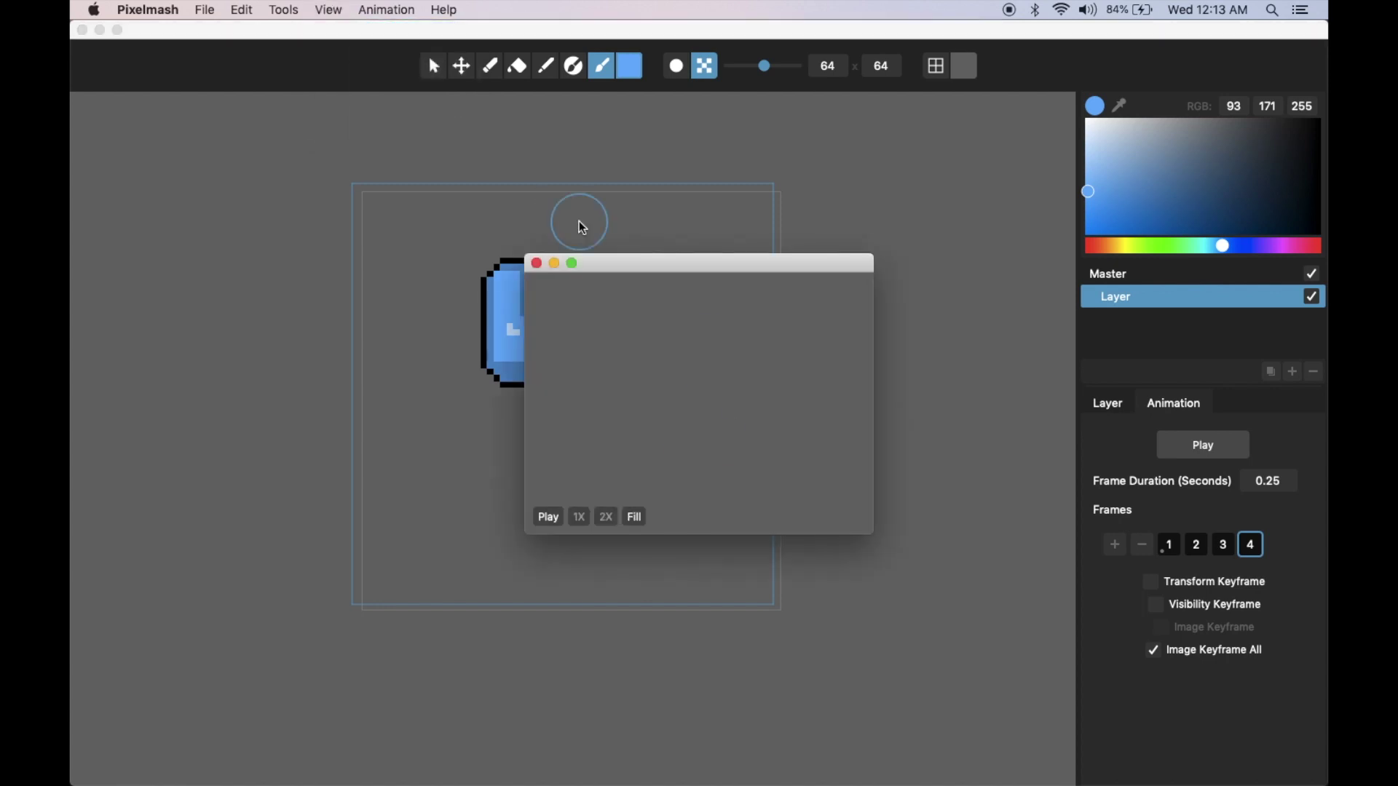
{"action": "left_click_drag", "start_coordinate": [623, 266], "coordinate": [225, 146]}
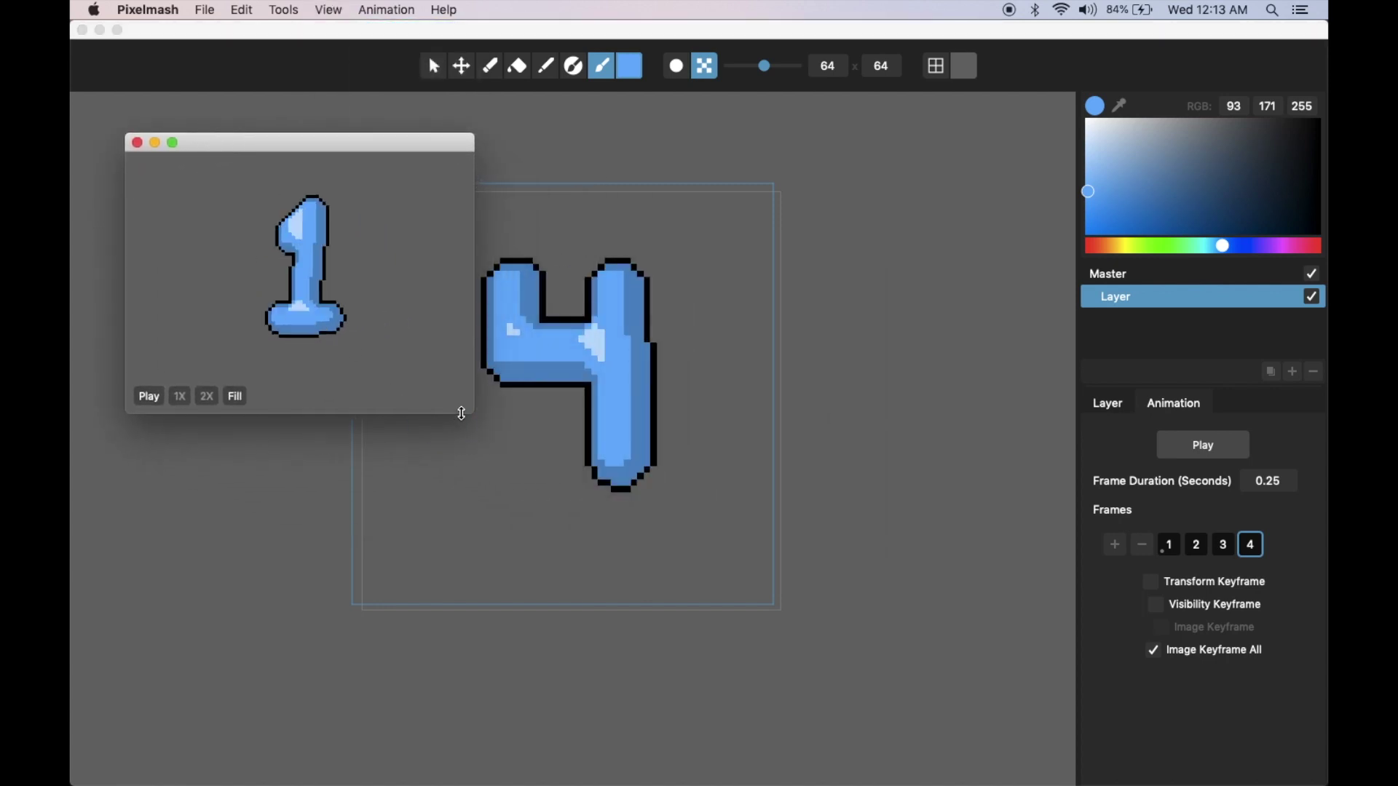
{"action": "left_click_drag", "start_coordinate": [466, 411], "coordinate": [392, 357]}
- Set the frame duration to 0.5 seconds and nudge the preview window up-left
{"action": "left_click", "coordinate": [1279, 482]}
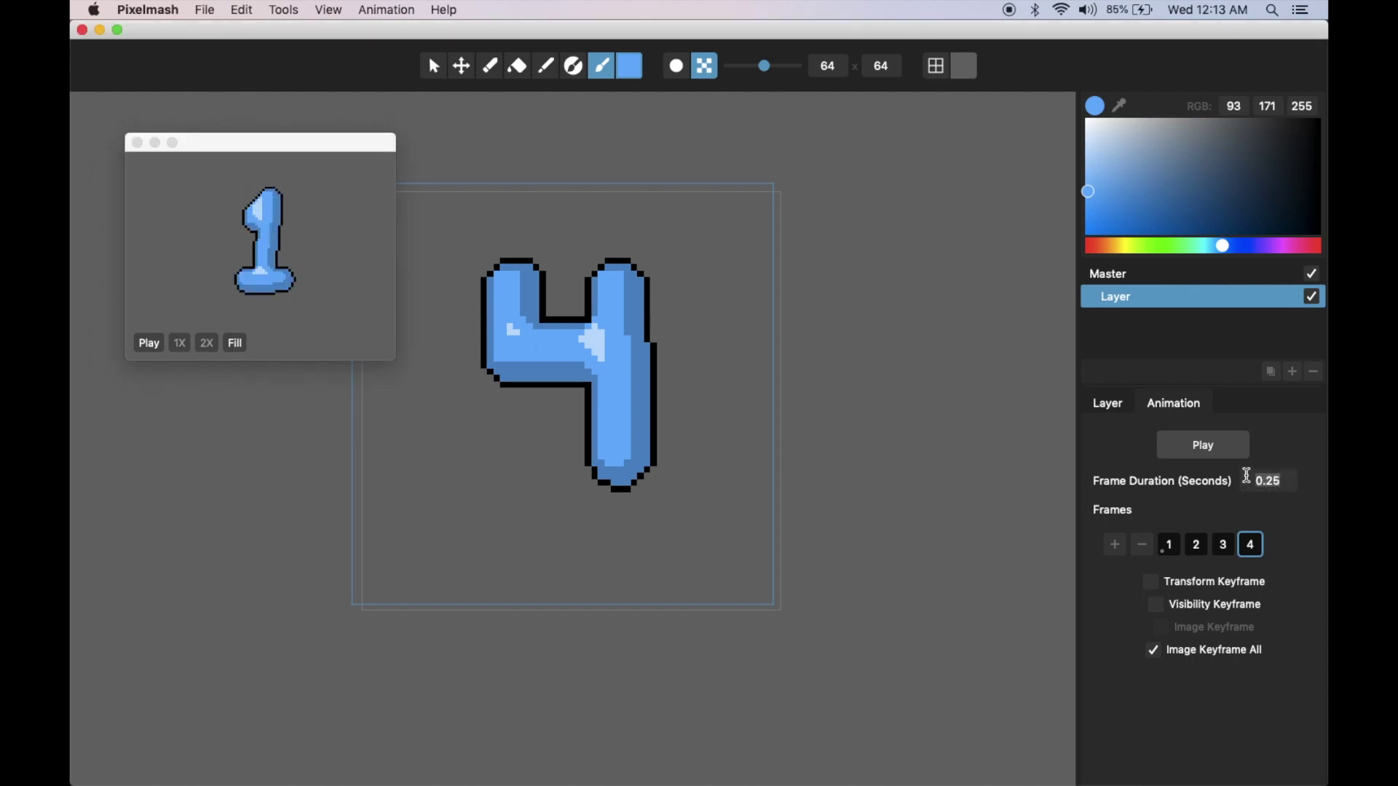
{"action": "key", "text": "BackSpace"}
{"action": "key", "text": "BackSpace"}
{"action": "key", "text": "BackSpace"}
{"action": "key", "text": "BackSpace"}
{"action": "type", "text": ".5"}
{"action": "key", "text": "Return"}
{"action": "left_click_drag", "start_coordinate": [271, 141], "coordinate": [249, 108]}
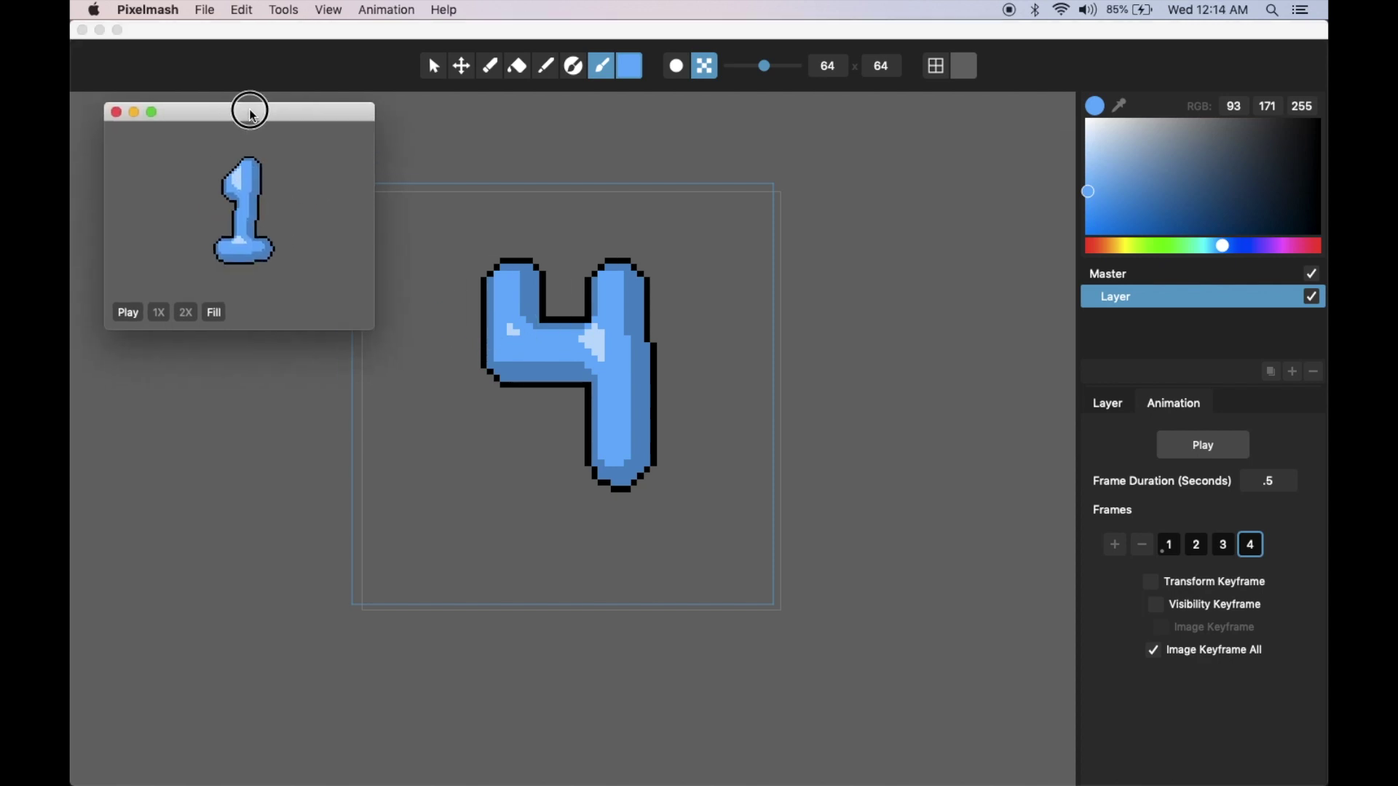
- Turn on Show Onion Skin and step through frames 1–4 to check the ghosts
{"action": "left_click", "coordinate": [337, 31]}
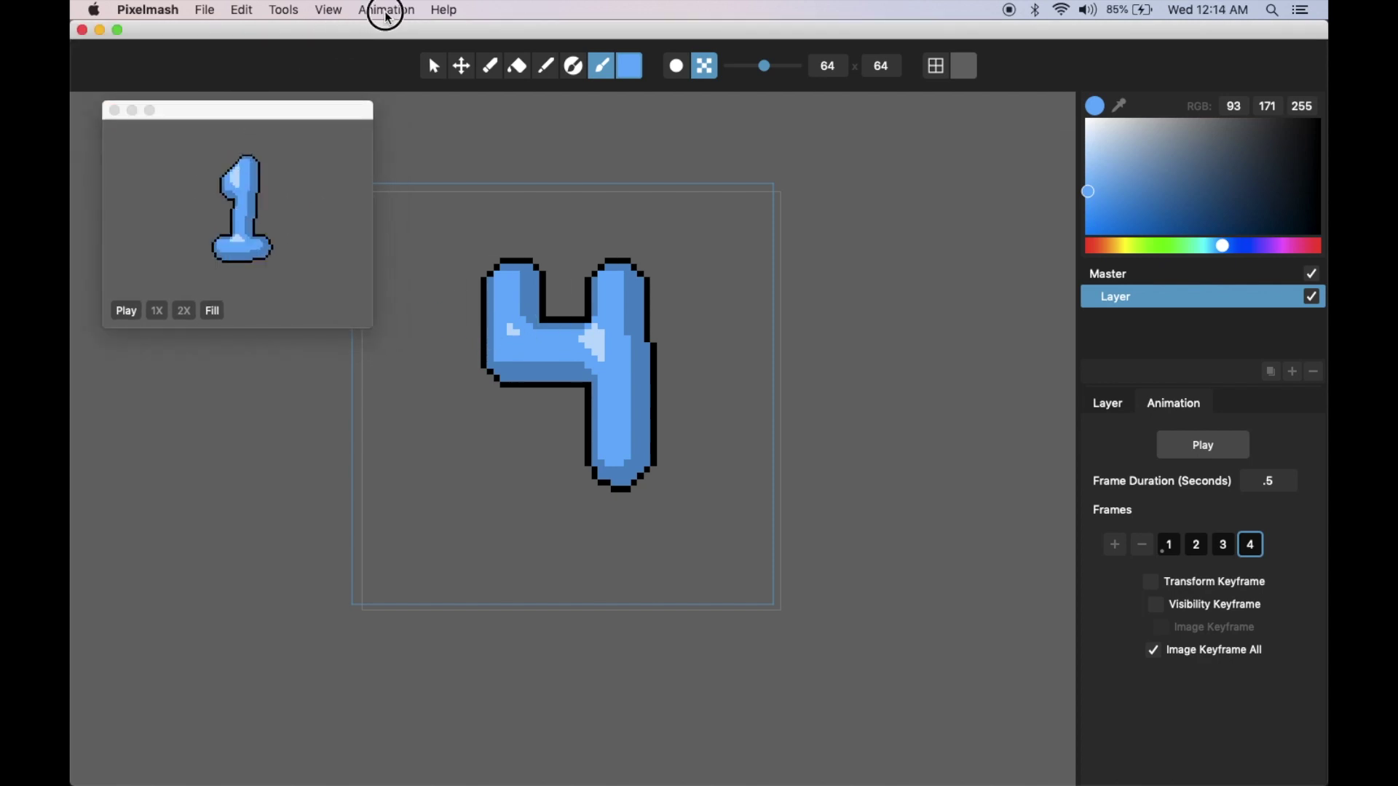
{"action": "left_click", "coordinate": [386, 9]}
{"action": "mouse_move", "coordinate": [472, 79]}
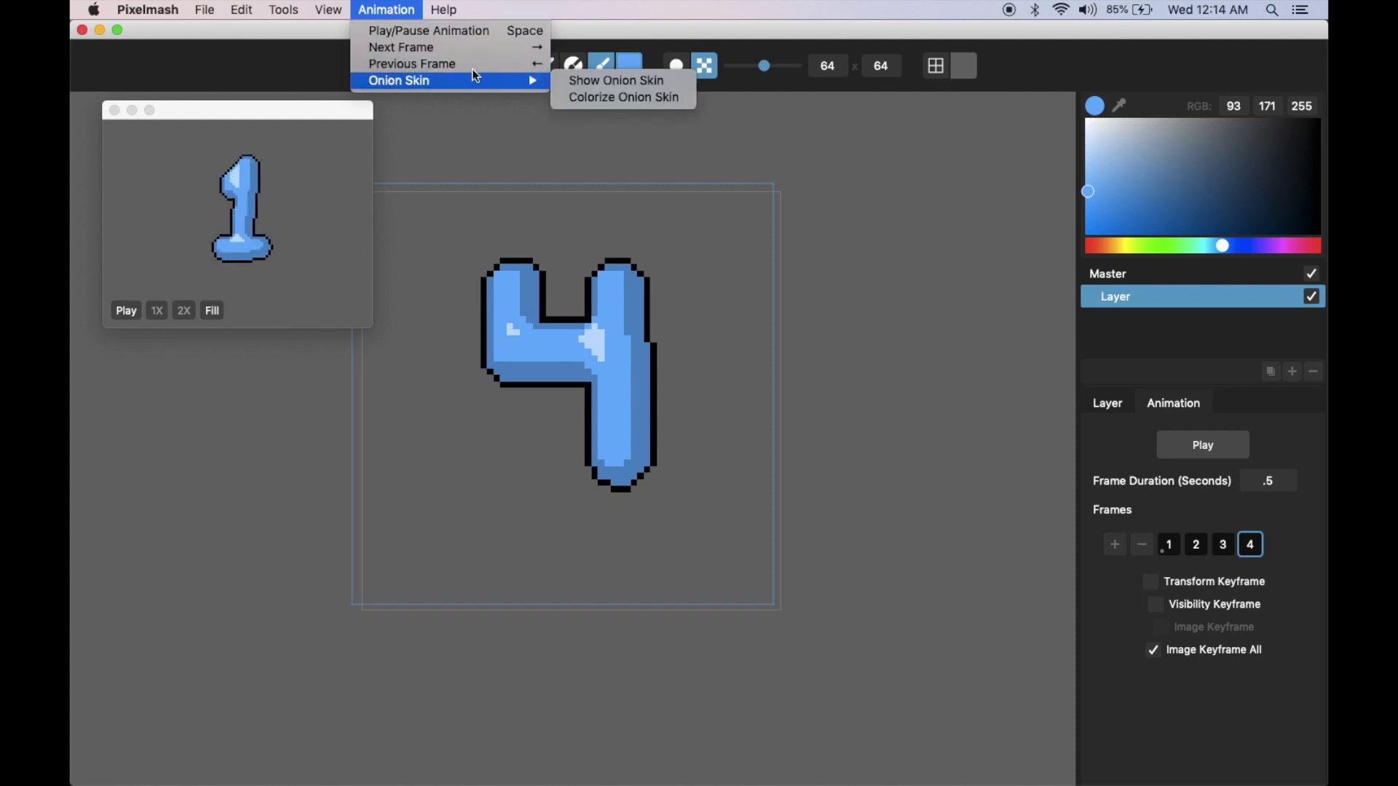
{"action": "left_click", "coordinate": [591, 82]}
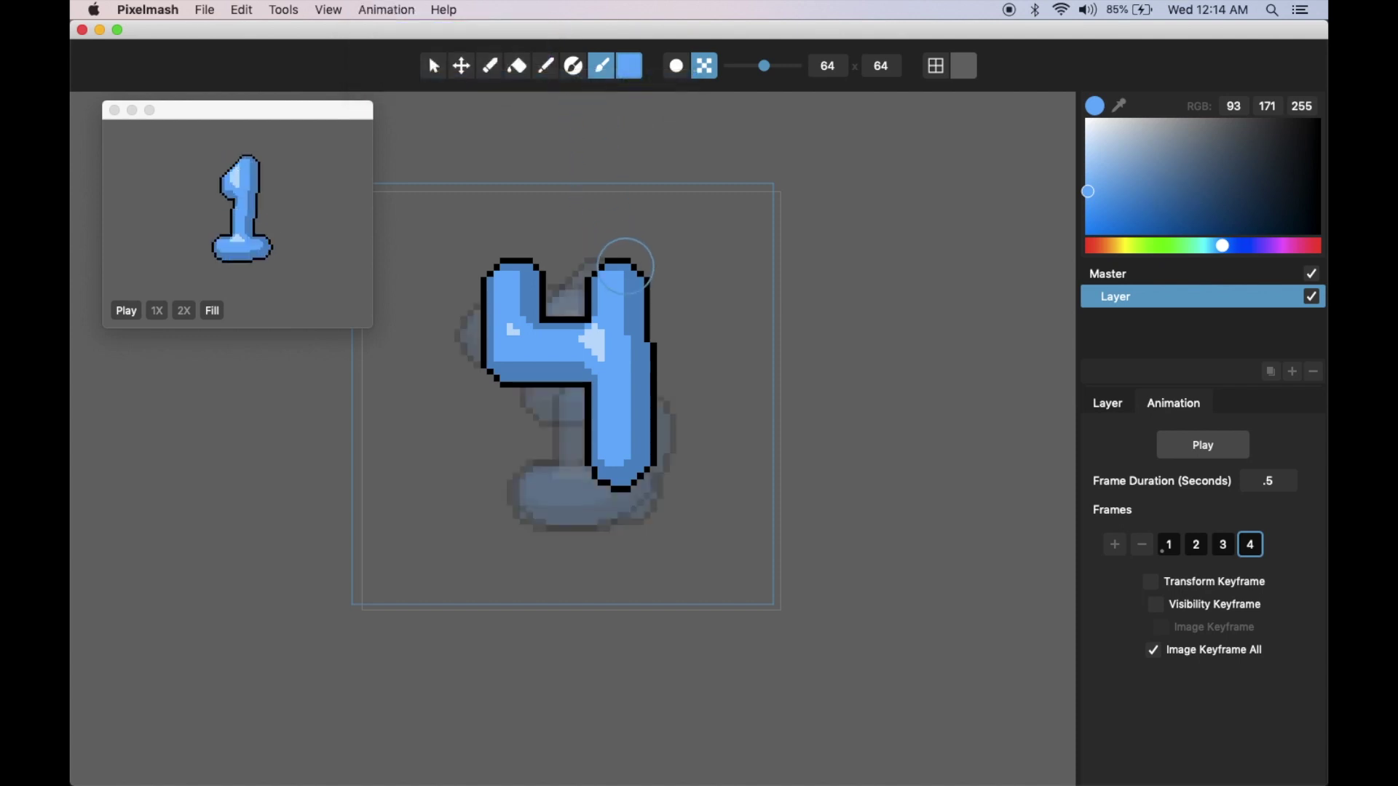
{"action": "left_click", "coordinate": [433, 66]}
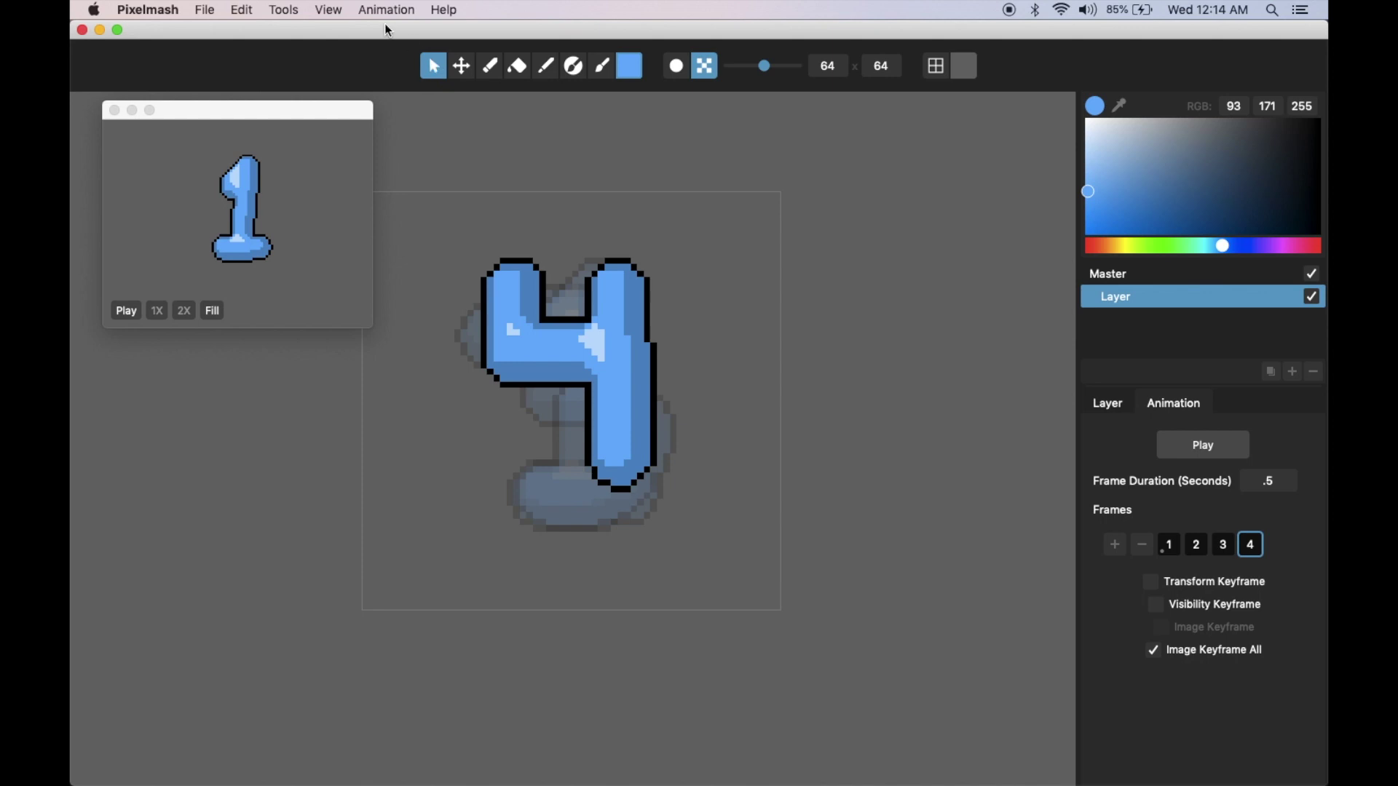
{"action": "key", "text": "Left"}
{"action": "key", "text": "Left"}
{"action": "key", "text": "Left"}
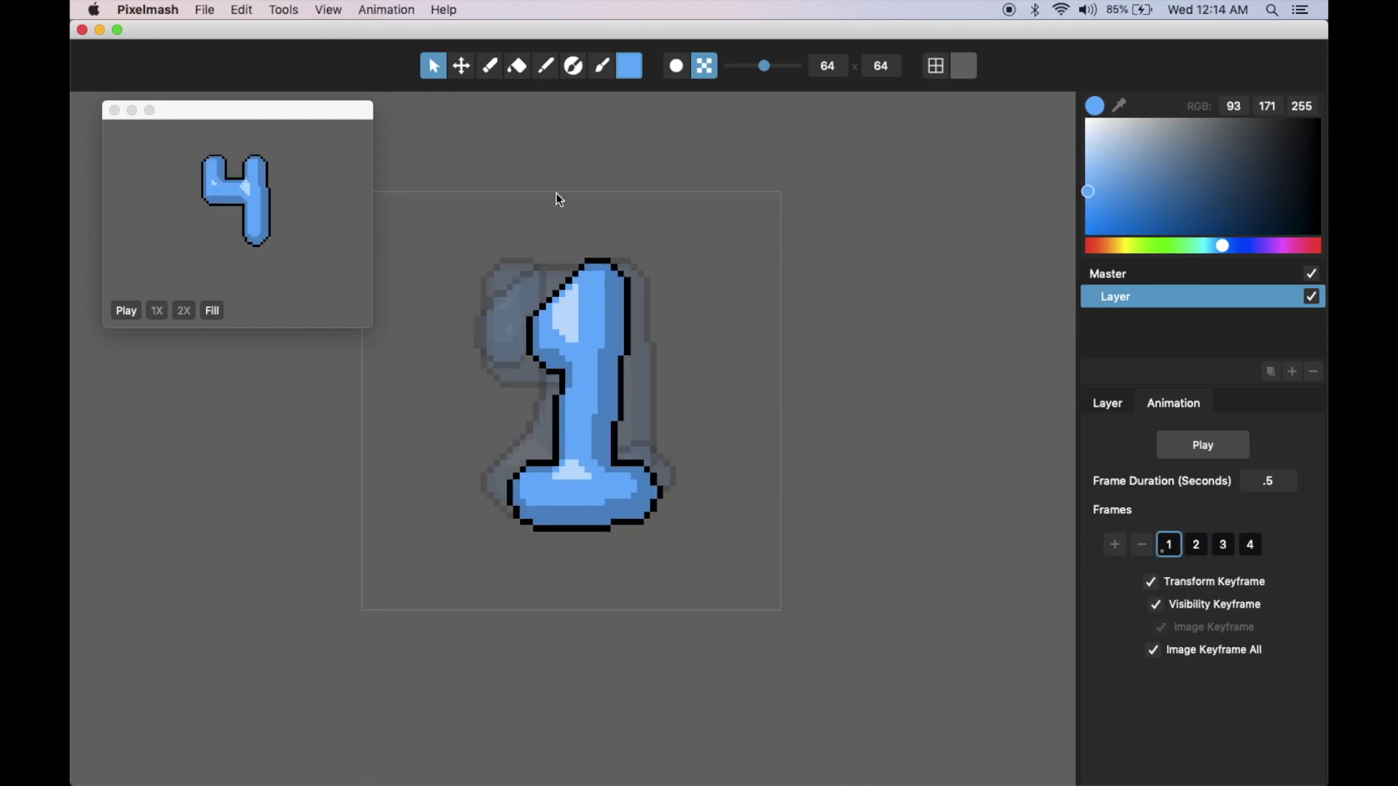
{"action": "key", "text": "Right"}
{"action": "key", "text": "Right"}
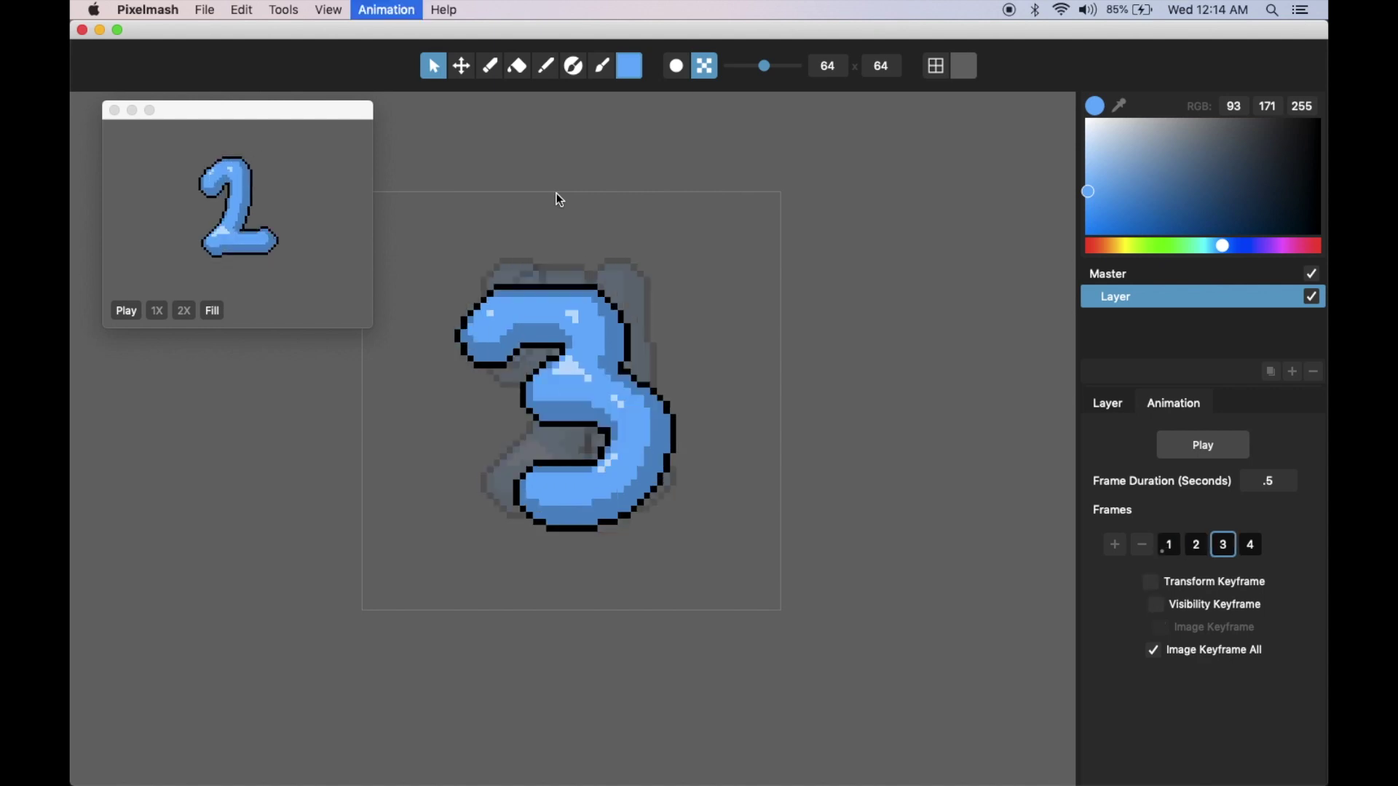
{"action": "key", "text": "Left"}
{"action": "key", "text": "Right"}
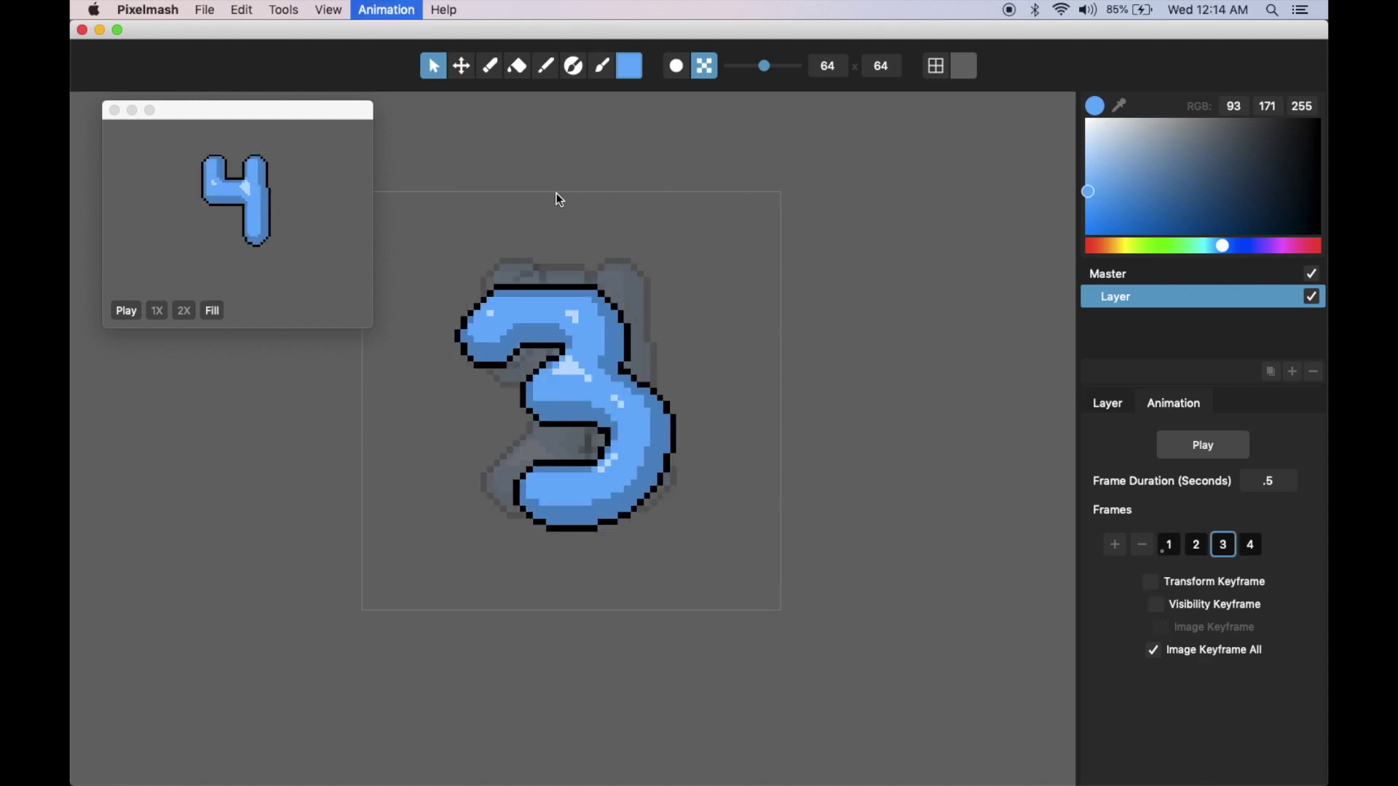
{"action": "key", "text": "Right"}
- Enable Colorize Onion Skin, step through the tinted frames, and return to frame 1
{"action": "left_click", "coordinate": [387, 10]}
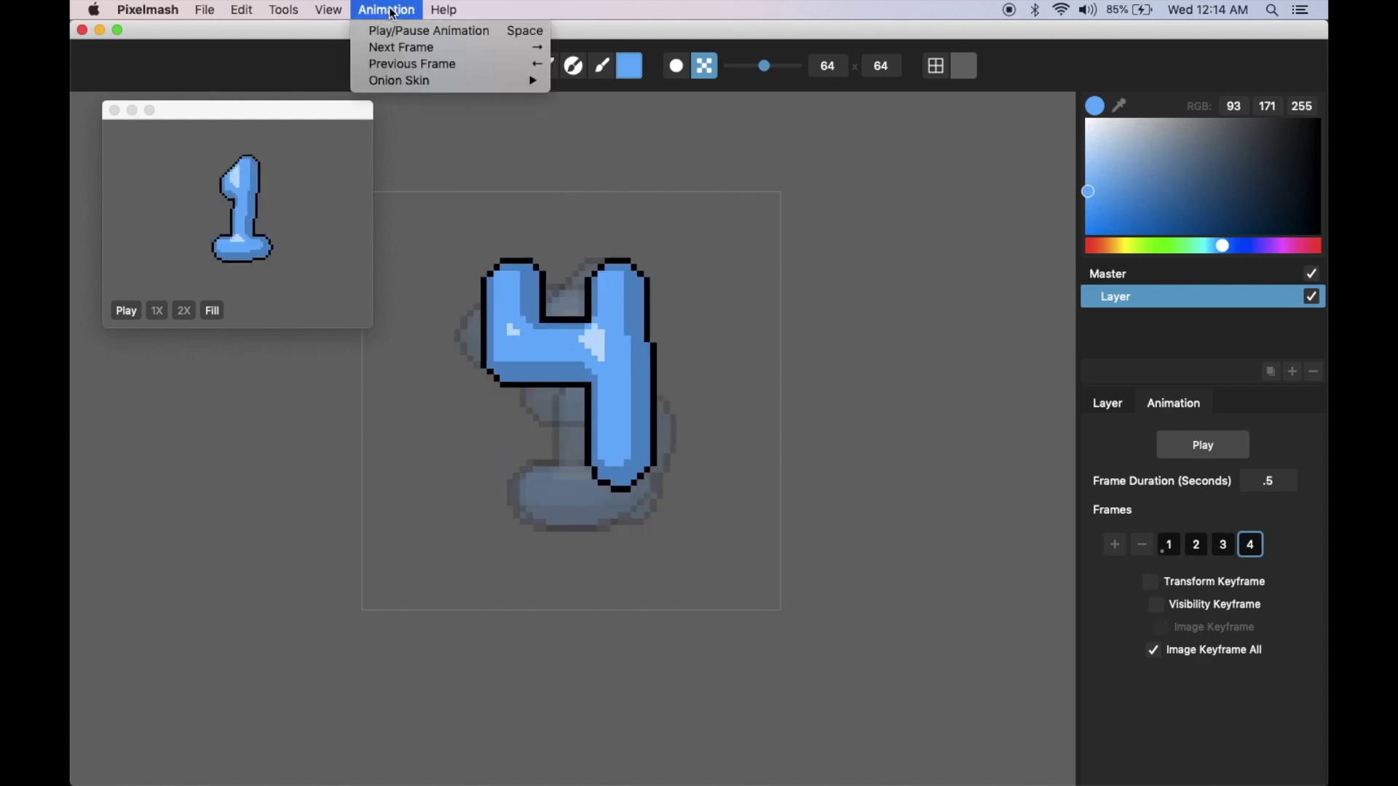
{"action": "mouse_move", "coordinate": [430, 86]}
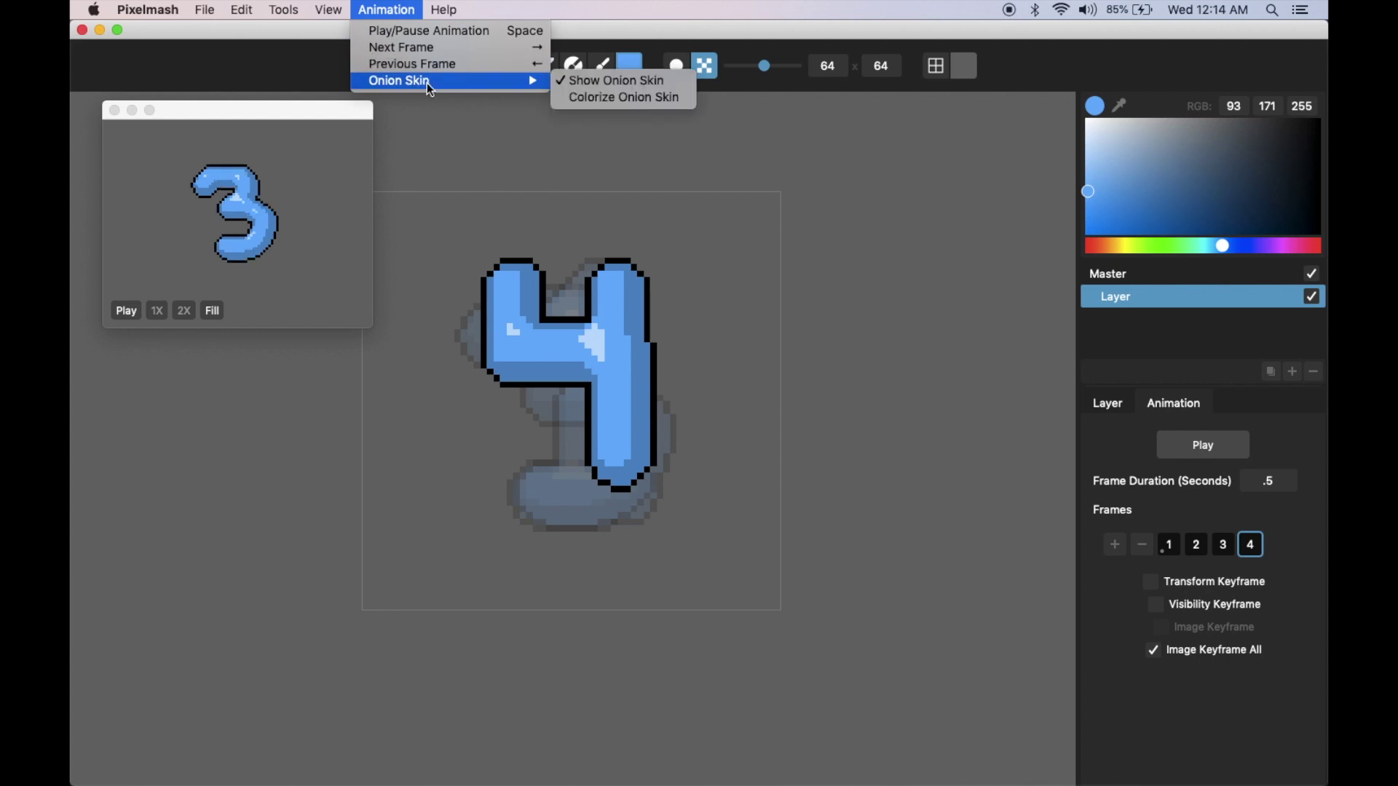
{"action": "left_click", "coordinate": [604, 97]}
{"action": "key", "text": "Left"}
{"action": "key", "text": "Left"}
{"action": "key", "text": "Left"}
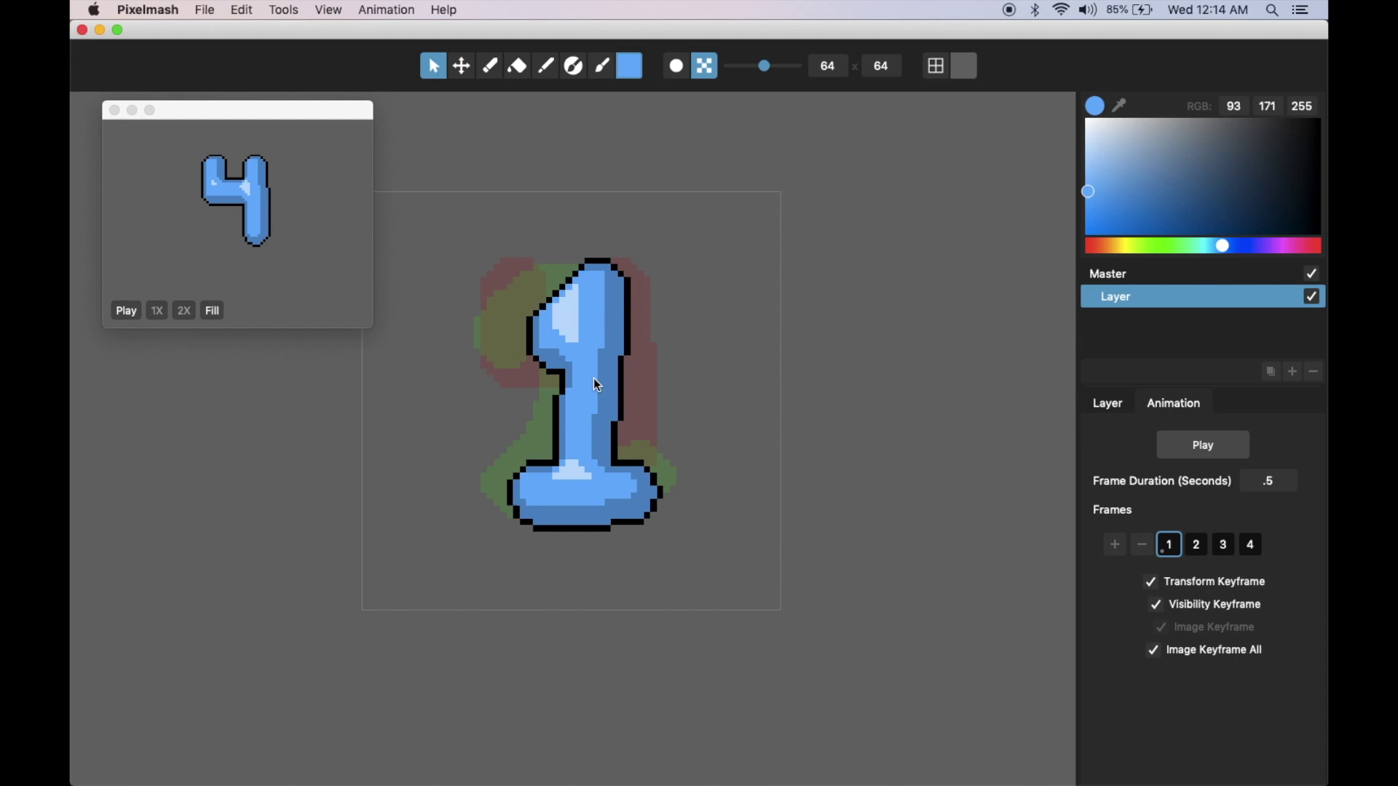
{"action": "key", "text": "Left"}
{"action": "key", "text": "Right"}
{"action": "key", "text": "Right"}
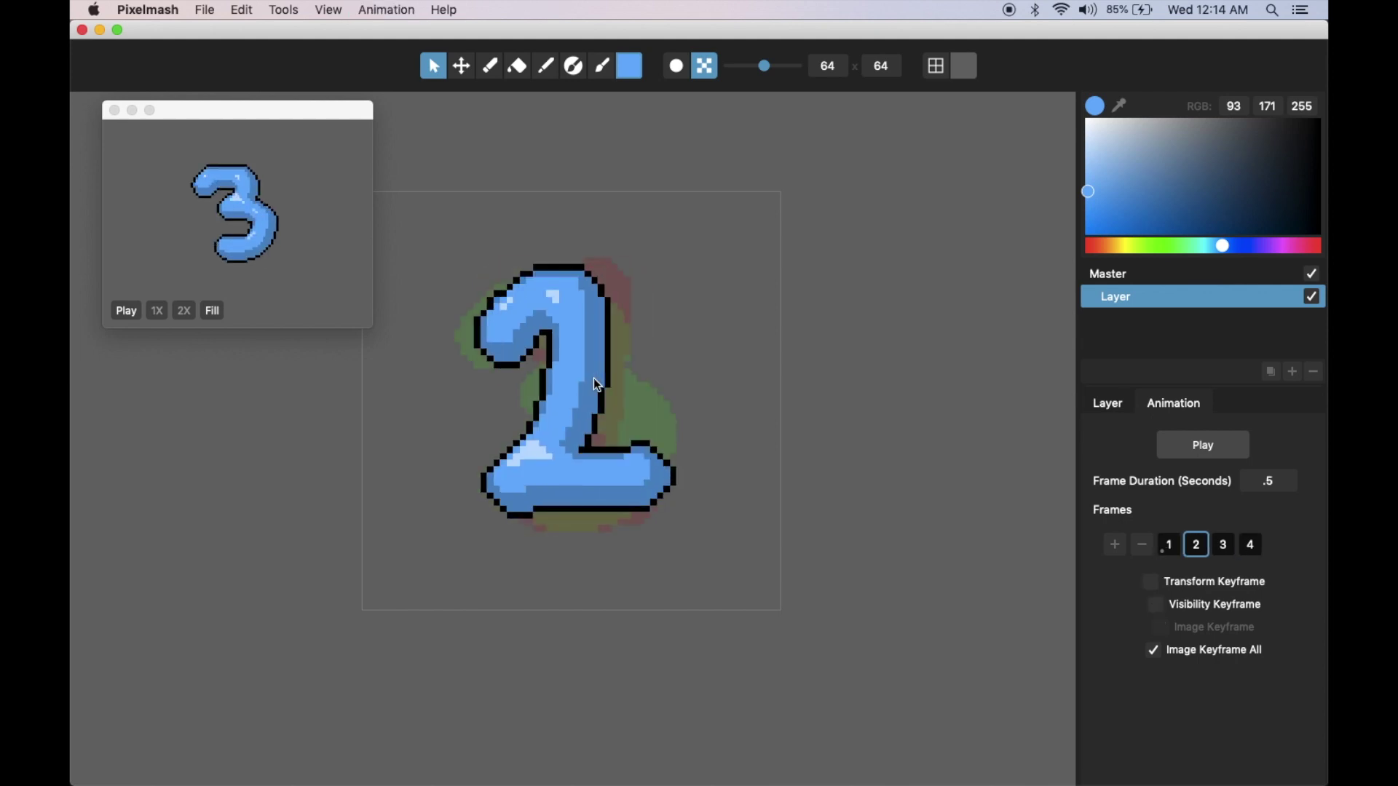
{"action": "left_click", "coordinate": [1167, 547]}
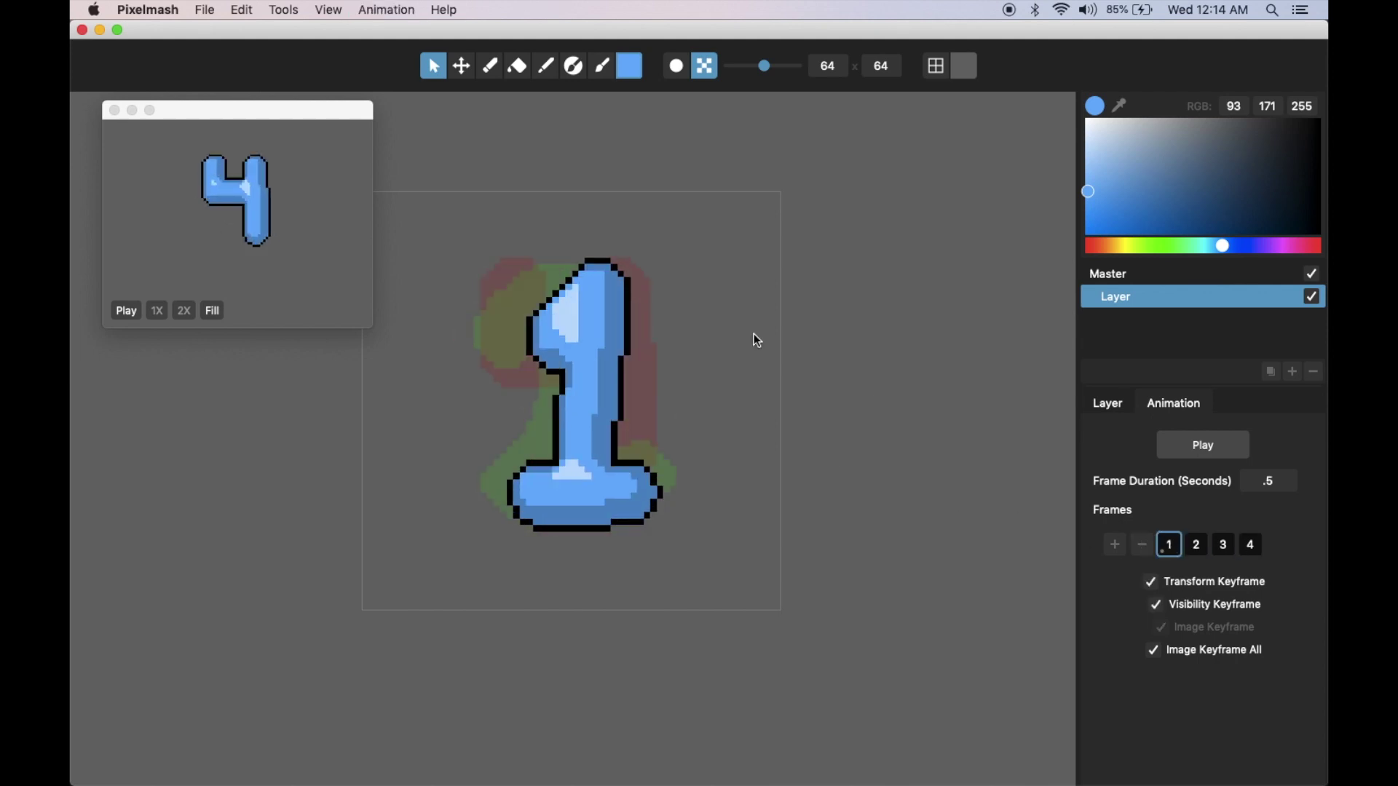
{"action": "left_click", "coordinate": [460, 66]}
- Move the 1 up-left, then enable Transform Keyframe on frame 4 and move the 4 down-right
{"action": "left_click_drag", "start_coordinate": [583, 341], "coordinate": [484, 295]}
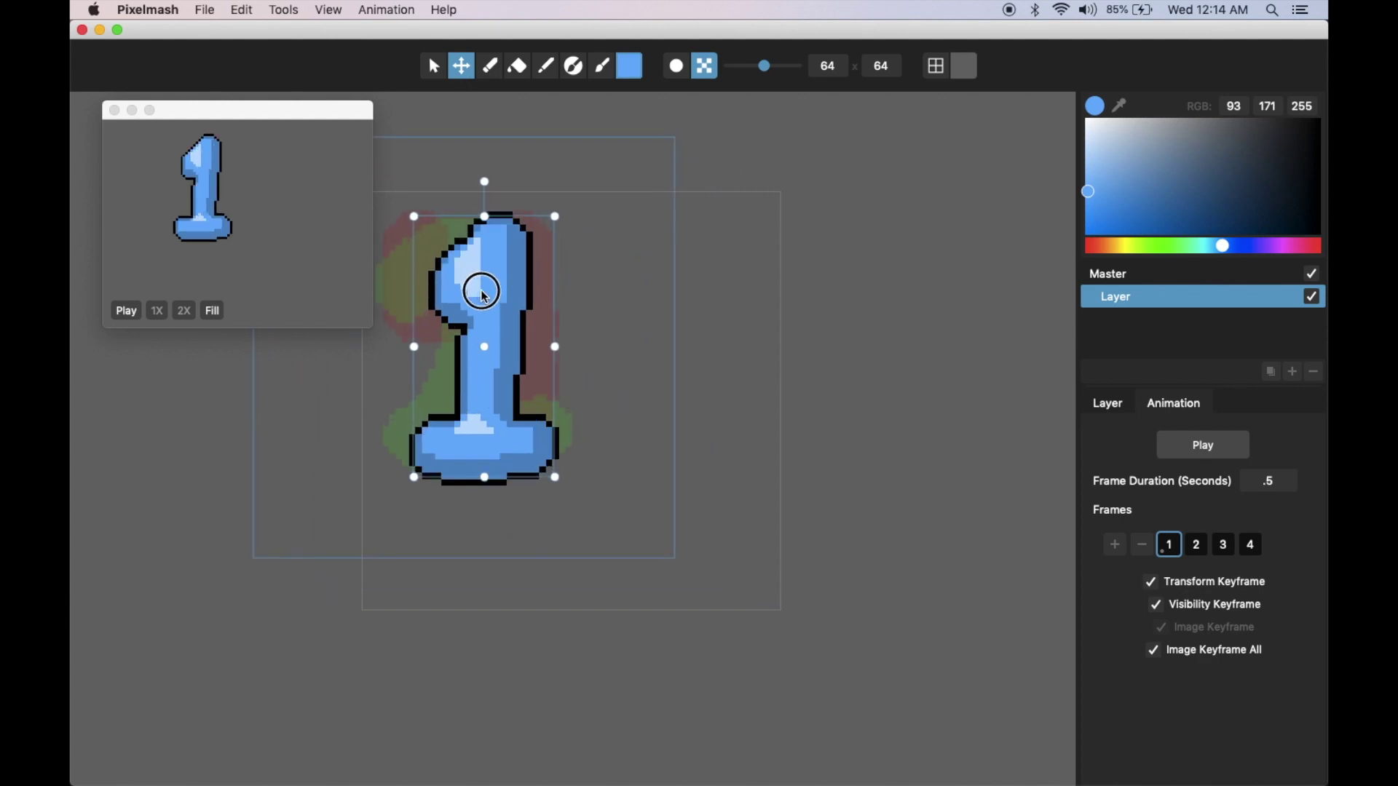
{"action": "left_click", "coordinate": [1249, 557]}
{"action": "left_click", "coordinate": [1151, 582]}
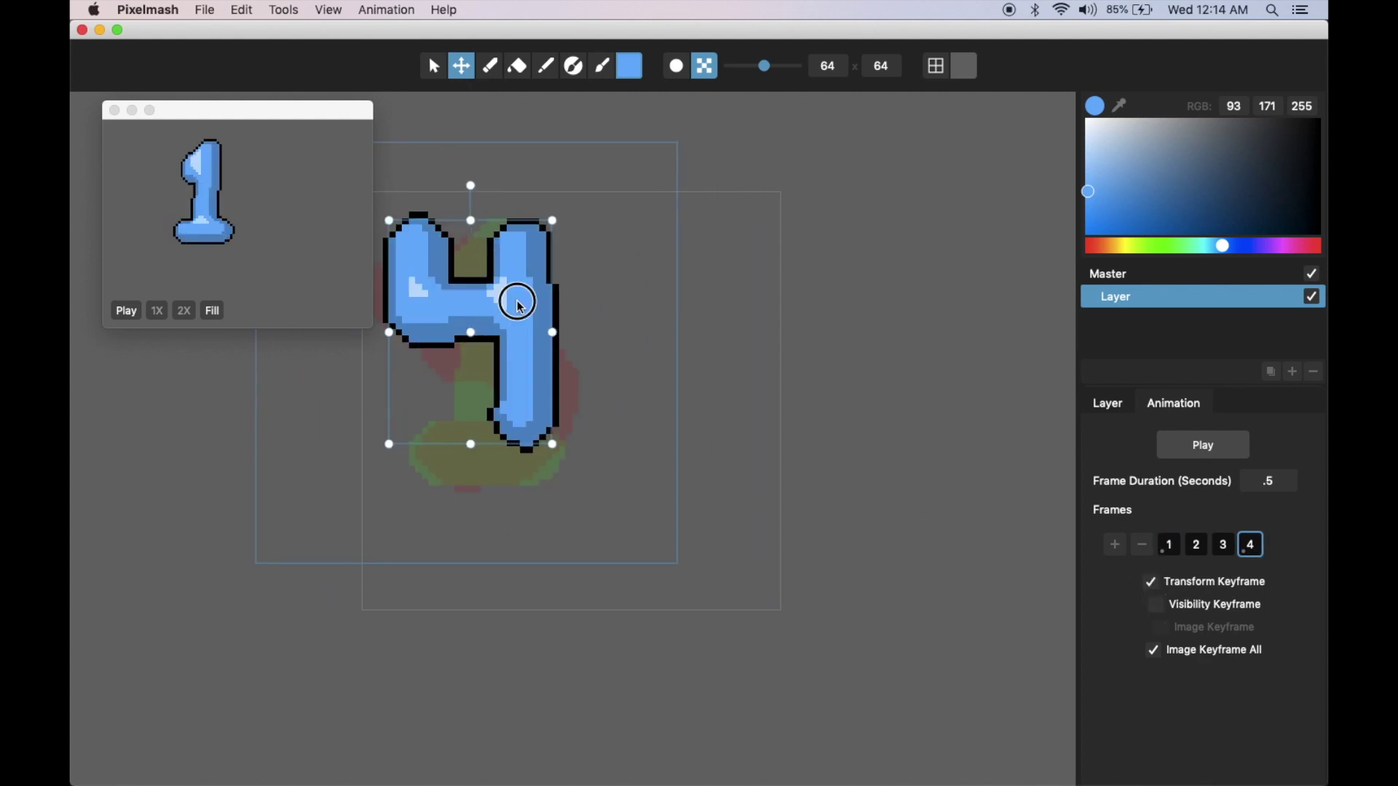
{"action": "left_click_drag", "start_coordinate": [515, 299], "coordinate": [721, 439]}
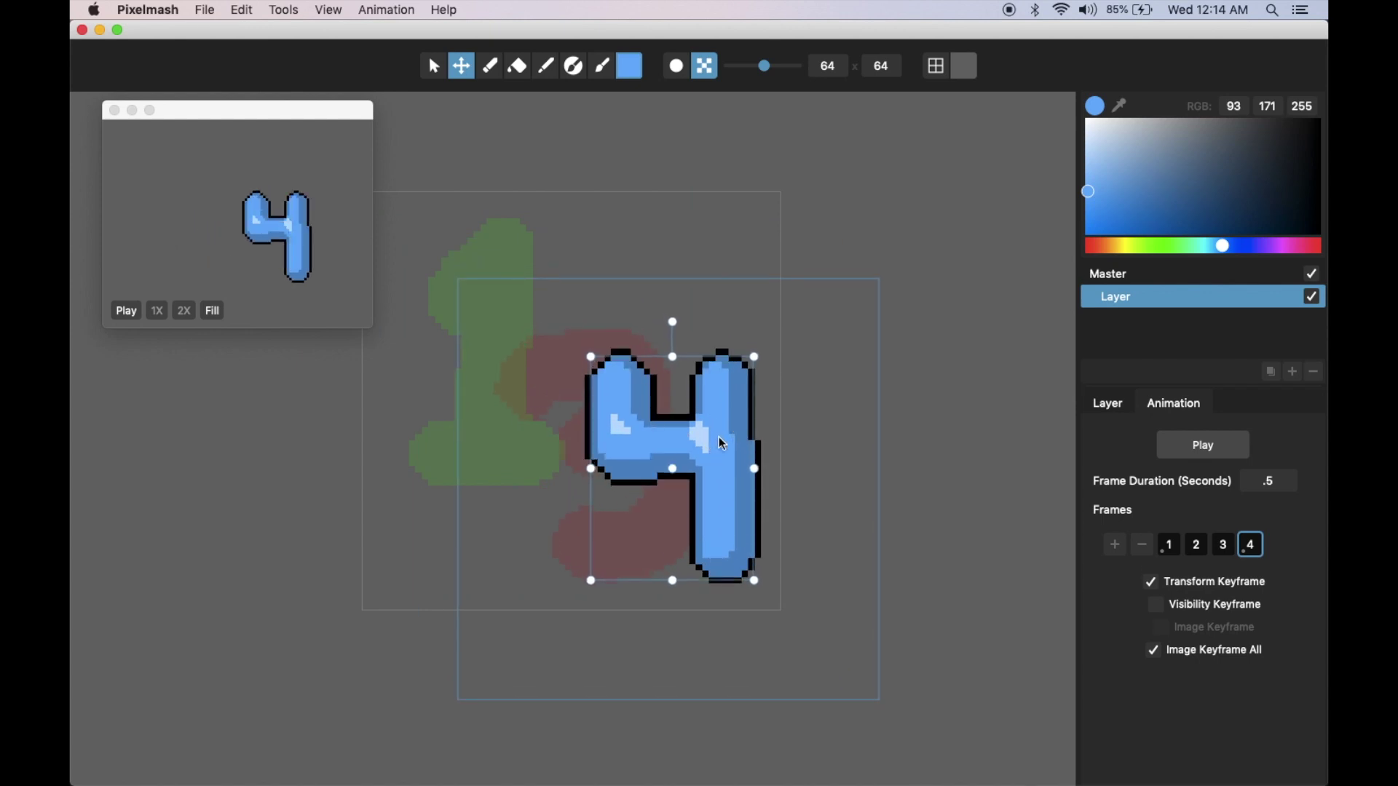
- Compare frames and shift the 1 on frame 1 further to the left
{"action": "key", "text": "super+Left"}
{"action": "key", "text": "super+Left"}
{"action": "key", "text": "super+Left"}
{"action": "key", "text": "super+Right"}
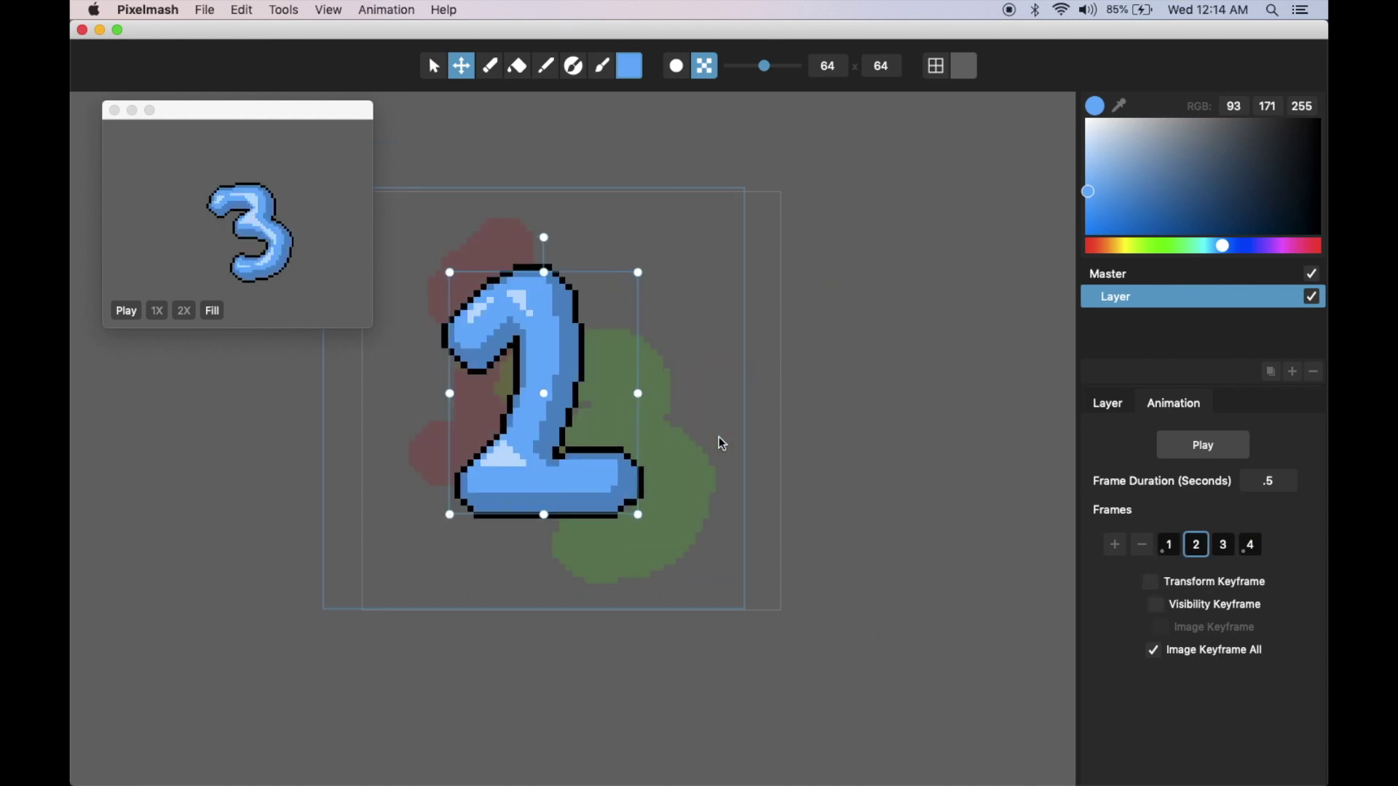
{"action": "key", "text": "super+Left"}
{"action": "left_click_drag", "start_coordinate": [462, 313], "coordinate": [430, 312]}
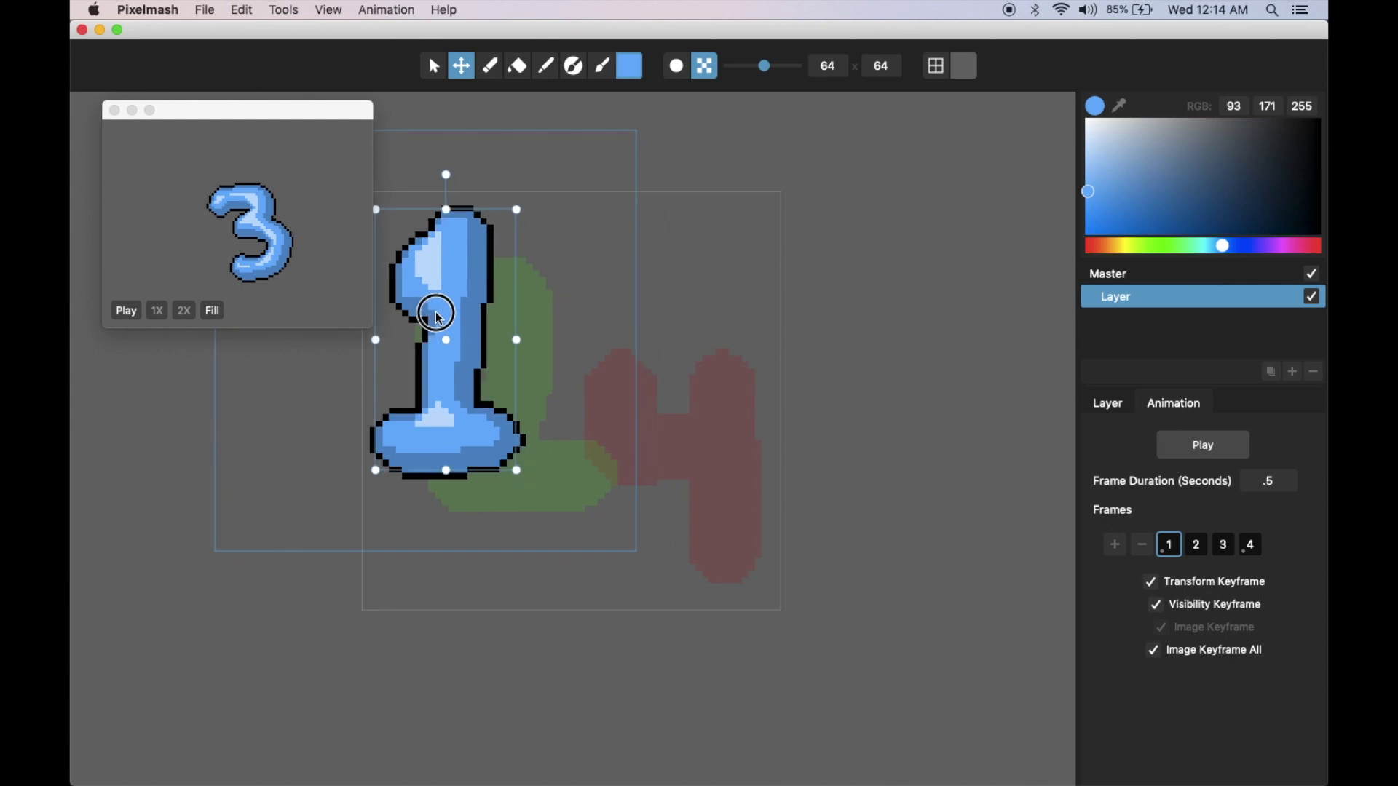
{"action": "key", "text": "super+Right"}
{"action": "key", "text": "super+Right"}
{"action": "key", "text": "super+Right"}
{"action": "key", "text": "super+Right"}
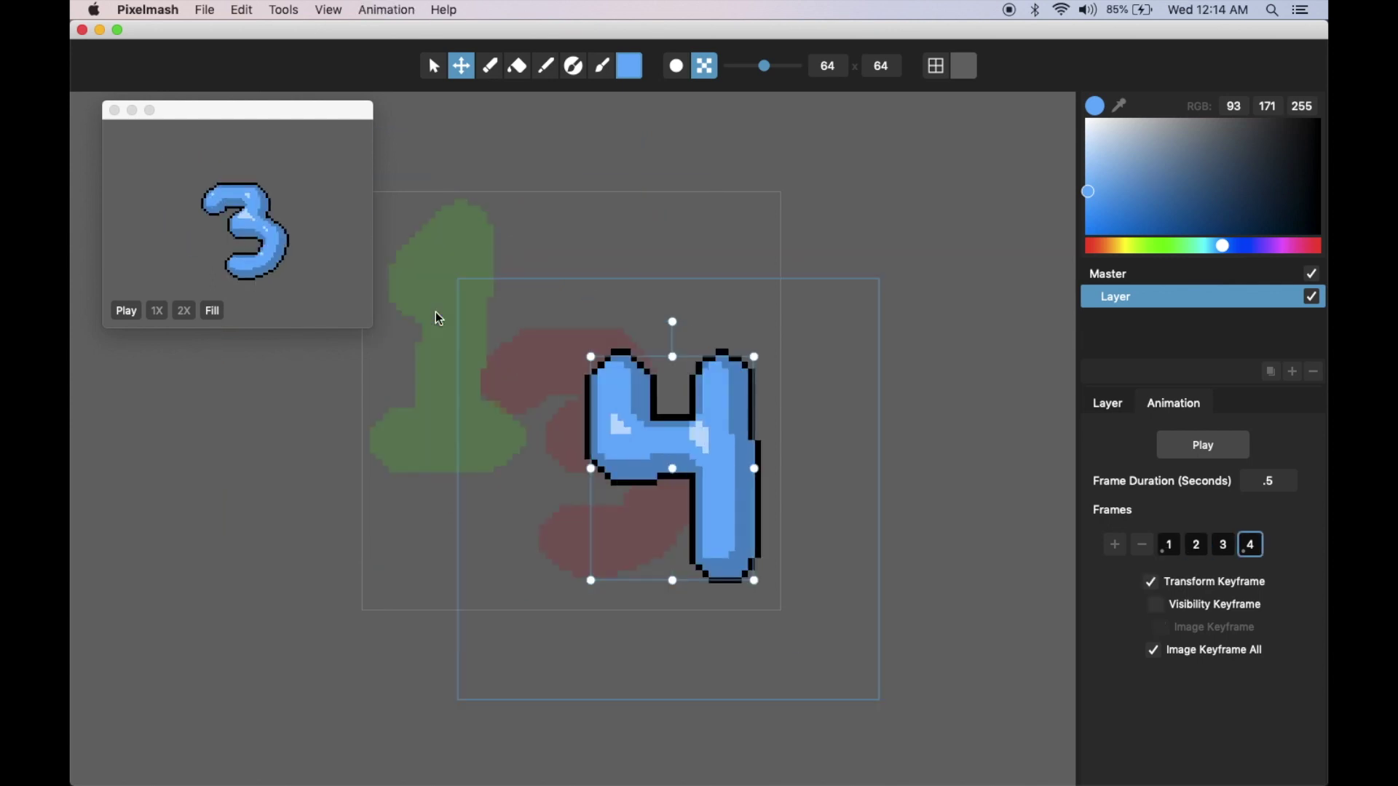
{"action": "key", "text": "super+Left"}
{"action": "left_click", "coordinate": [434, 67]}
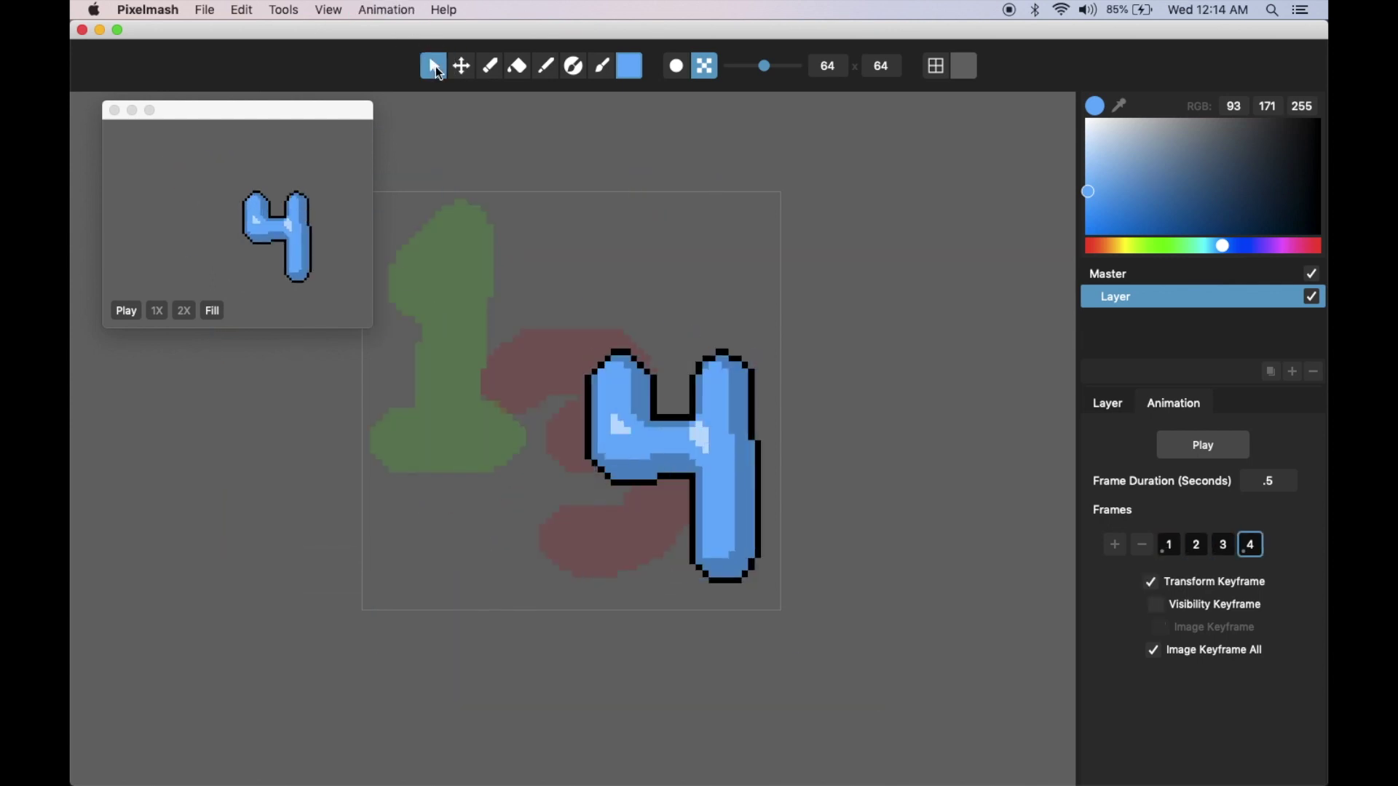
- Enlarge the preview window and turn the Auto Shade Angle so shading lights from the right
{"action": "left_click", "coordinate": [228, 112]}
{"action": "left_click_drag", "start_coordinate": [227, 113], "coordinate": [223, 101]}
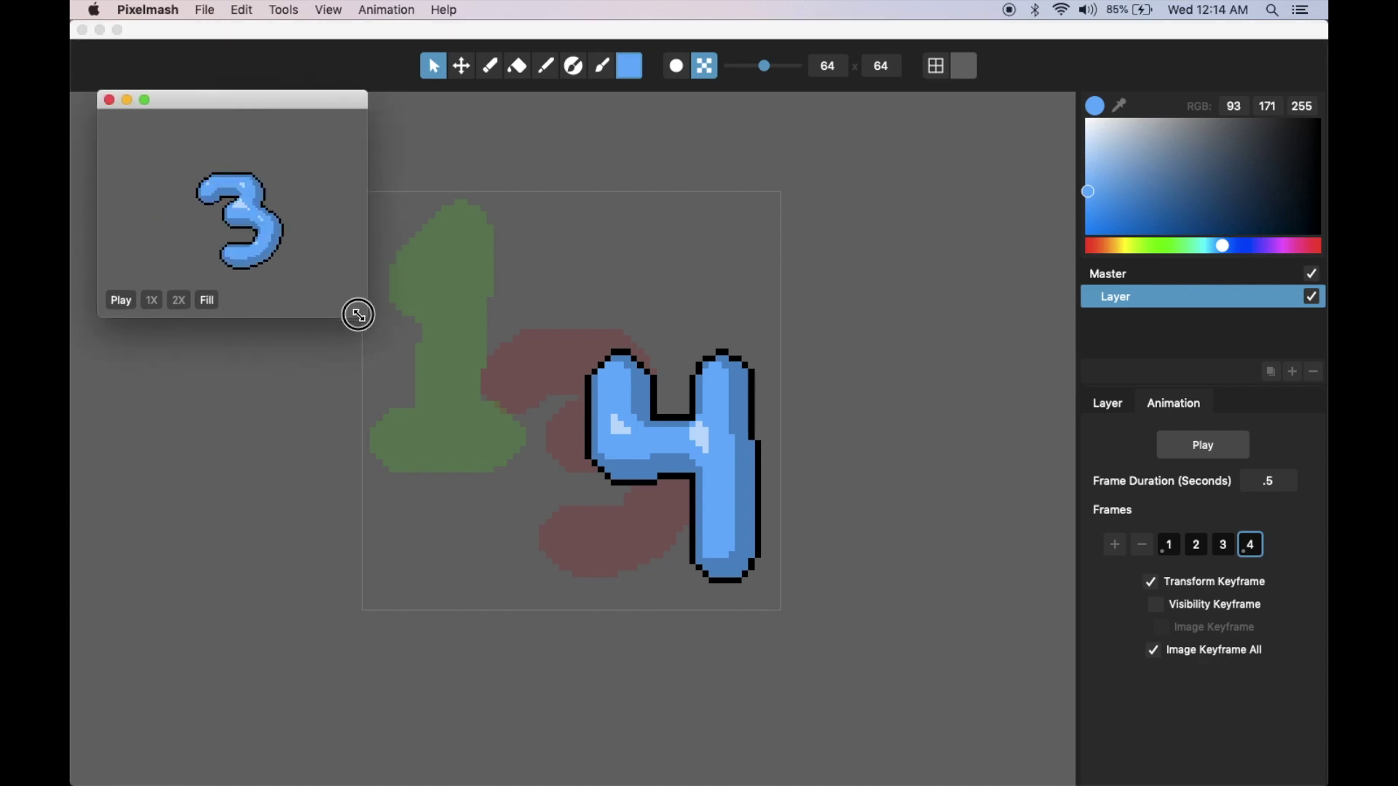
{"action": "left_click_drag", "start_coordinate": [364, 315], "coordinate": [376, 357]}
{"action": "left_click", "coordinate": [1111, 405]}
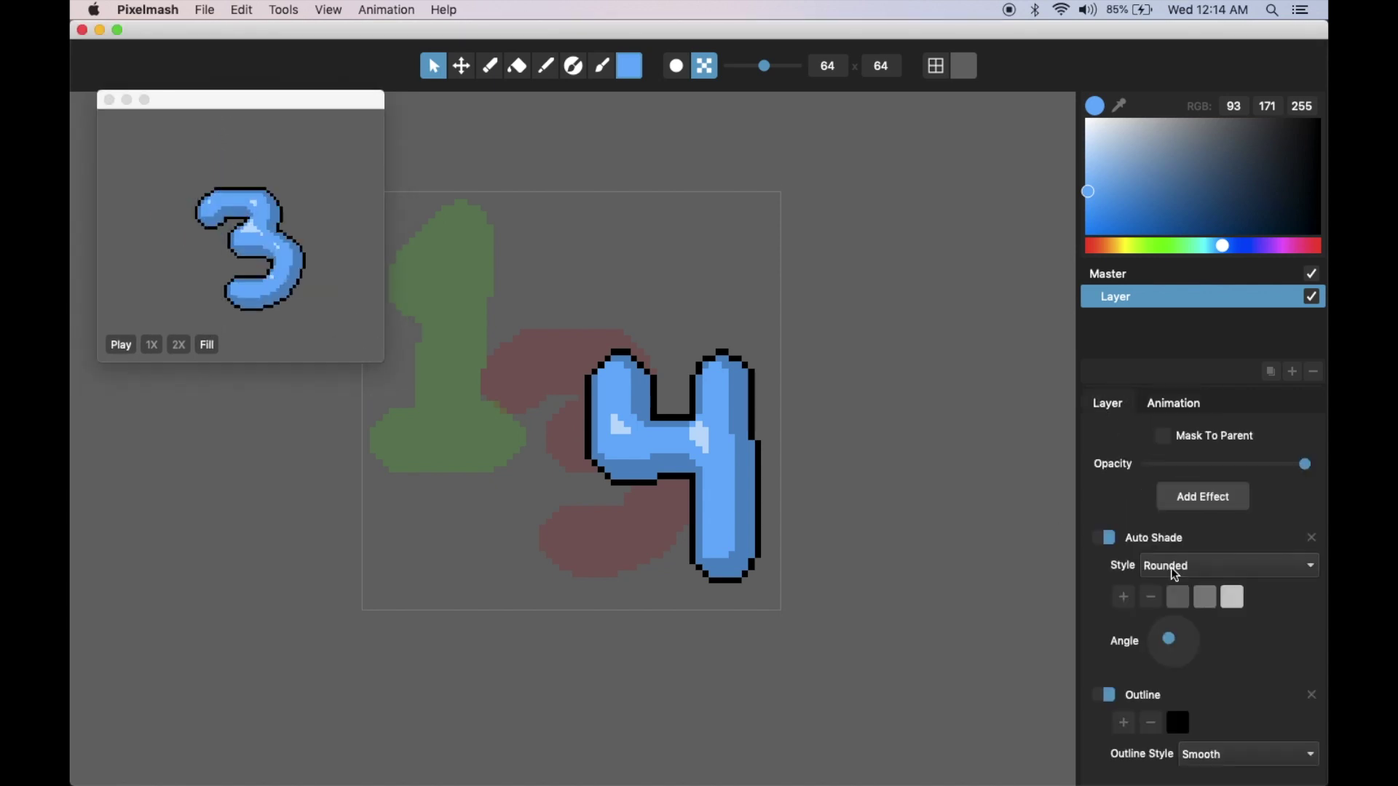
{"action": "mouse_move", "coordinate": [1187, 642]}
{"action": "left_mouse_down"}
{"action": "mouse_move", "coordinate": [1184, 664]}
{"action": "mouse_move", "coordinate": [1177, 644]}
{"action": "left_mouse_up"}
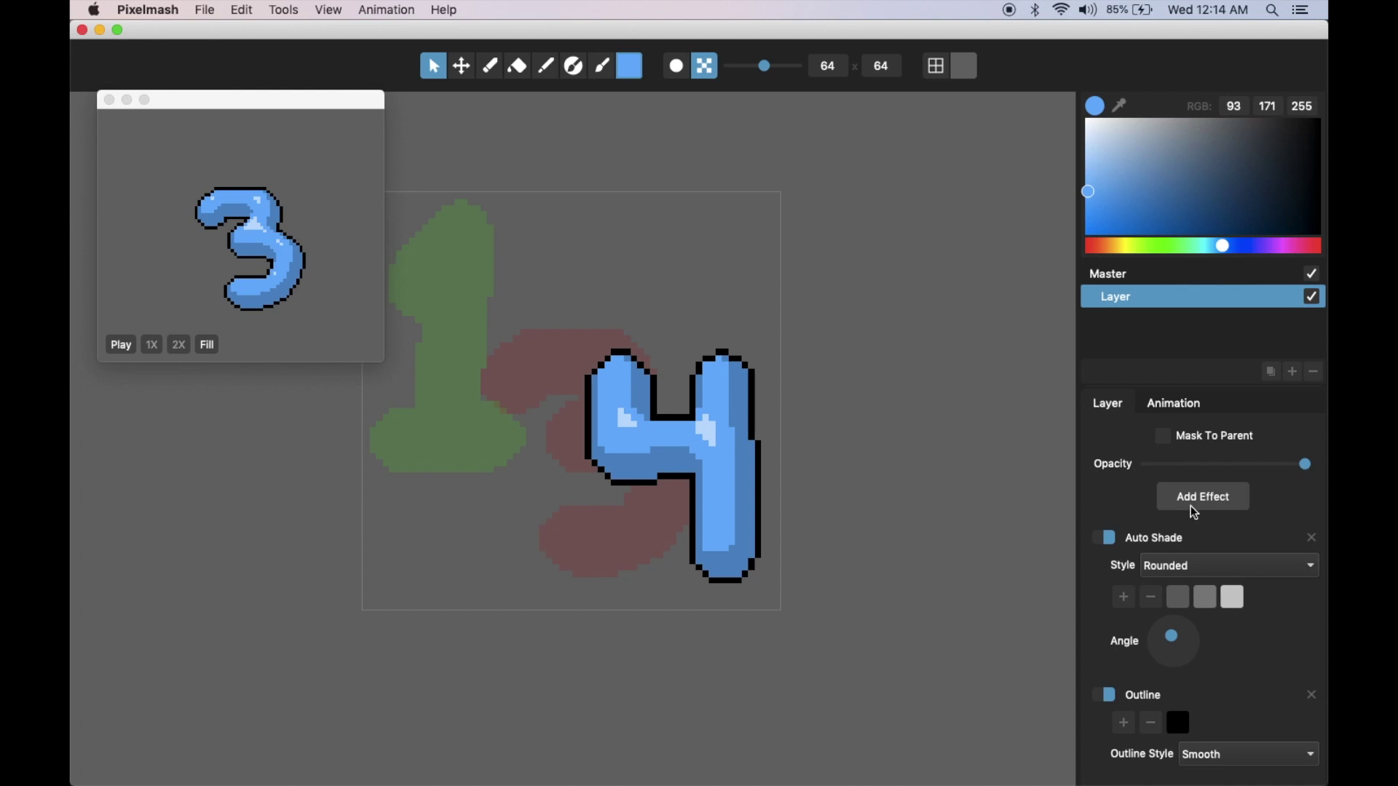
- Set the outline colour to white and the background colour to red
{"action": "left_click", "coordinate": [1179, 724]}
{"action": "left_click_drag", "start_coordinate": [1170, 169], "coordinate": [1076, 97]}
{"action": "left_click", "coordinate": [966, 65]}
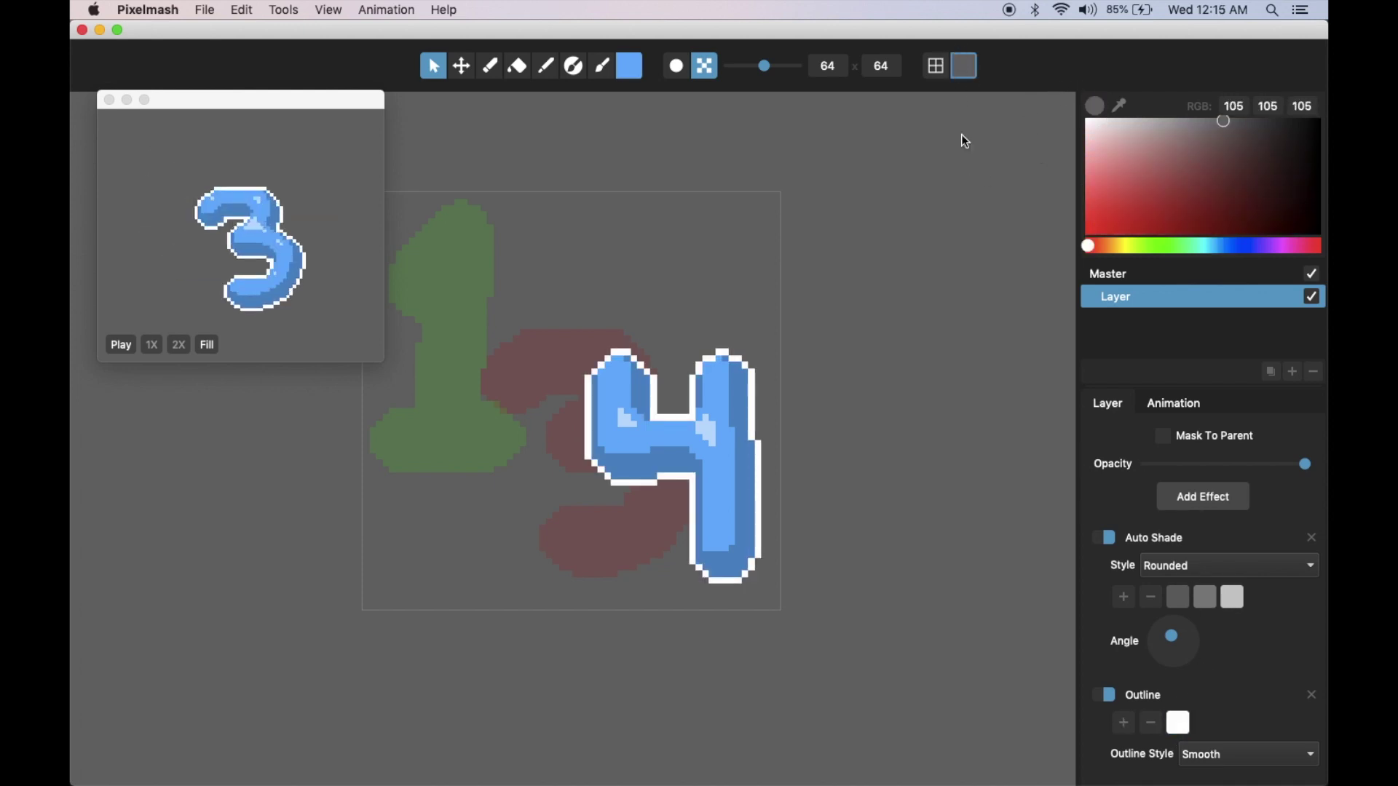
{"action": "left_click_drag", "start_coordinate": [1092, 187], "coordinate": [1063, 242]}
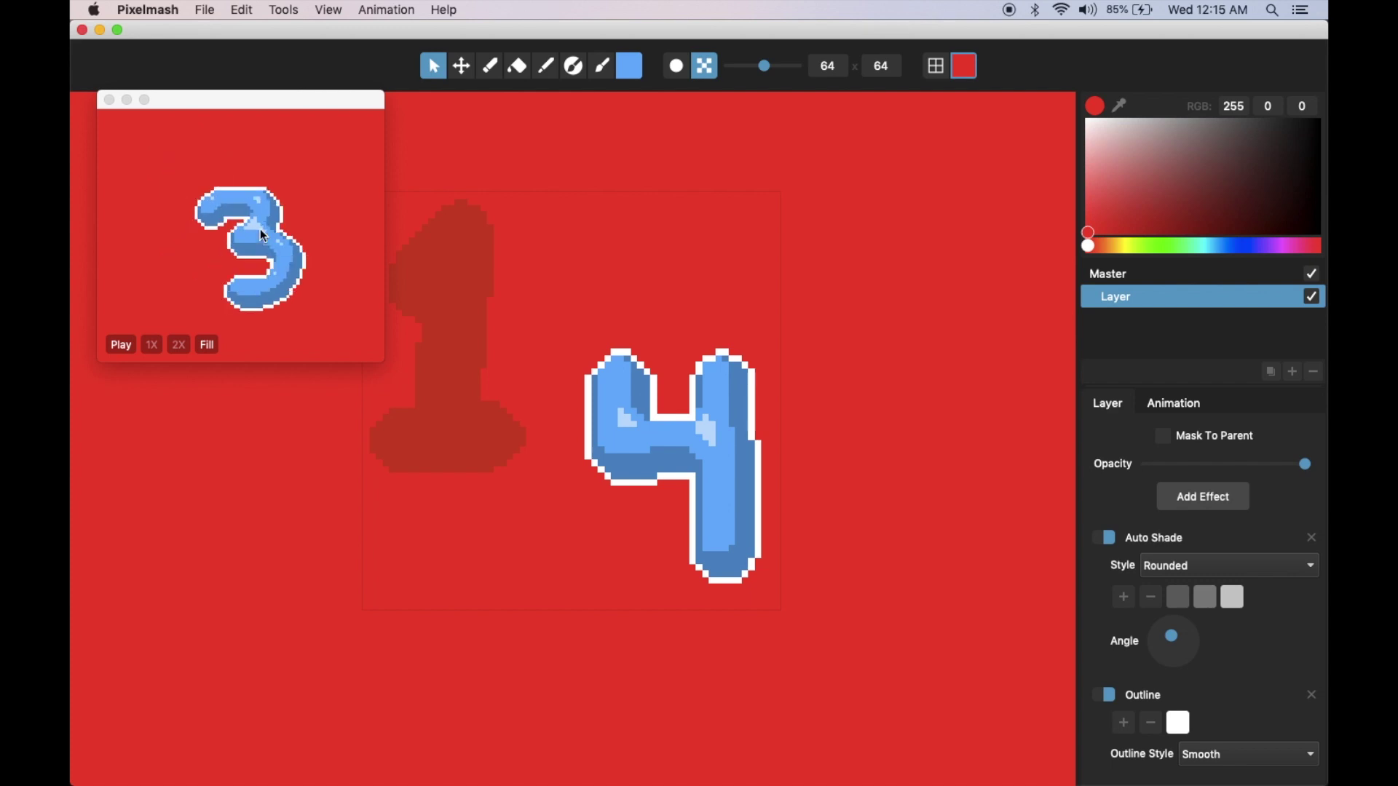
{"action": "left_click", "coordinate": [244, 102]}
{"action": "left_click_drag", "start_coordinate": [244, 101], "coordinate": [244, 126]}
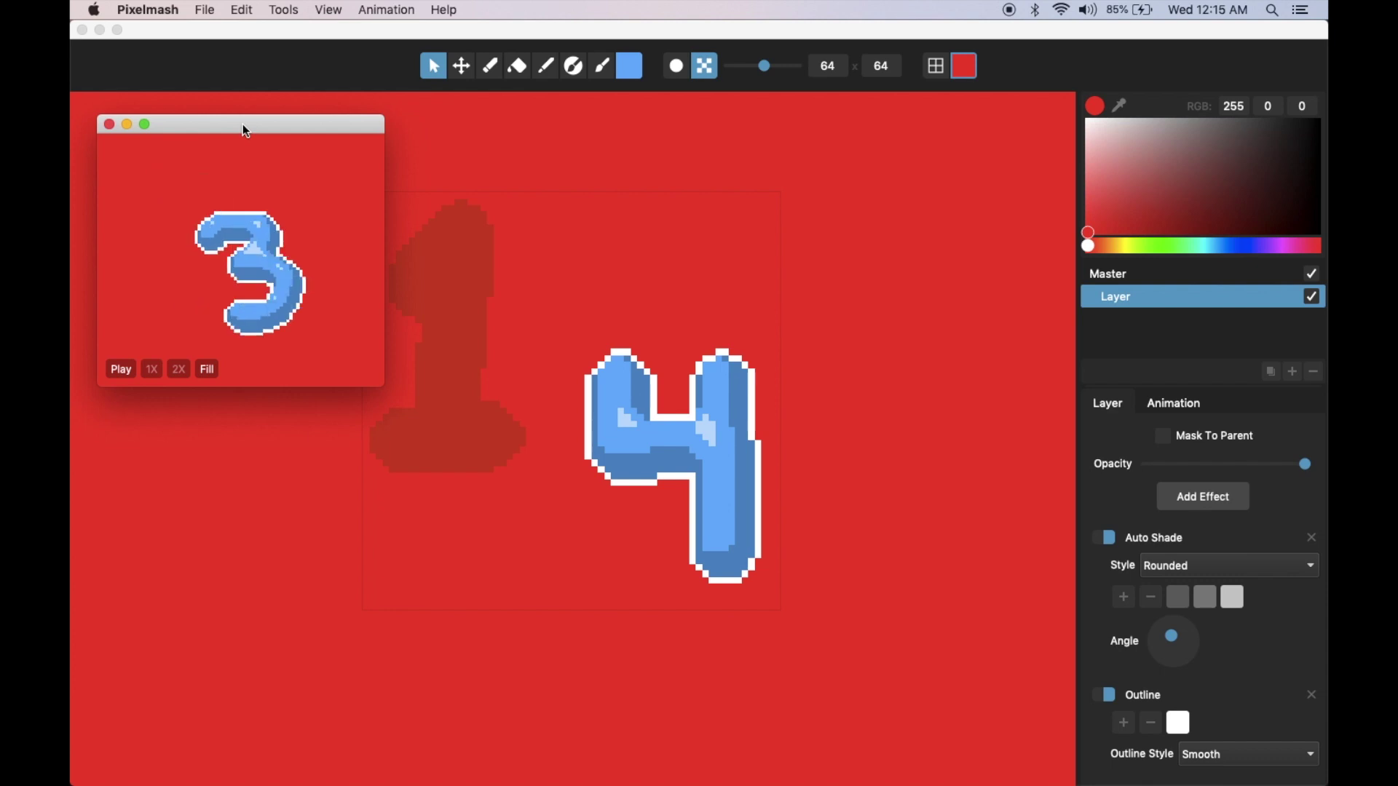
{"action": "left_click_drag", "start_coordinate": [243, 125], "coordinate": [238, 107]}
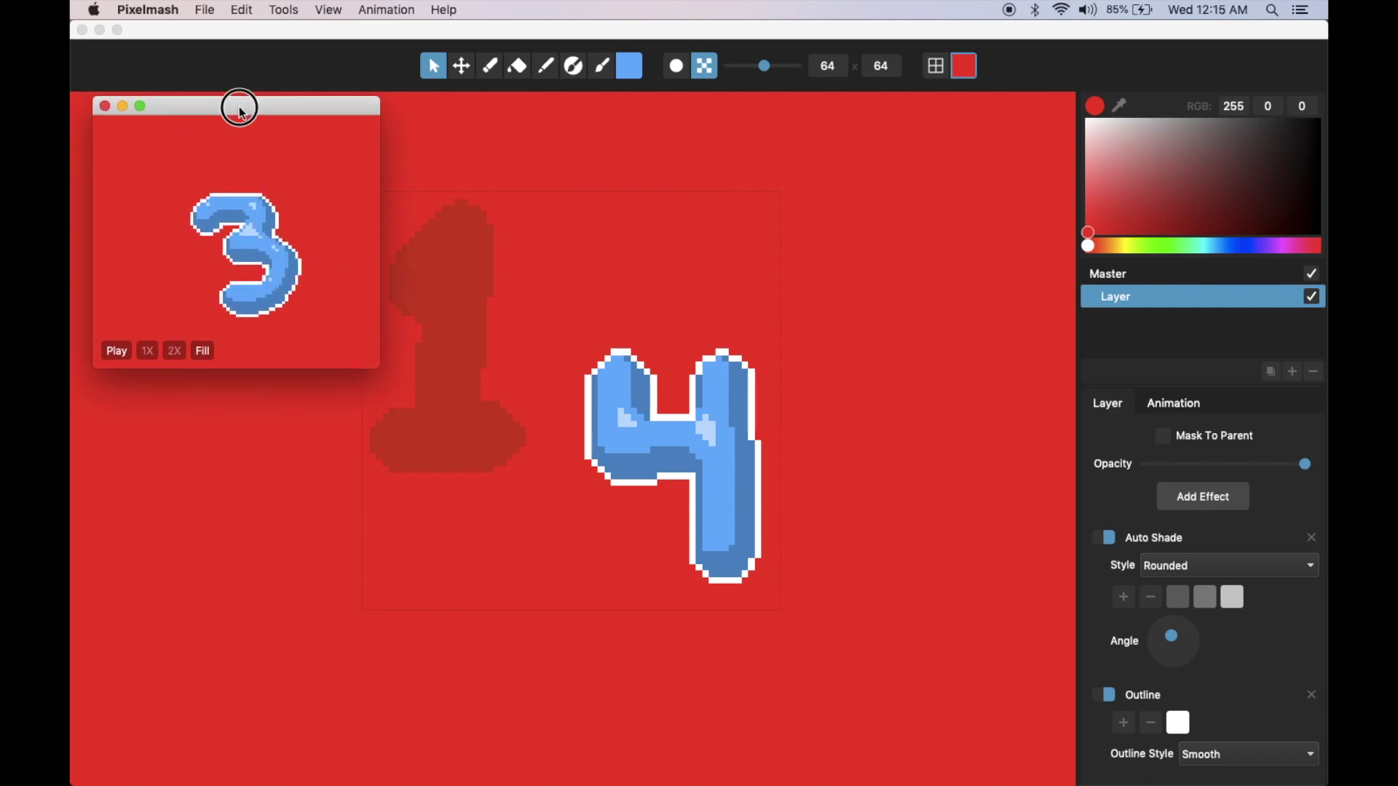